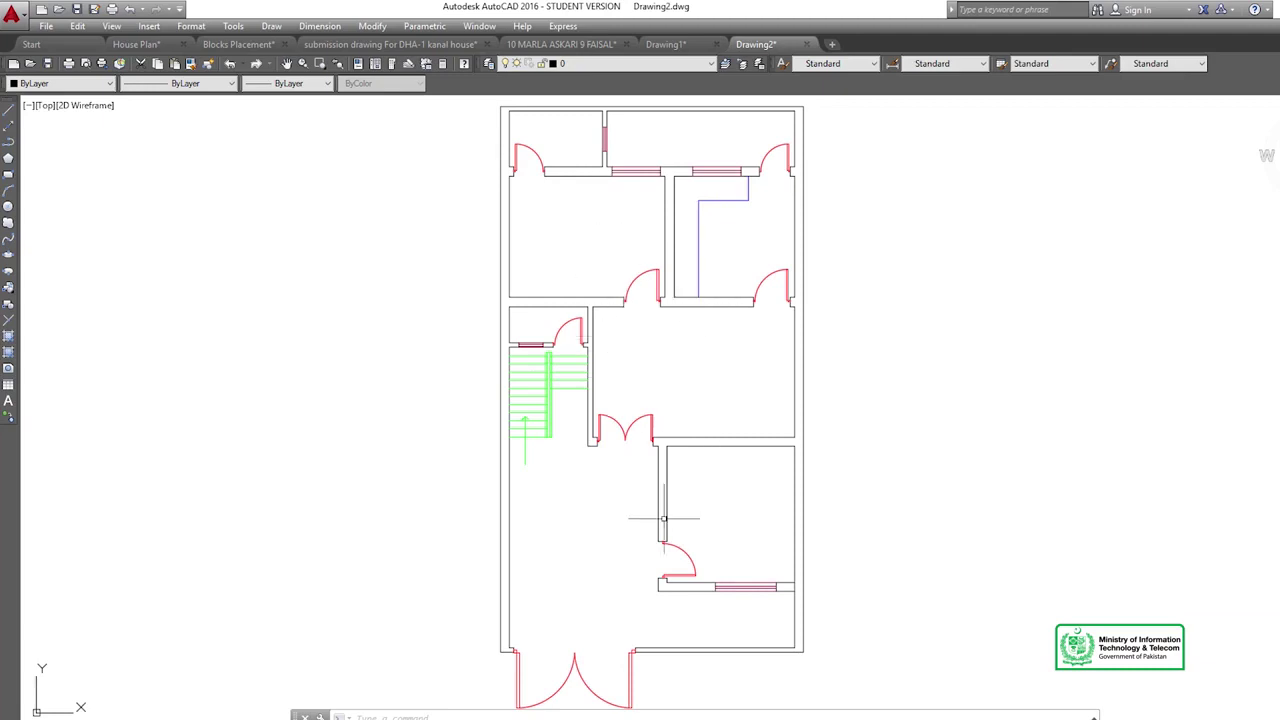
Step: Add a layer called TEXT in the Layer Properties Manager and set it current
{"action": "middle_click_drag", "start_coordinate": [613, 284], "coordinate": [605, 288]}
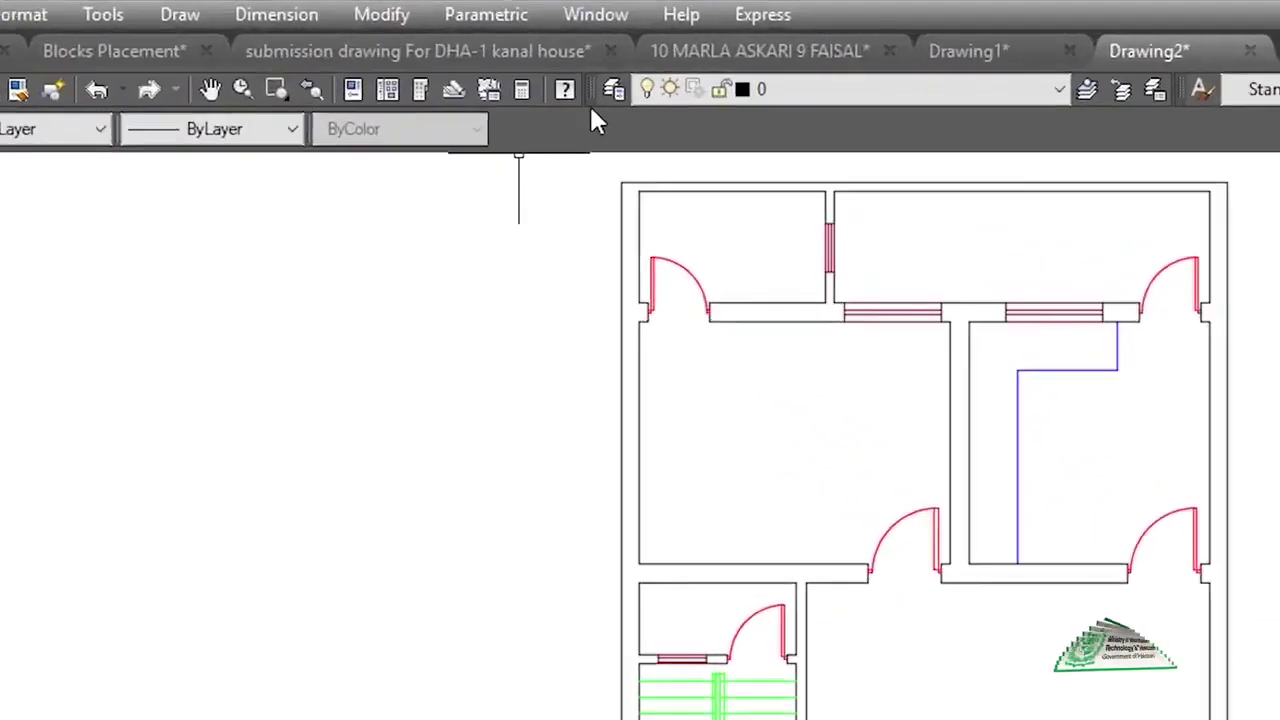
{"action": "left_click", "coordinate": [613, 90]}
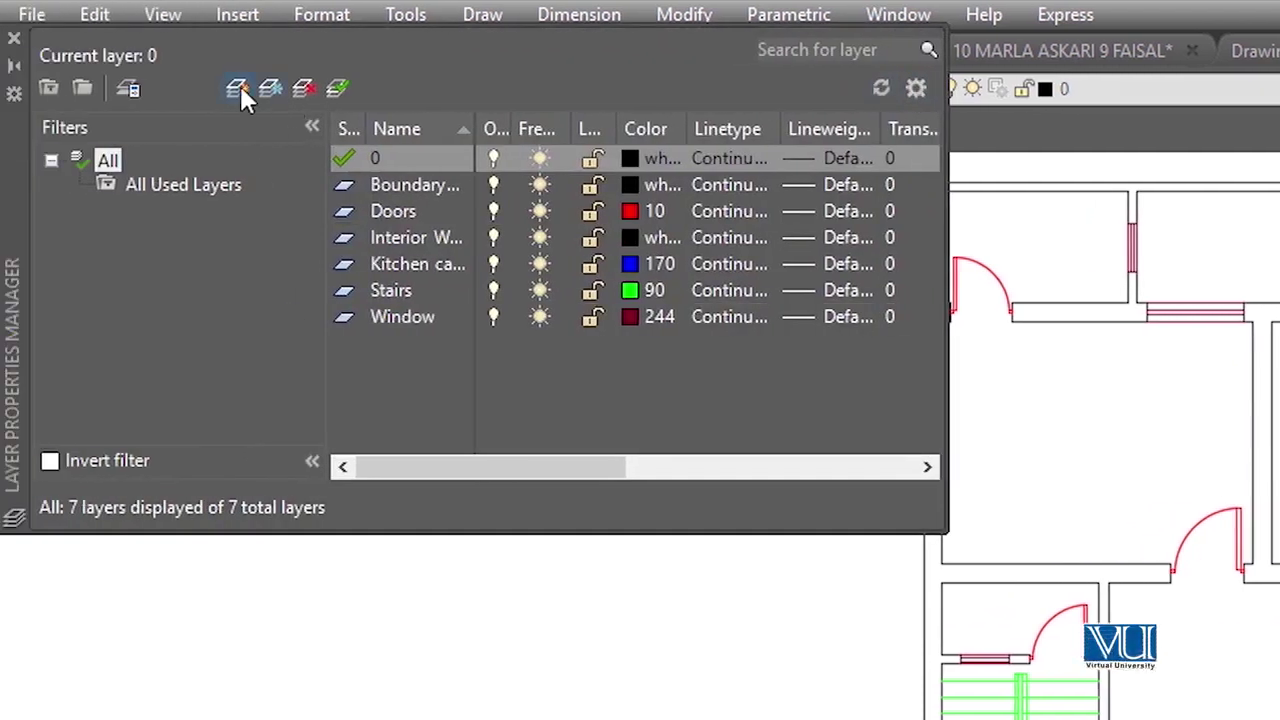
{"action": "left_click", "coordinate": [239, 85]}
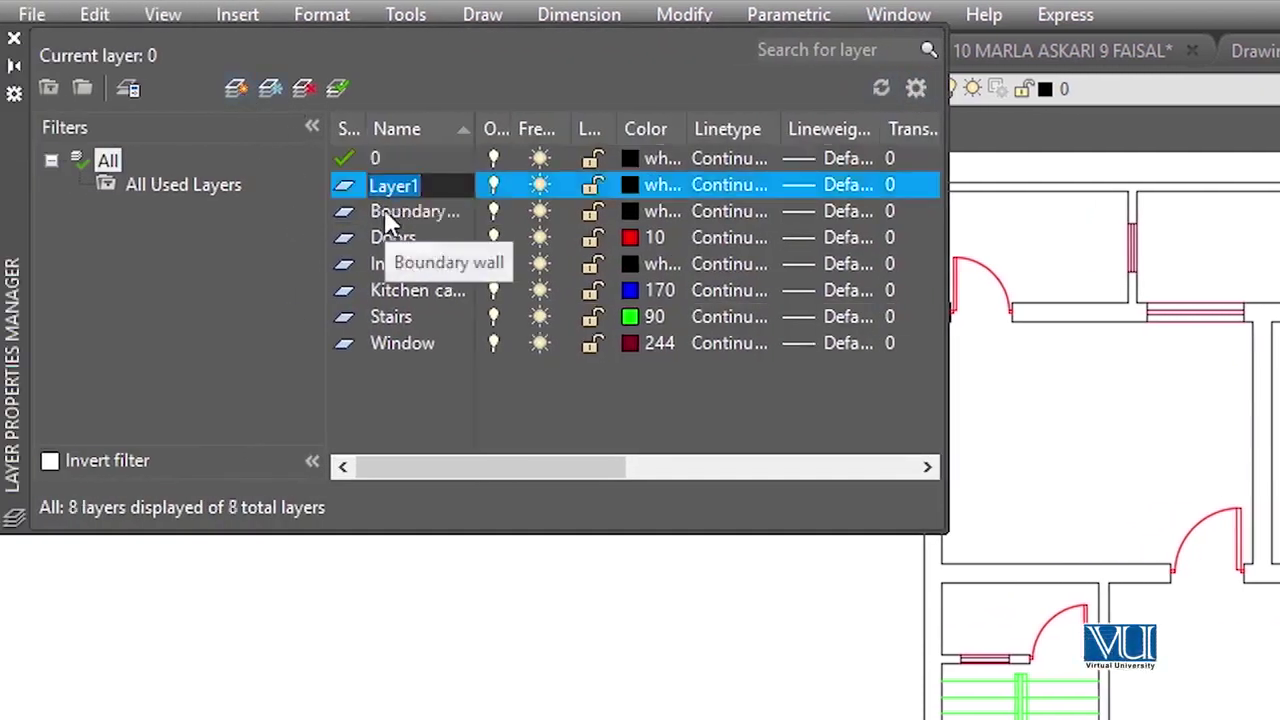
{"action": "type", "text": "TEXT"}
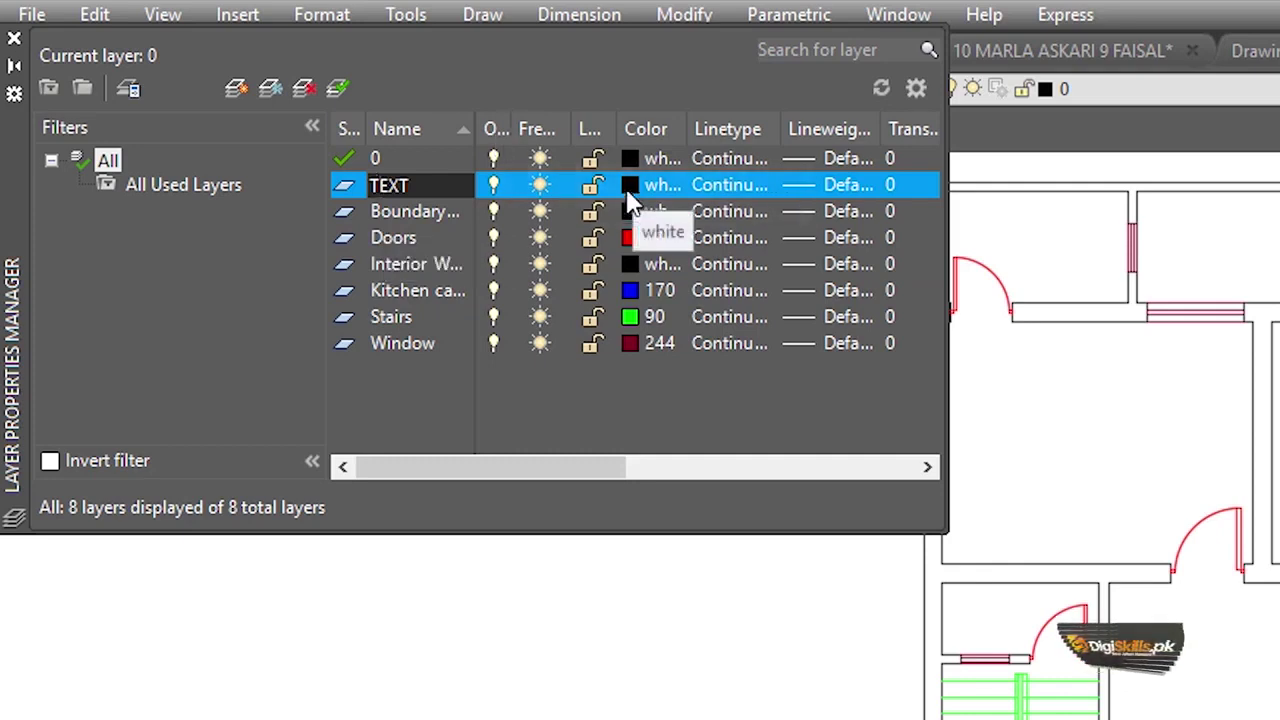
{"action": "left_click", "coordinate": [343, 193]}
{"action": "left_click", "coordinate": [338, 89]}
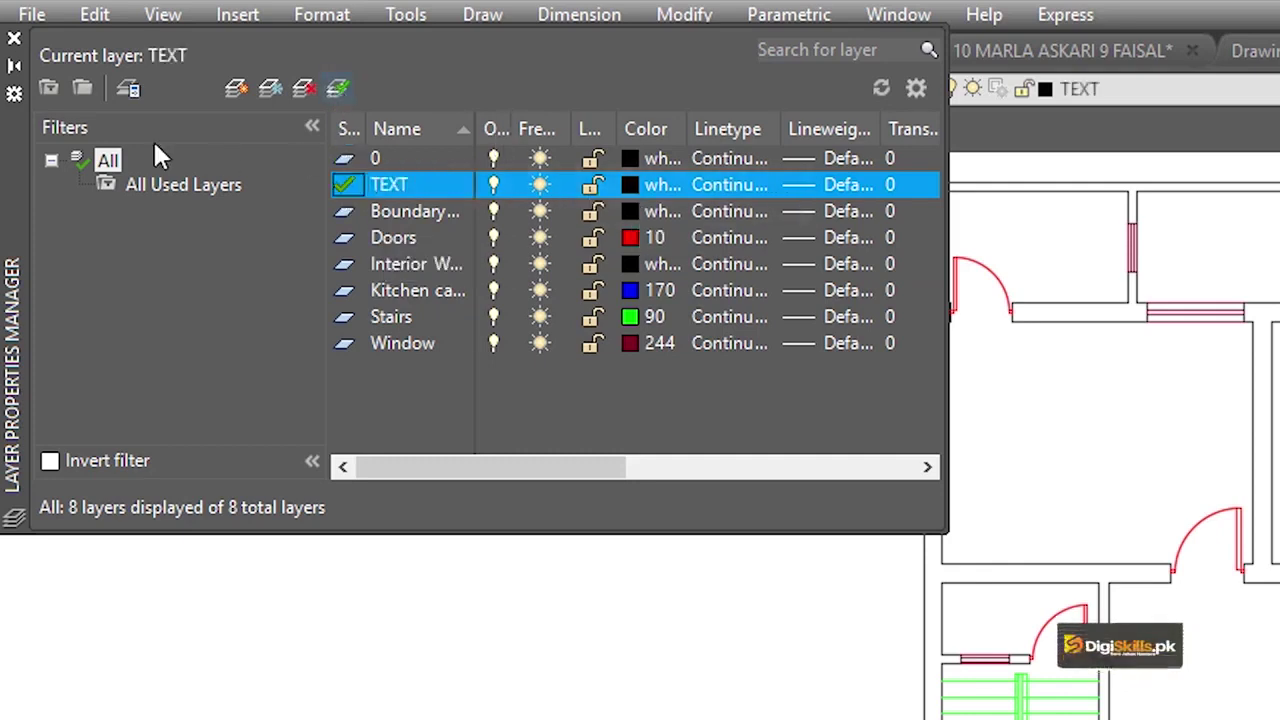
{"action": "left_click", "coordinate": [14, 42]}
Step: Dimension the bedroom's left wall with a 10' linear dimension
{"action": "scroll", "coordinate": [957, 343], "scroll_direction": "up", "scroll_amount": 2}
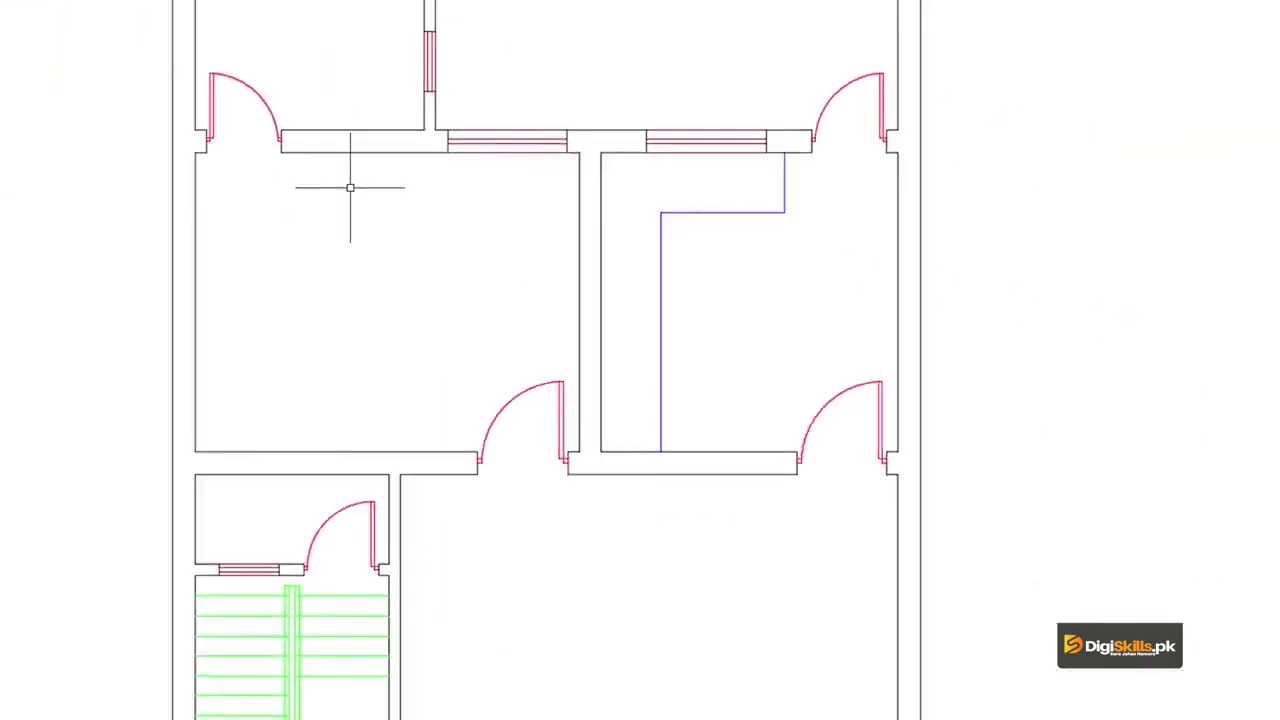
{"action": "middle_click_drag", "start_coordinate": [350, 187], "coordinate": [323, 343]}
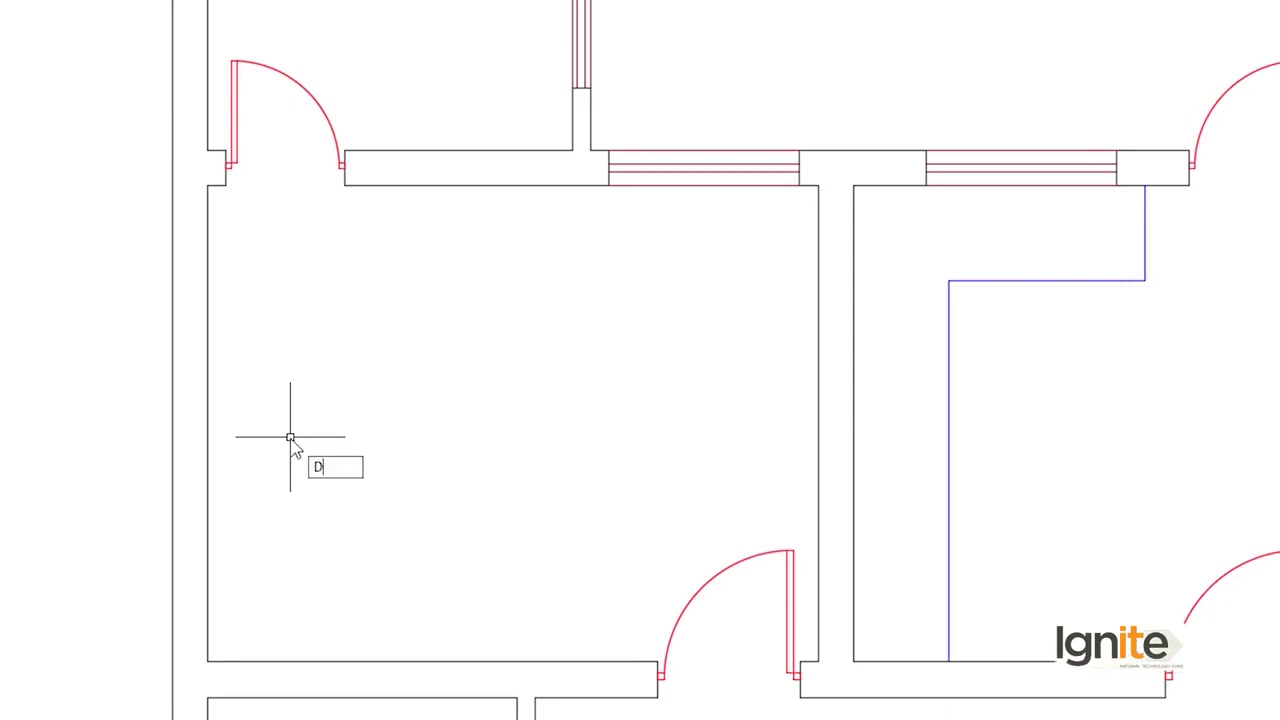
{"action": "type", "text": "LI"}
{"action": "key", "text": "Return"}
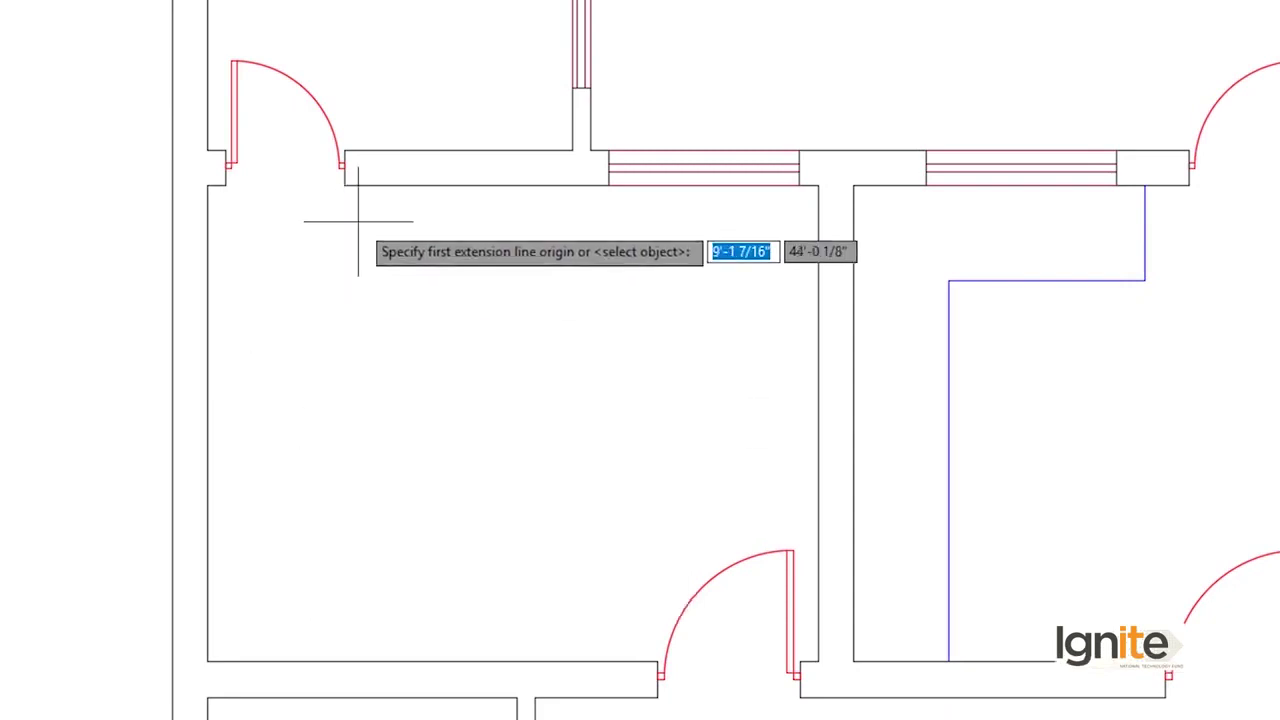
{"action": "left_click", "coordinate": [344, 185]}
{"action": "left_click", "coordinate": [344, 660]}
{"action": "left_click", "coordinate": [308, 543]}
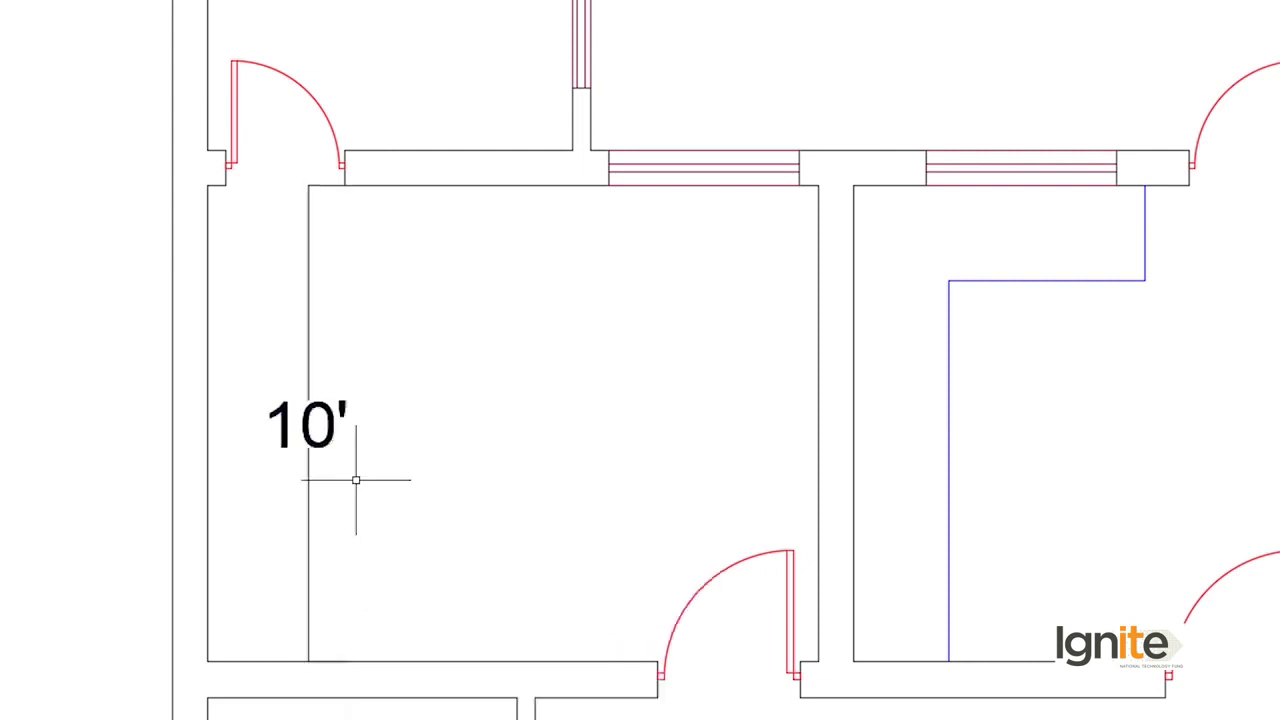
Step: Add a 12'-10" linear dimension across the bedroom's width
{"action": "type", "text": "DL"}
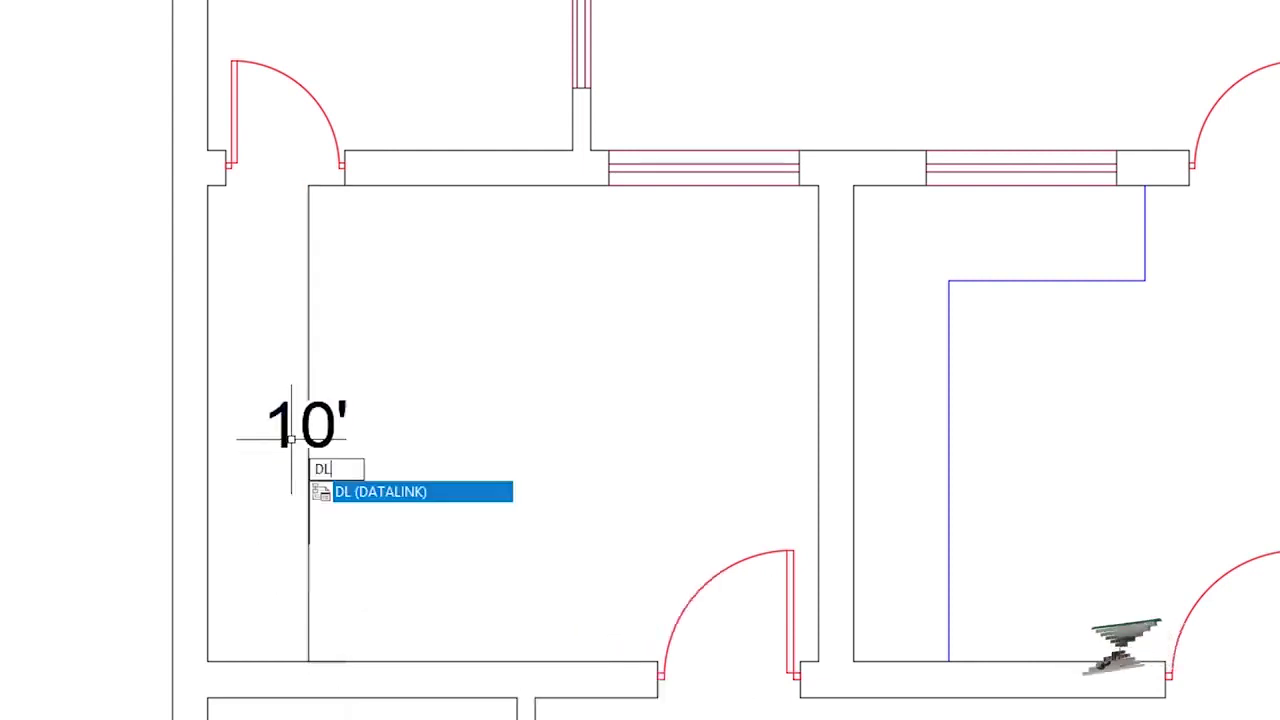
{"action": "type", "text": "I"}
{"action": "key", "text": "Return"}
{"action": "left_click", "coordinate": [205, 555]}
{"action": "left_click", "coordinate": [816, 555]}
{"action": "left_click", "coordinate": [817, 528]}
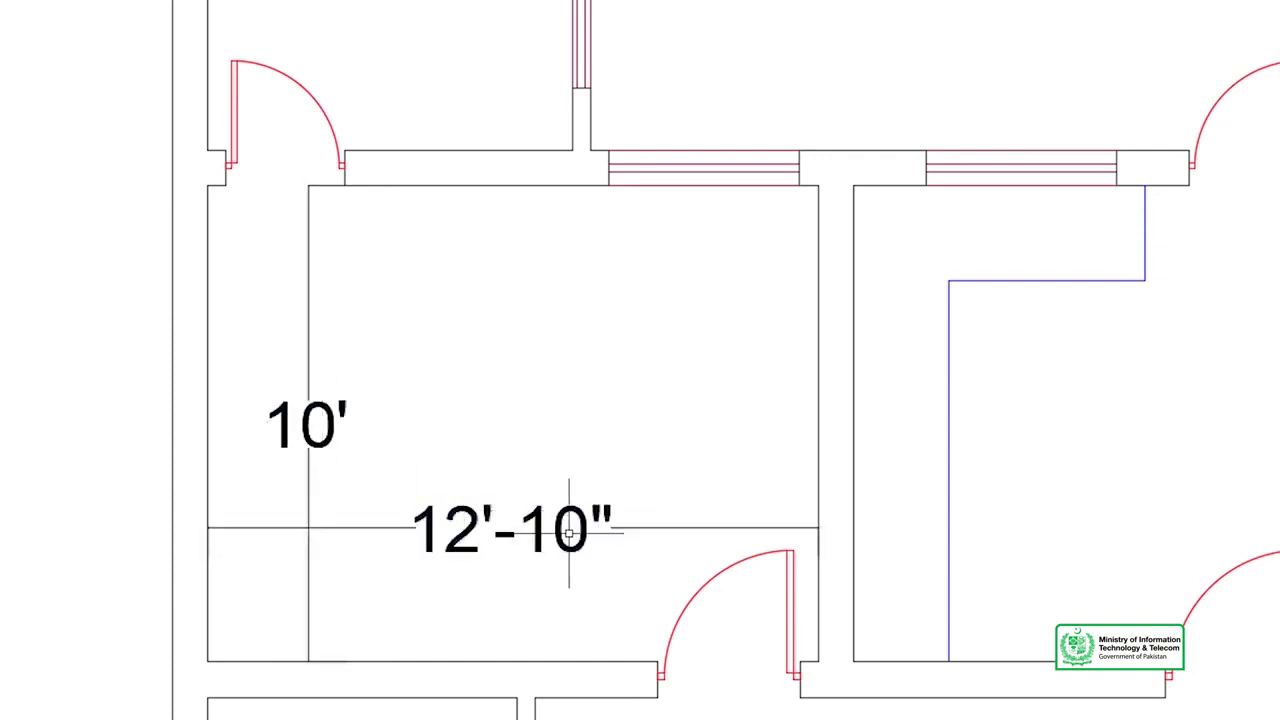
{"action": "scroll", "coordinate": [568, 532], "scroll_direction": "down", "scroll_amount": 2}
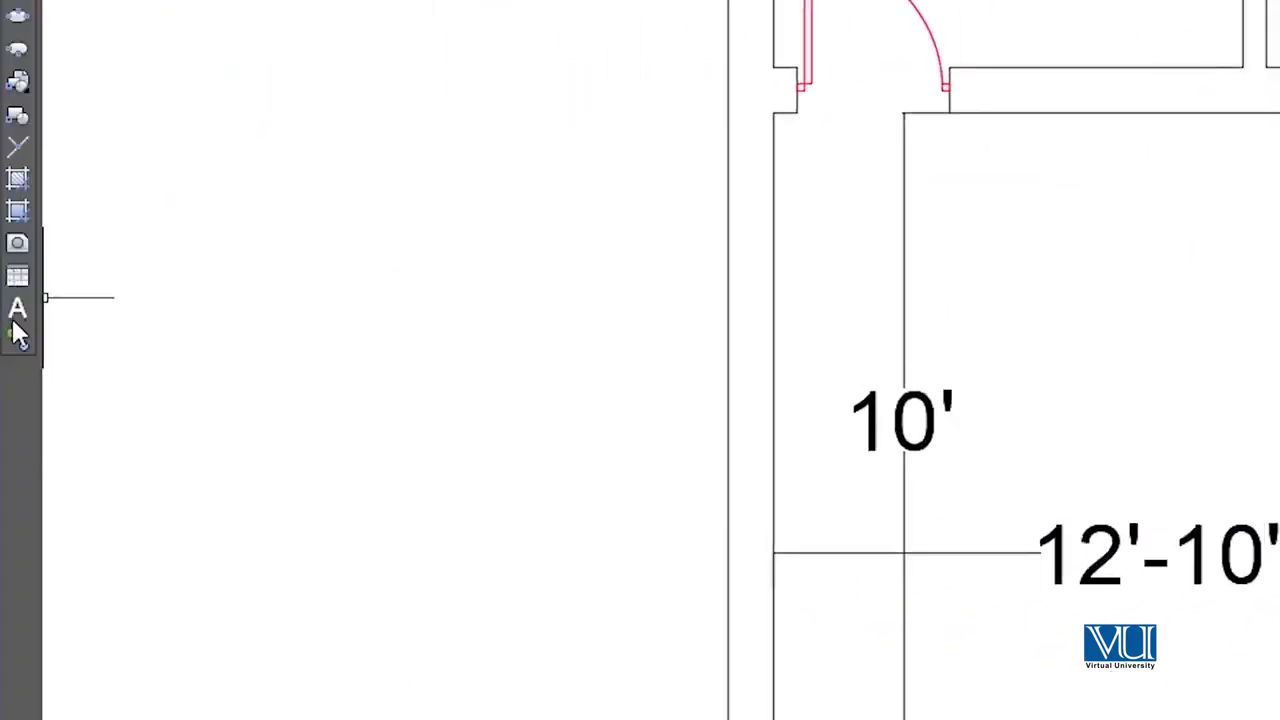
Step: Write a two-line MText label in the bedroom: BED ROOM and 12'-10"X10'-0"
{"action": "left_click", "coordinate": [17, 312]}
{"action": "left_click", "coordinate": [1003, 313]}
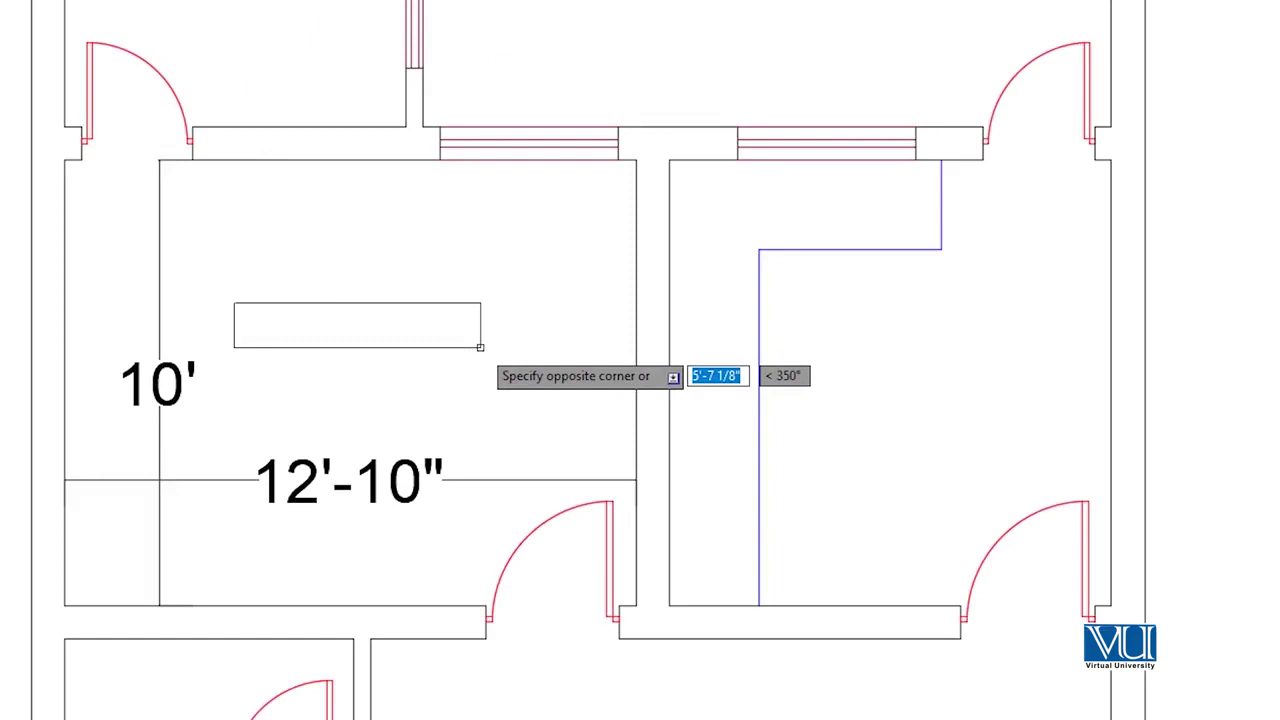
{"action": "left_click", "coordinate": [480, 347]}
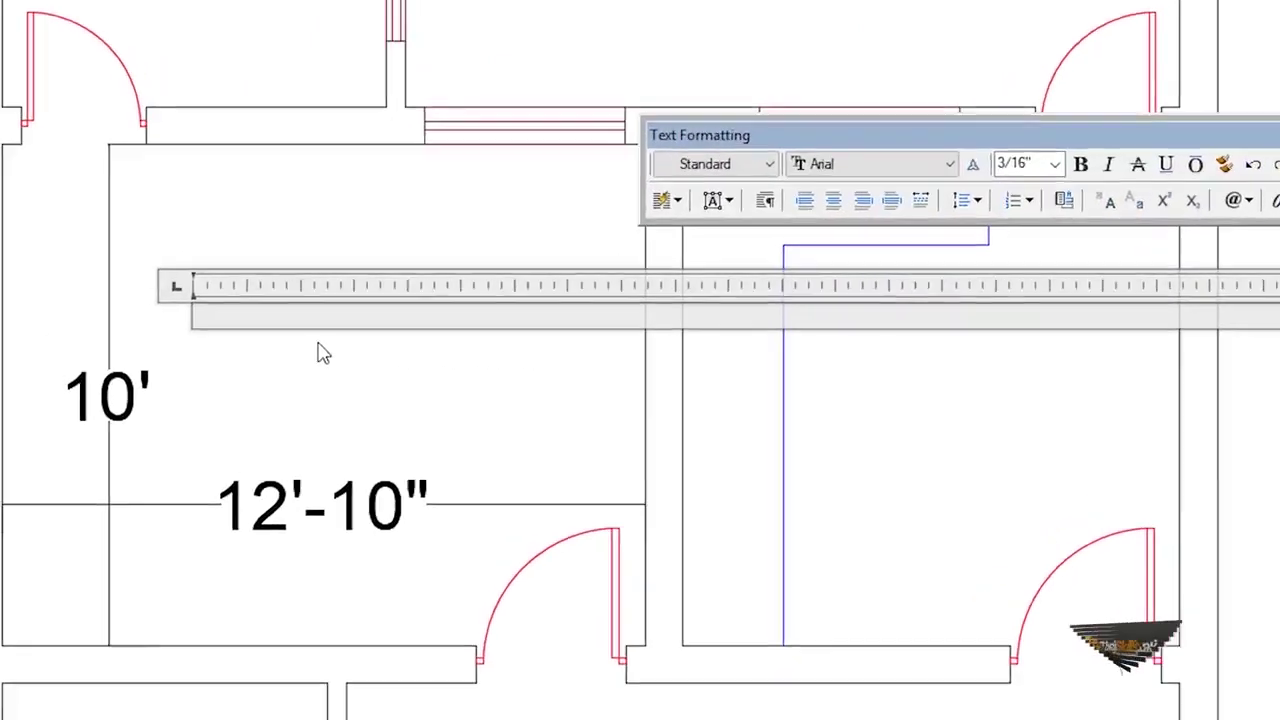
{"action": "type", "text": "b"}
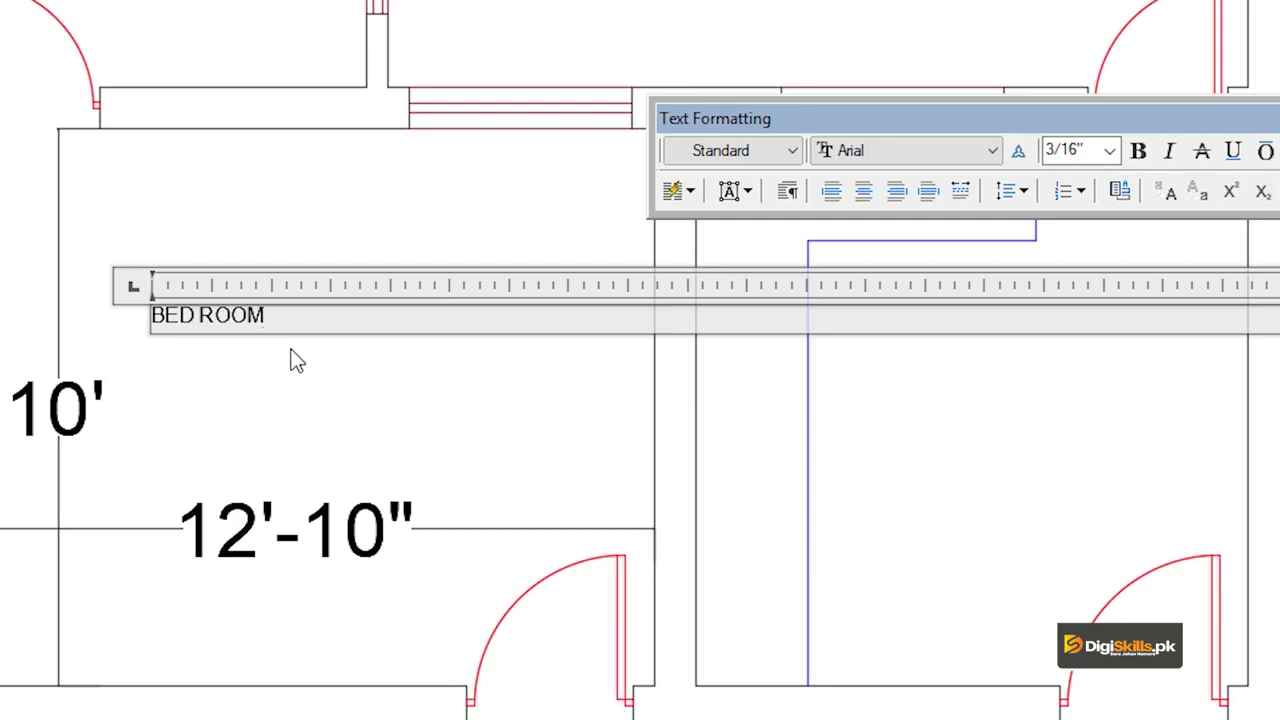
{"action": "key", "text": "Return"}
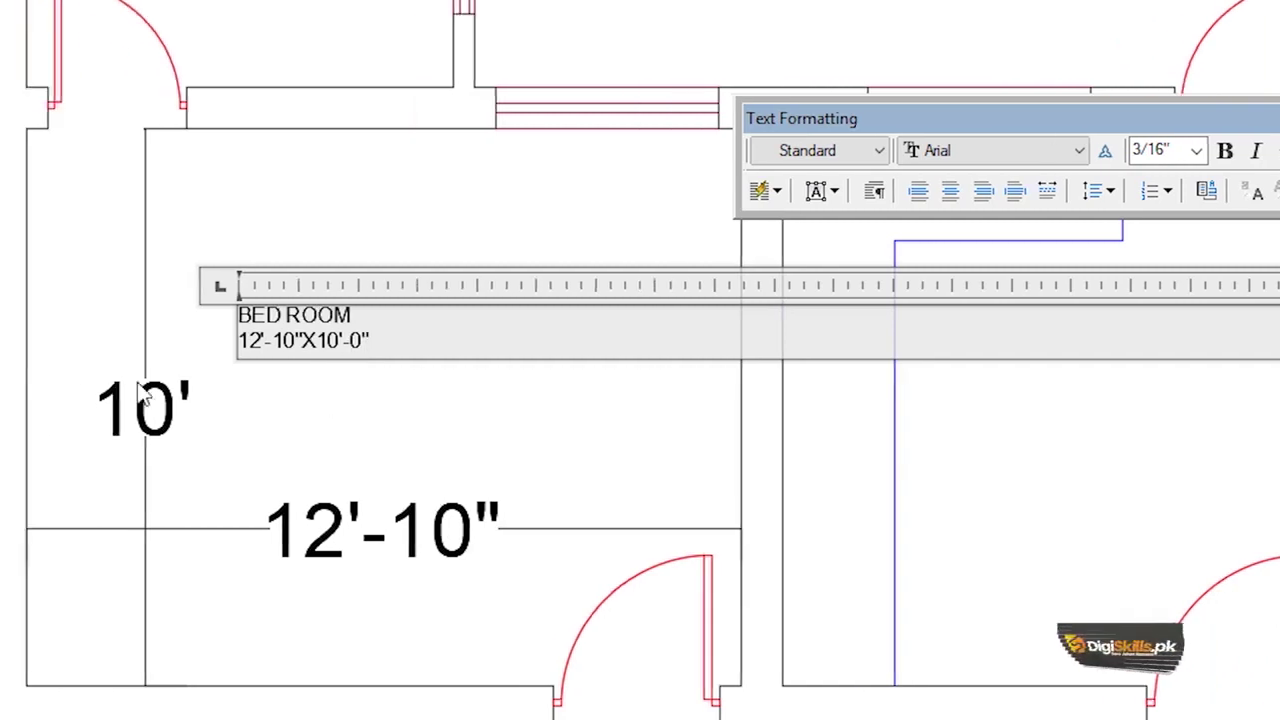
{"action": "type", "text": "12'-10\"X10'-0\""}
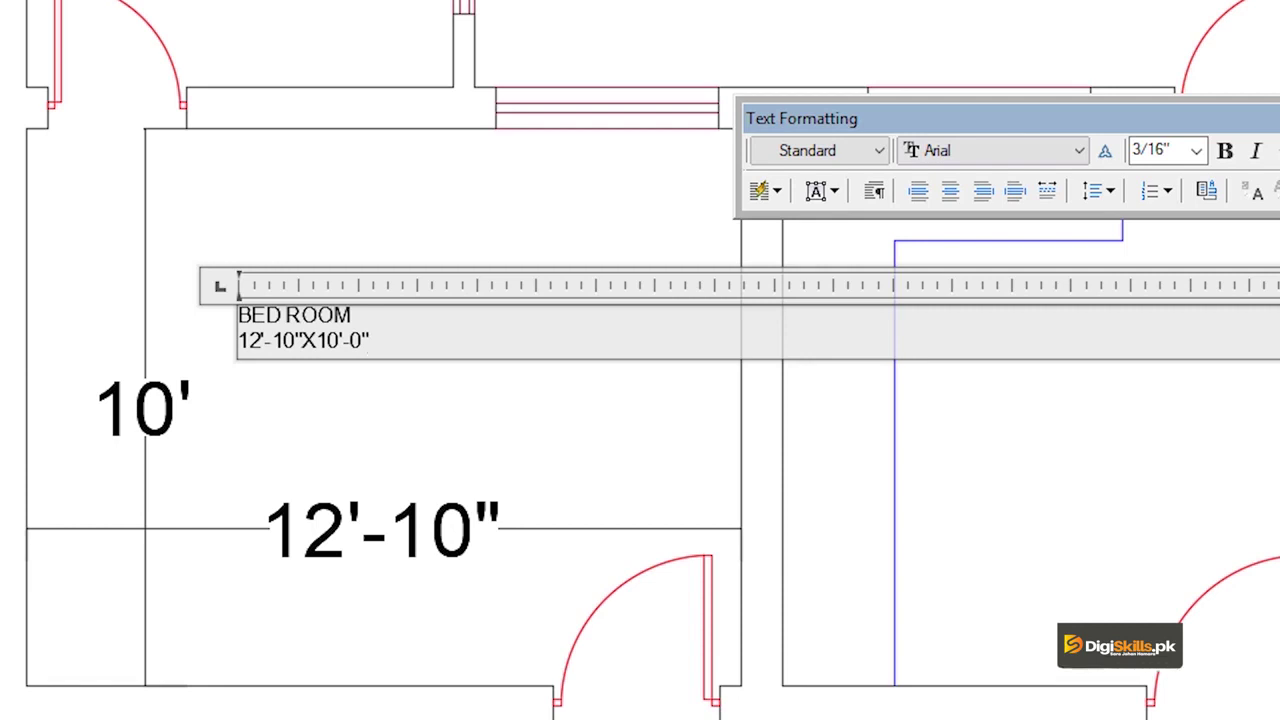
{"action": "key", "text": "ctrl+Return"}
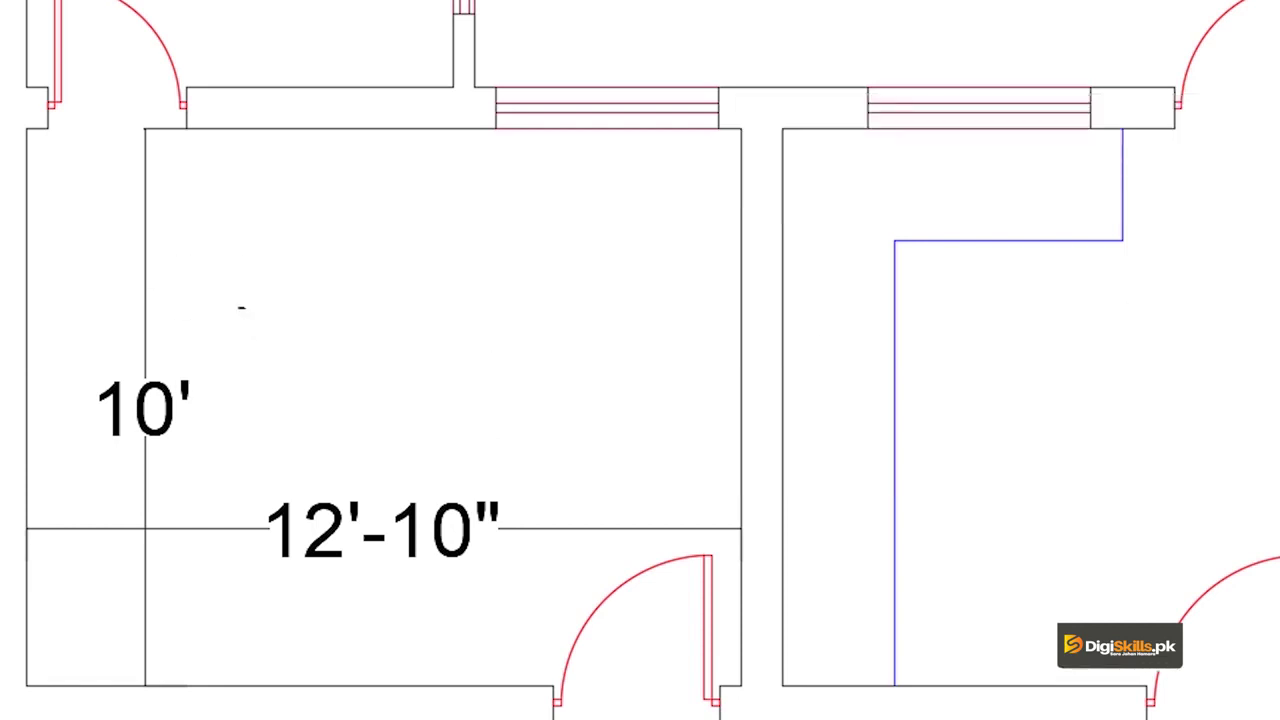
Step: Scale up the BED ROOM label using its corner as the base point
{"action": "scroll", "coordinate": [240, 306], "scroll_direction": "up", "scroll_amount": 2}
{"action": "scroll", "coordinate": [237, 303], "scroll_direction": "up", "scroll_amount": 3}
{"action": "scroll", "coordinate": [233, 298], "scroll_direction": "up", "scroll_amount": 3}
{"action": "scroll", "coordinate": [233, 298], "scroll_direction": "down", "scroll_amount": 3}
{"action": "scroll", "coordinate": [233, 298], "scroll_direction": "down", "scroll_amount": 2}
{"action": "scroll", "coordinate": [233, 298], "scroll_direction": "down", "scroll_amount": 2}
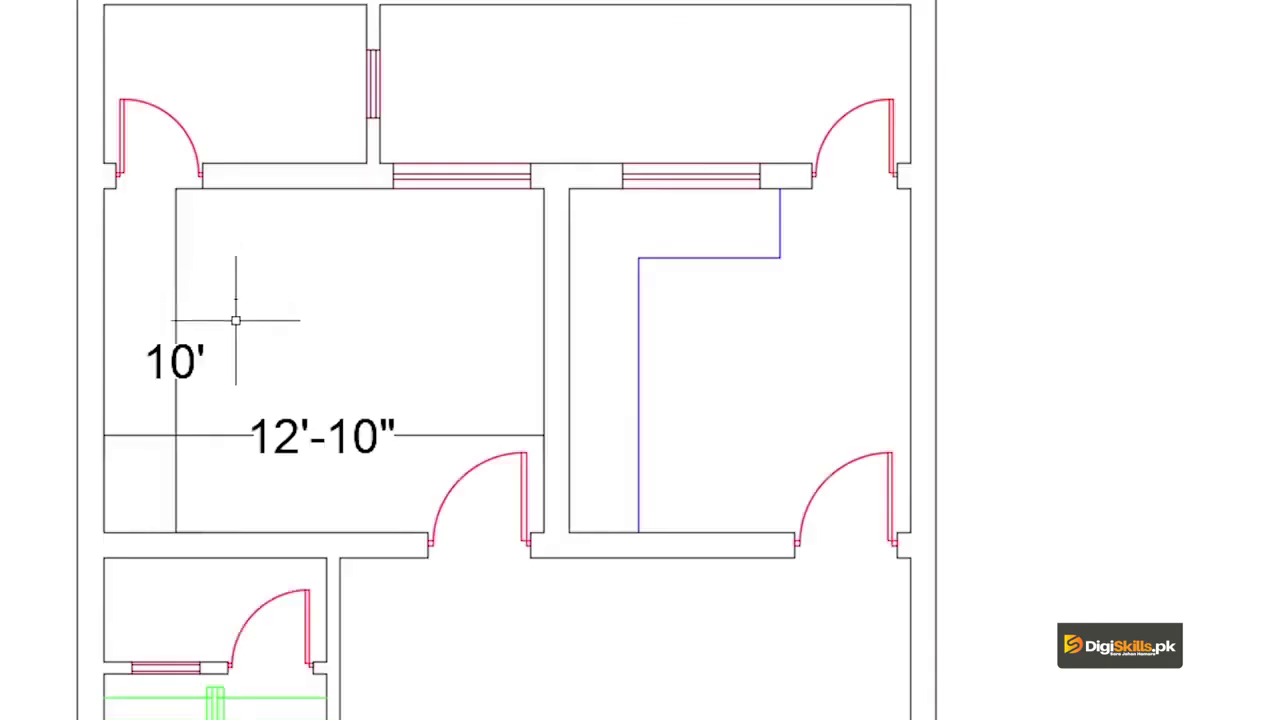
{"action": "scroll", "coordinate": [226, 297], "scroll_direction": "up", "scroll_amount": 2}
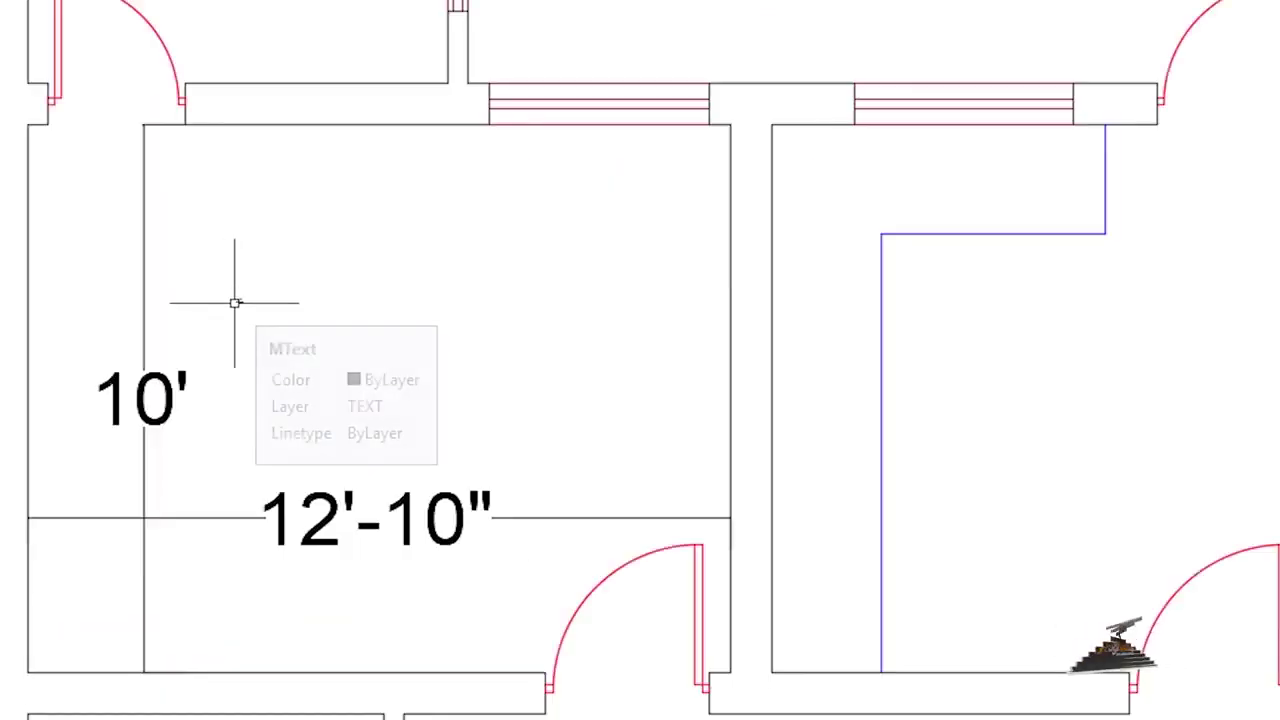
{"action": "scroll", "coordinate": [230, 296], "scroll_direction": "up", "scroll_amount": 2}
{"action": "scroll", "coordinate": [234, 298], "scroll_direction": "up", "scroll_amount": 2}
{"action": "scroll", "coordinate": [240, 290], "scroll_direction": "up", "scroll_amount": 3}
{"action": "scroll", "coordinate": [210, 286], "scroll_direction": "up", "scroll_amount": 2}
{"action": "scroll", "coordinate": [220, 289], "scroll_direction": "up", "scroll_amount": 2}
{"action": "scroll", "coordinate": [274, 265], "scroll_direction": "up", "scroll_amount": 3}
{"action": "scroll", "coordinate": [274, 268], "scroll_direction": "down", "scroll_amount": 3}
{"action": "scroll", "coordinate": [274, 268], "scroll_direction": "down", "scroll_amount": 4}
{"action": "scroll", "coordinate": [276, 272], "scroll_direction": "up", "scroll_amount": 2}
{"action": "scroll", "coordinate": [268, 287], "scroll_direction": "down", "scroll_amount": 2}
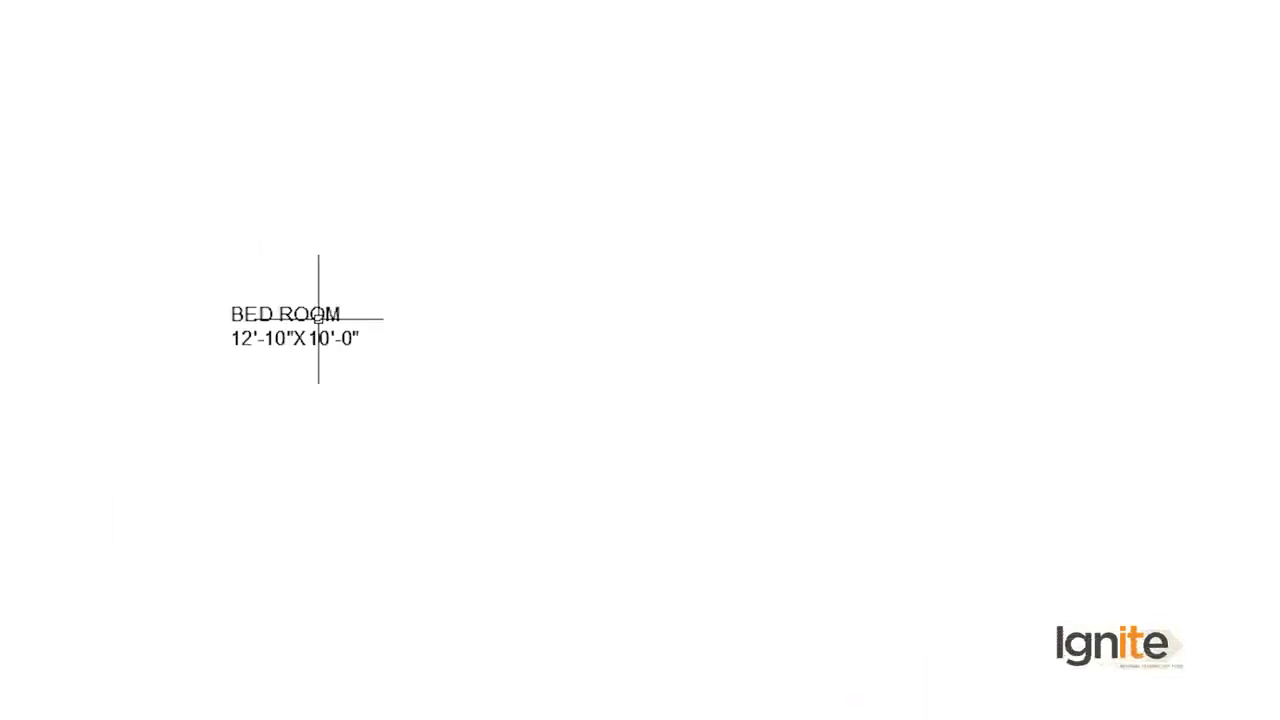
{"action": "scroll", "coordinate": [318, 318], "scroll_direction": "up", "scroll_amount": 1}
{"action": "key", "text": "Return"}
{"action": "left_click", "coordinate": [268, 308]}
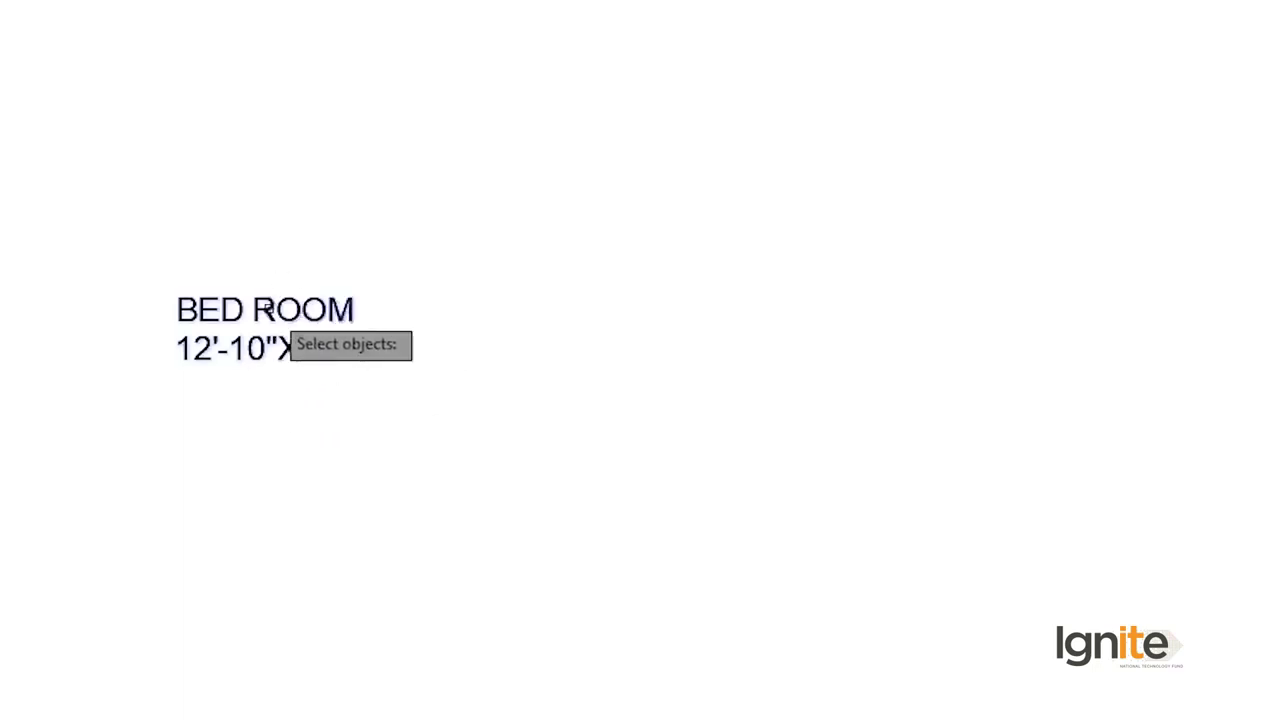
{"action": "key", "text": "Return"}
{"action": "left_click", "coordinate": [262, 300]}
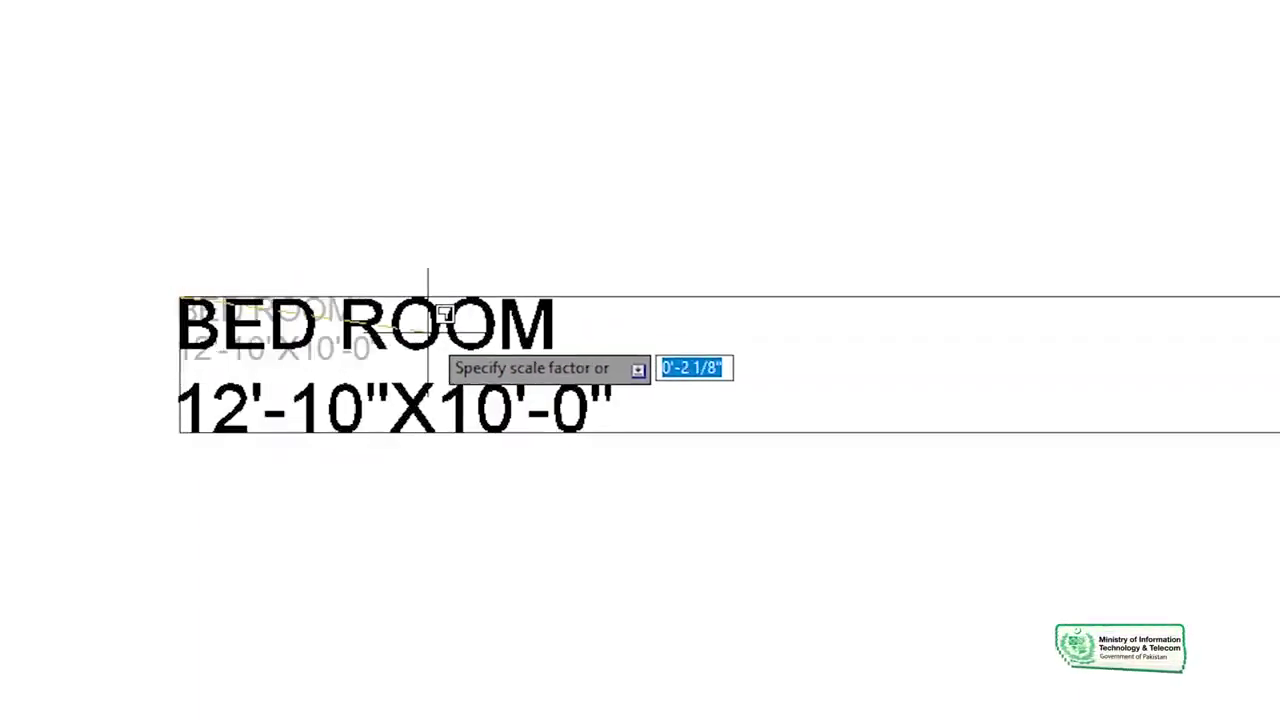
{"action": "scroll", "coordinate": [520, 303], "scroll_direction": "down", "scroll_amount": 4}
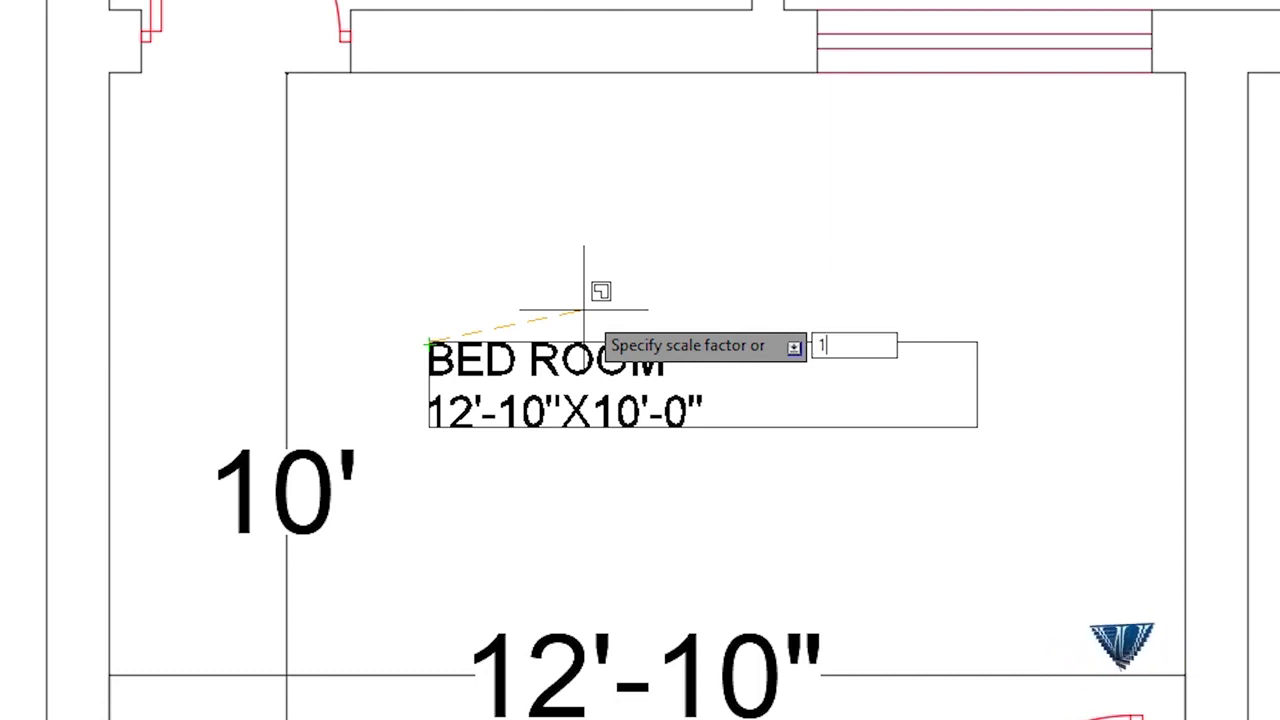
{"action": "type", "text": "5"}
{"action": "key", "text": "Return"}
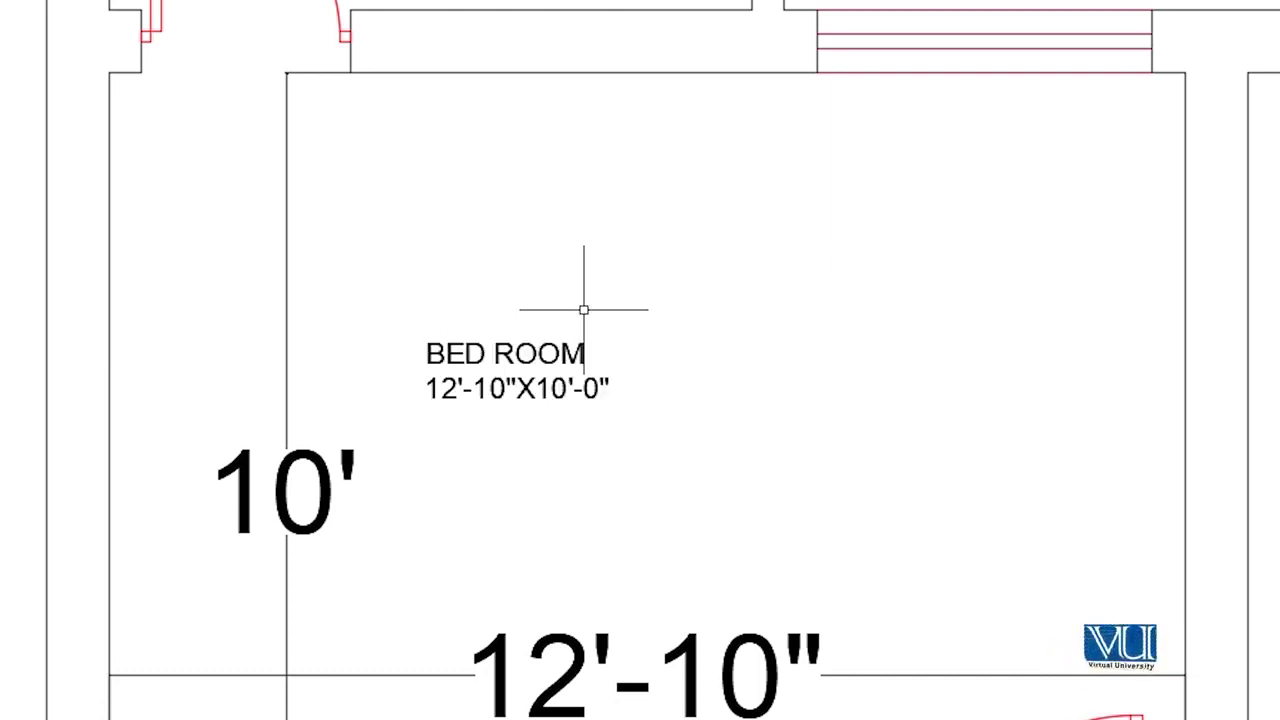
Step: Scale the BED ROOM label again by a factor of 1.5
{"action": "scroll", "coordinate": [580, 294], "scroll_direction": "down", "scroll_amount": 6}
{"action": "scroll", "coordinate": [654, 266], "scroll_direction": "up", "scroll_amount": 2}
{"action": "scroll", "coordinate": [471, 277], "scroll_direction": "up", "scroll_amount": 2}
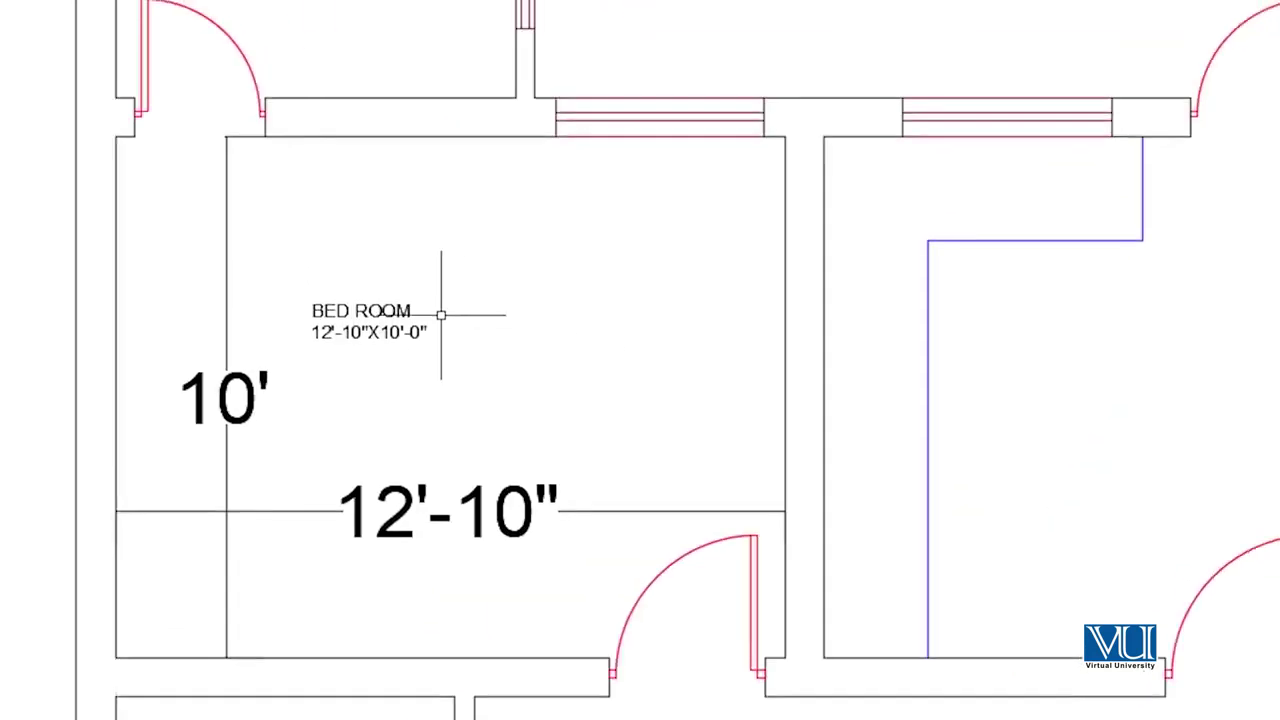
{"action": "scroll", "coordinate": [357, 322], "scroll_direction": "up", "scroll_amount": 2}
{"action": "scroll", "coordinate": [355, 340], "scroll_direction": "down", "scroll_amount": 2}
{"action": "type", "text": "SC"}
{"action": "key", "text": "Return"}
{"action": "left_click", "coordinate": [366, 310]}
{"action": "key", "text": "Return"}
{"action": "left_click", "coordinate": [314, 303]}
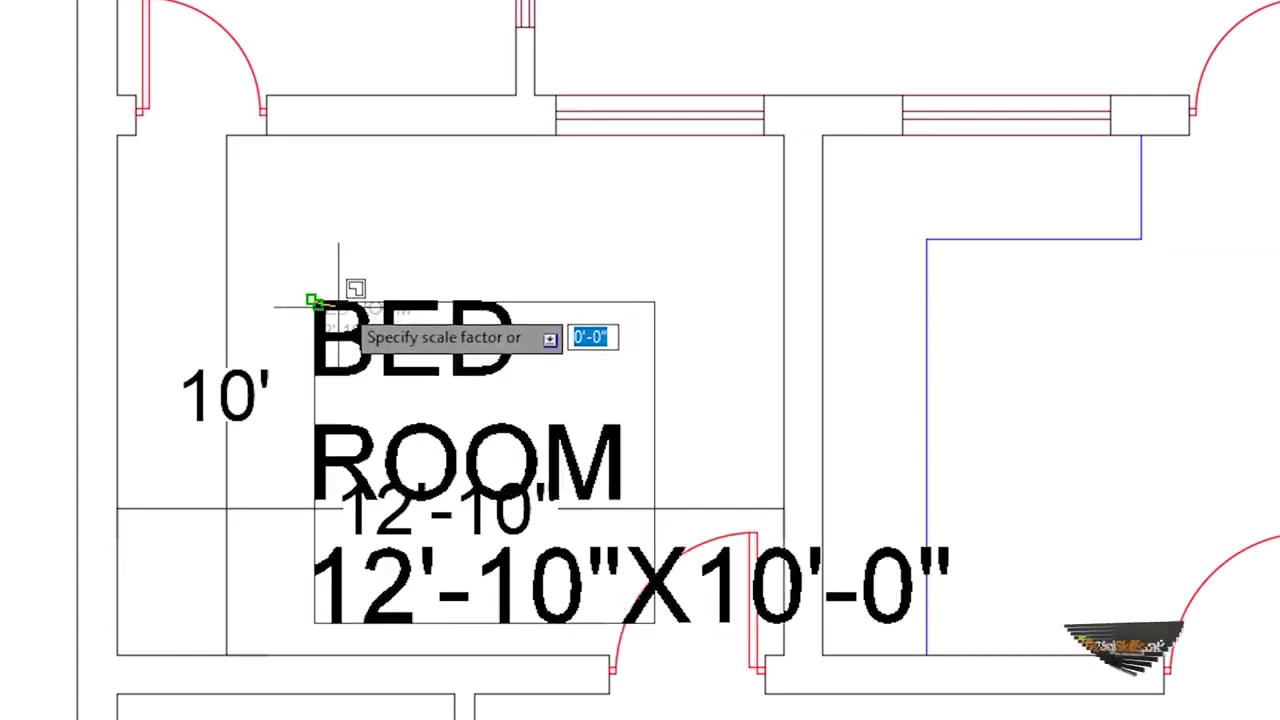
{"action": "type", "text": "1.5"}
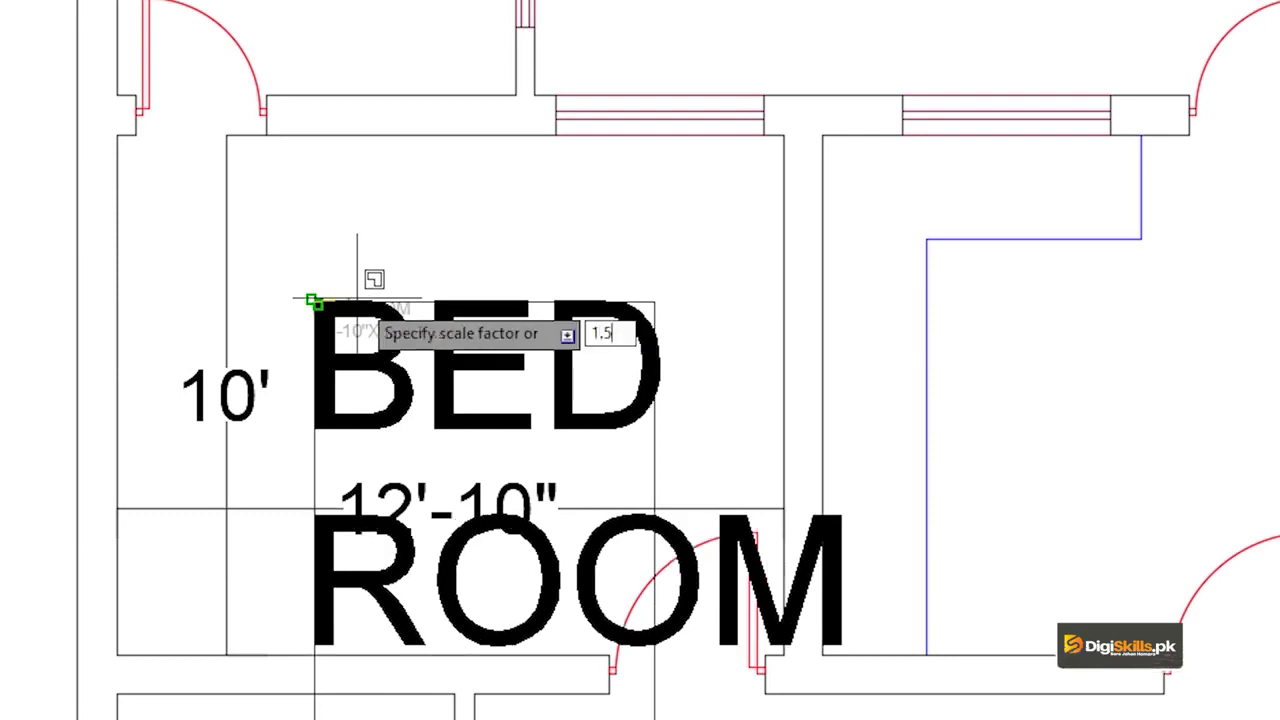
{"action": "key", "text": "Return"}
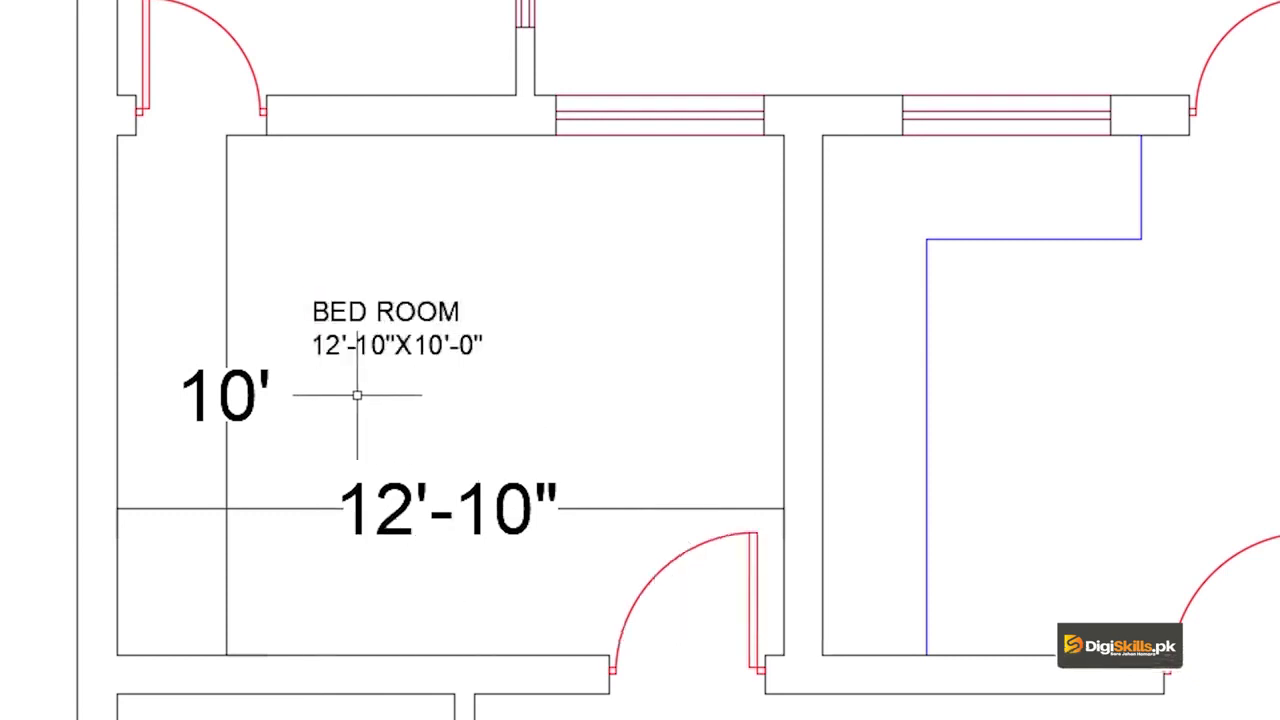
Step: Dimension the top-left room's 7'-8" width above the room
{"action": "middle_click_drag", "start_coordinate": [259, 174], "coordinate": [309, 263]}
{"action": "scroll", "coordinate": [235, 30], "scroll_direction": "up", "scroll_amount": 2}
{"action": "mouse_move", "coordinate": [235, 30]}
{"action": "middle_mouse_down"}
{"action": "mouse_move", "coordinate": [251, 69]}
{"action": "mouse_move", "coordinate": [330, 151]}
{"action": "mouse_move", "coordinate": [331, 237]}
{"action": "middle_mouse_up"}
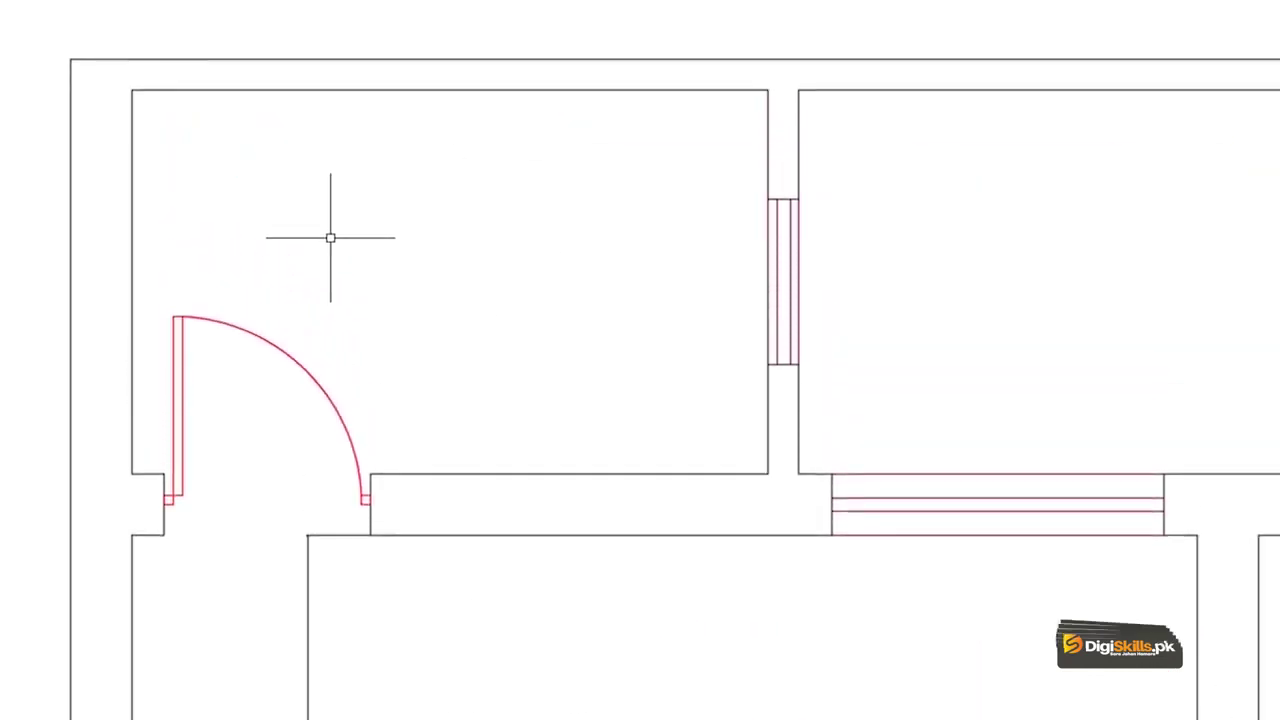
{"action": "type", "text": "dli"}
{"action": "key", "text": "Return"}
{"action": "left_click", "coordinate": [131, 134]}
{"action": "left_click", "coordinate": [767, 145]}
{"action": "left_click", "coordinate": [767, 20]}
Step: Place a 4'-7 1/2" dimension on the room's right wall, then undo it
{"action": "middle_click_drag", "start_coordinate": [767, 20], "coordinate": [770, 138]}
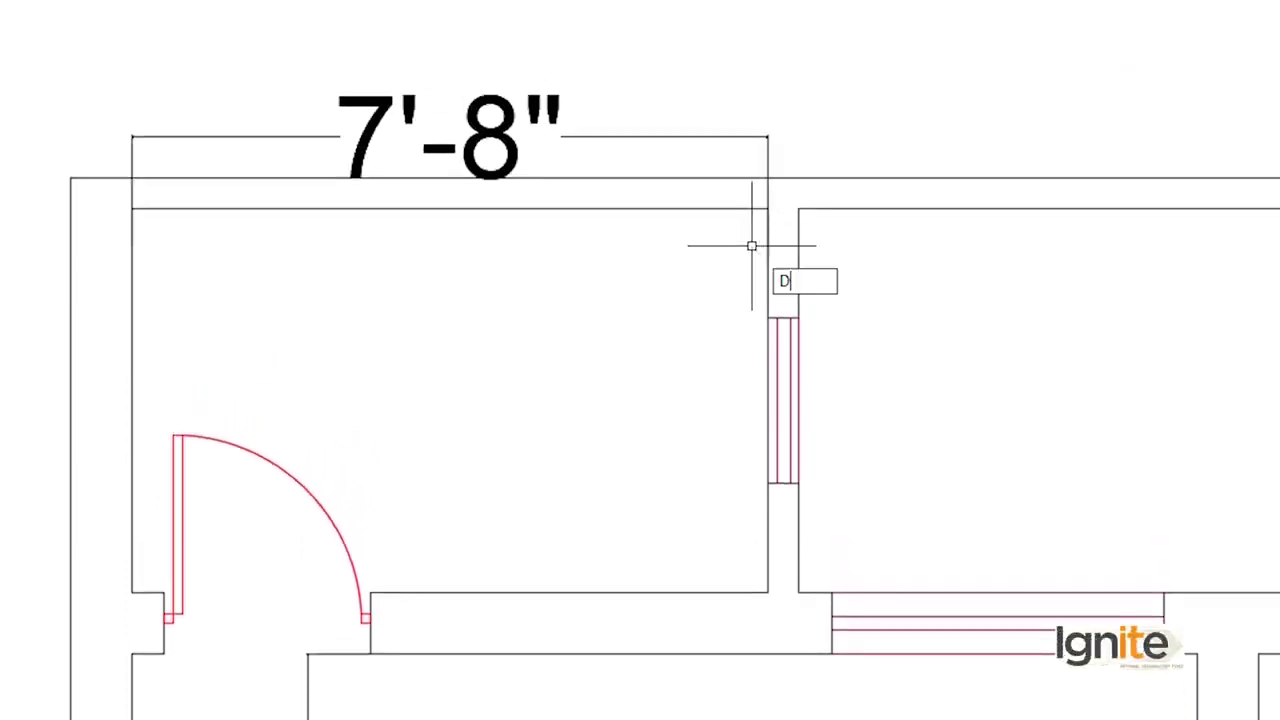
{"action": "type", "text": "li"}
{"action": "key", "text": "Return"}
{"action": "left_click", "coordinate": [708, 208]}
{"action": "left_click", "coordinate": [707, 592]}
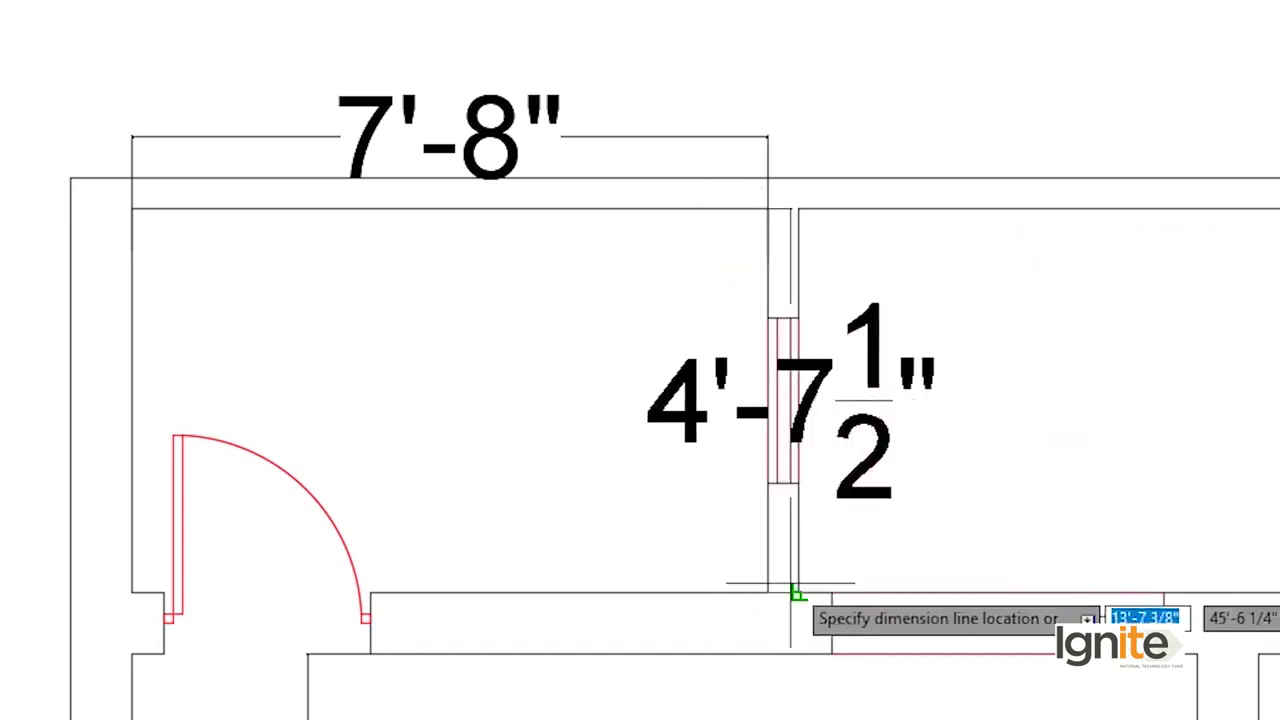
{"action": "left_click", "coordinate": [830, 560]}
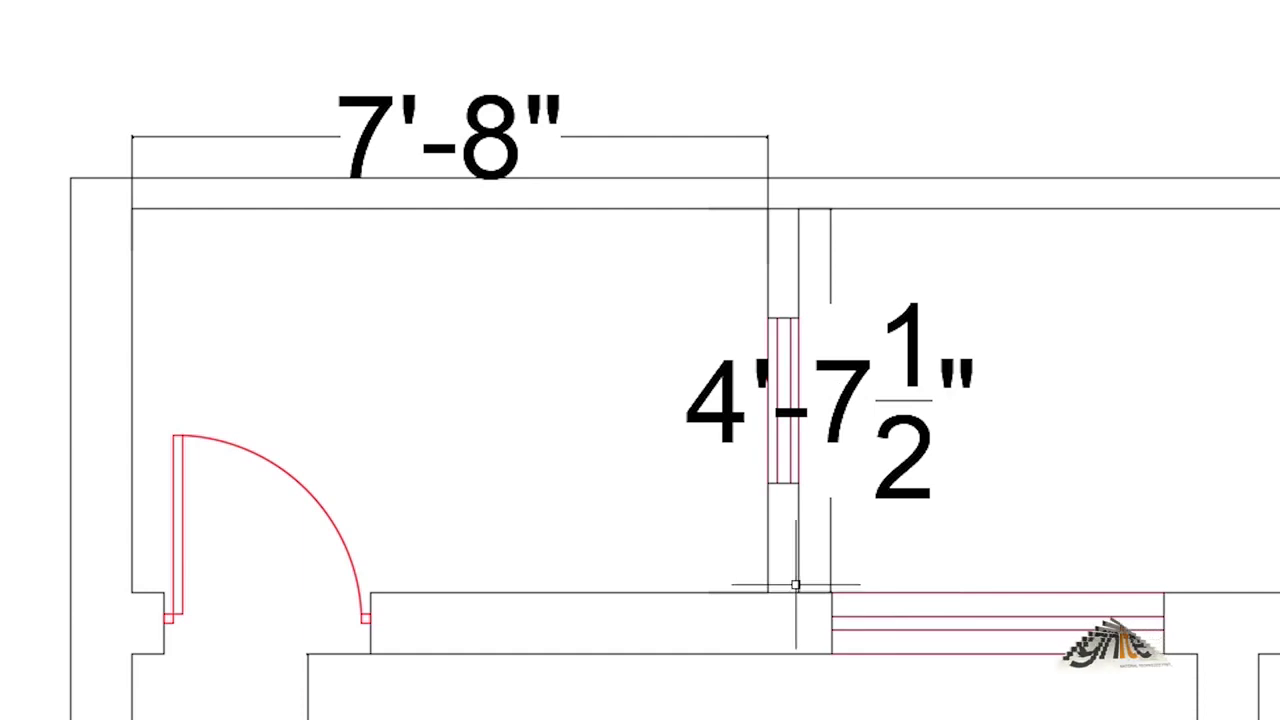
{"action": "scroll", "coordinate": [738, 464], "scroll_direction": "down", "scroll_amount": 2}
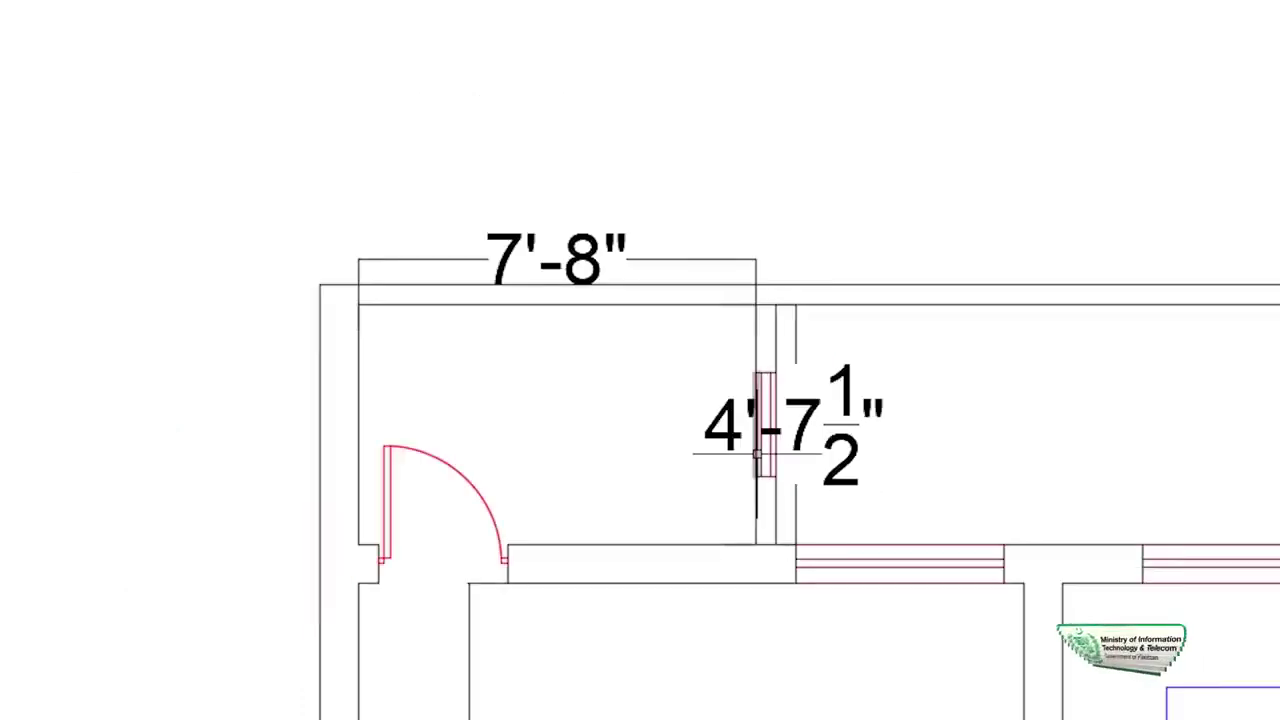
{"action": "scroll", "coordinate": [673, 431], "scroll_direction": "up", "scroll_amount": 2}
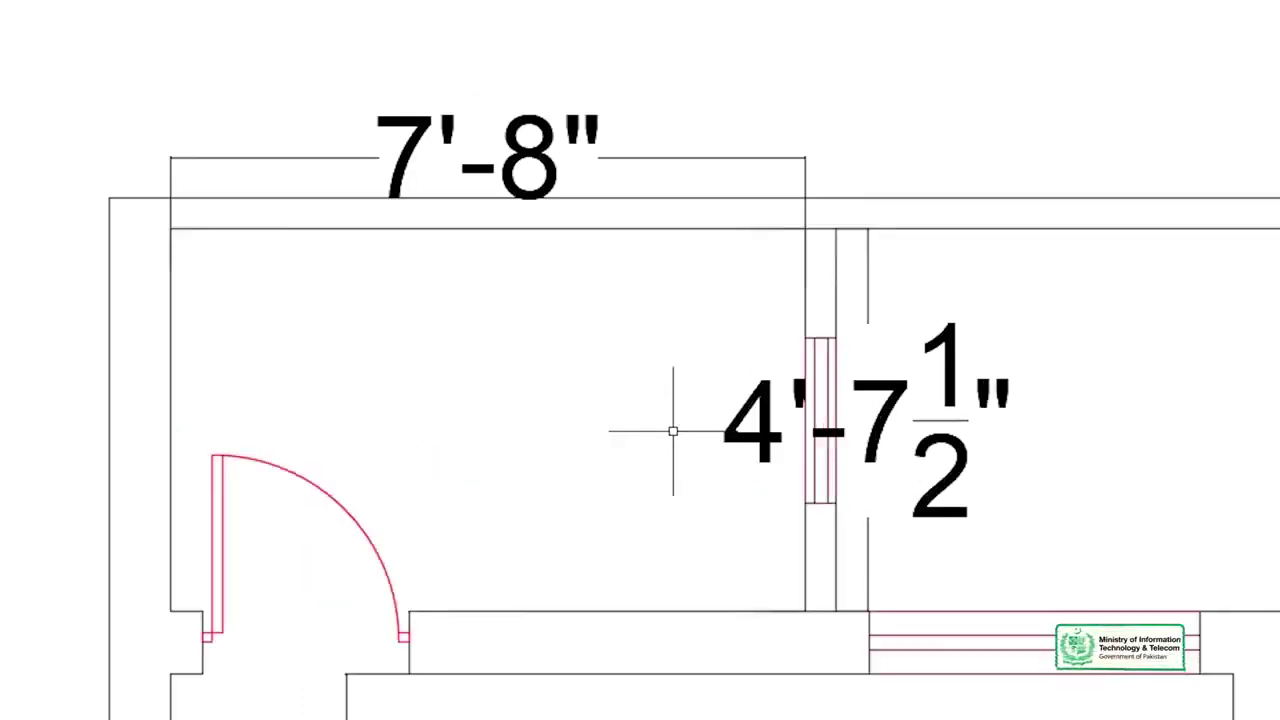
{"action": "key", "text": "ctrl+z"}
{"action": "key", "text": "ctrl+z"}
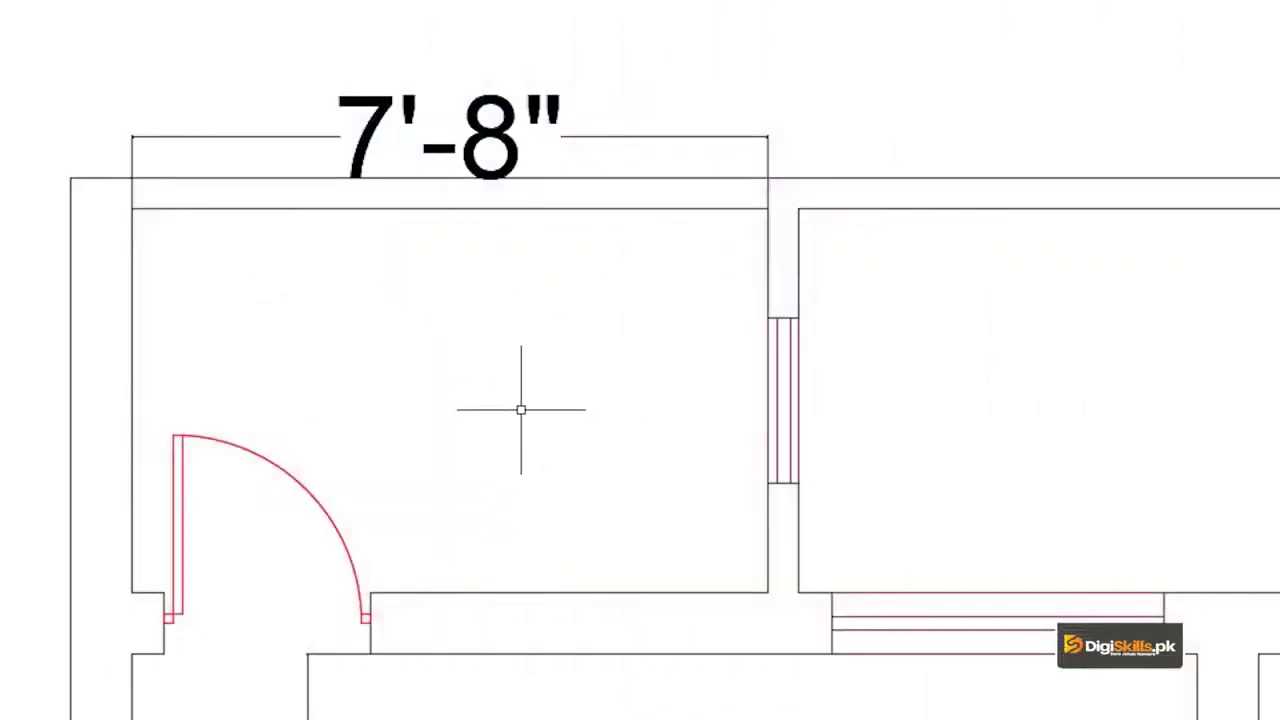
Step: Redo the 4'-7 1/2" wall dimension, placed to the right of the wall
{"action": "type", "text": "DLI"}
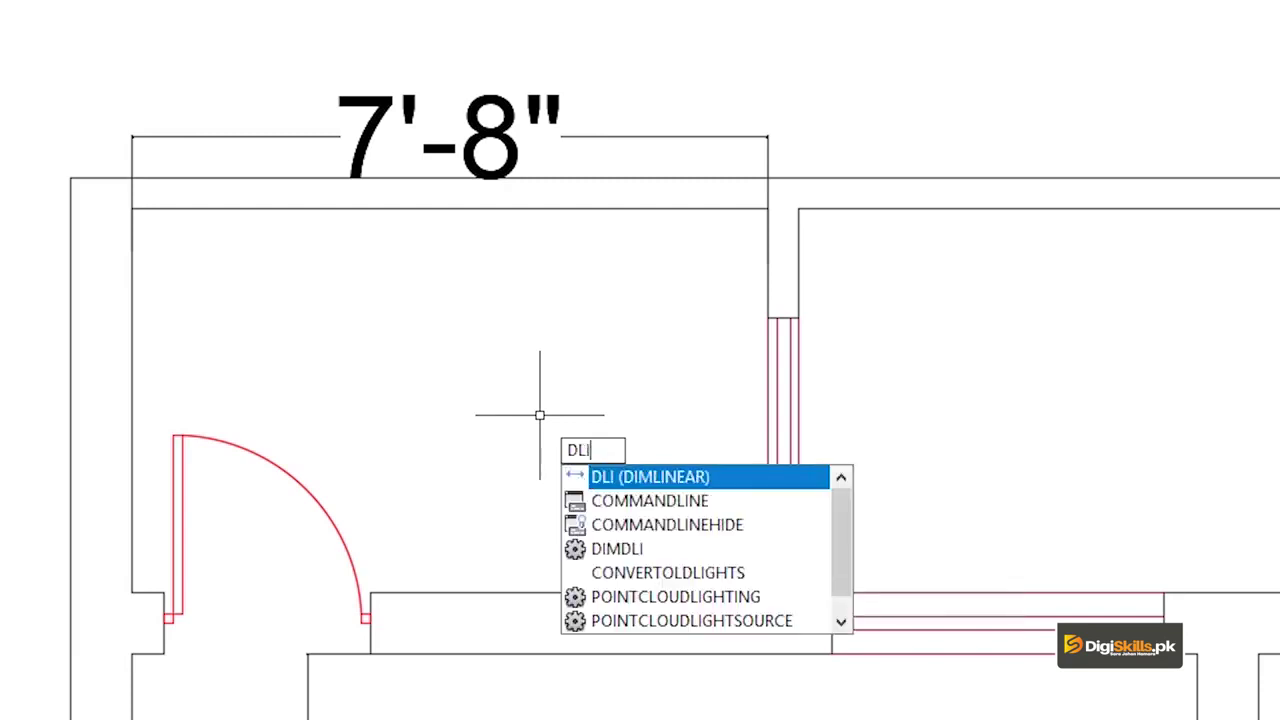
{"action": "key", "text": "Return"}
{"action": "left_click", "coordinate": [680, 209]}
{"action": "left_click", "coordinate": [677, 592]}
{"action": "left_click", "coordinate": [860, 547]}
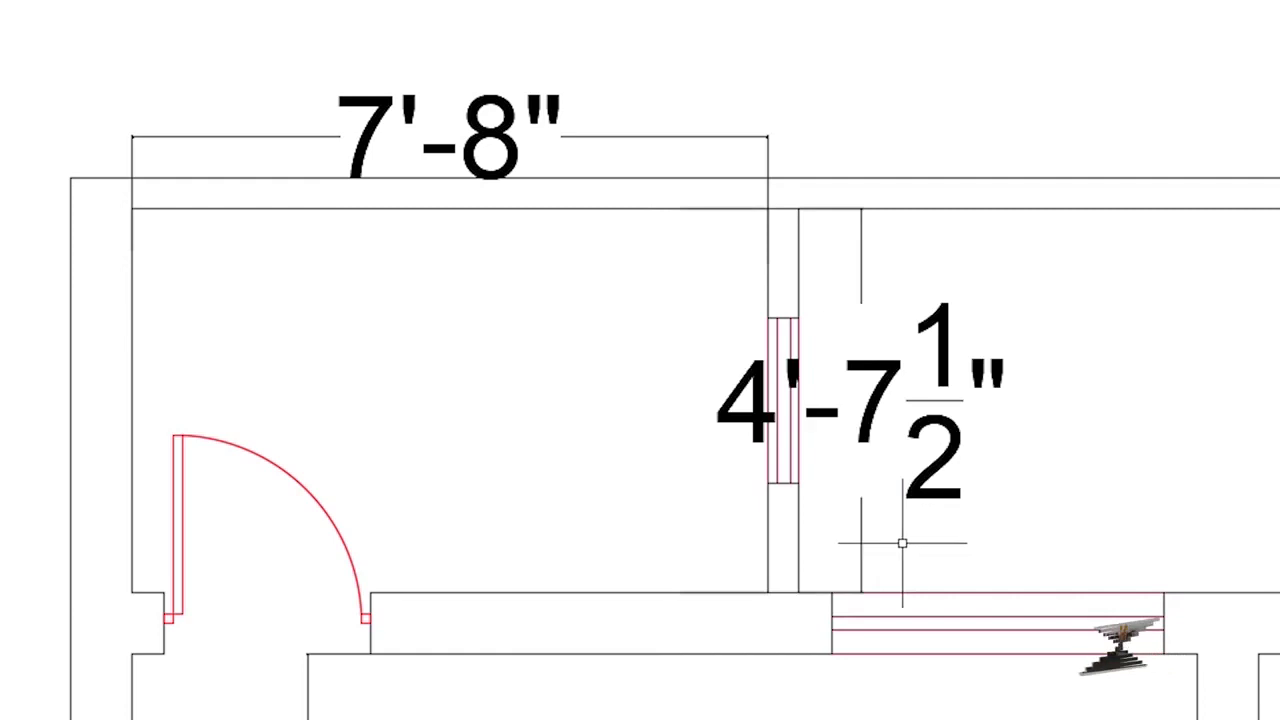
Step: Select the BED ROOM label in the bedroom below
{"action": "scroll", "coordinate": [903, 537], "scroll_direction": "down", "scroll_amount": 3}
{"action": "middle_click_drag", "start_coordinate": [706, 594], "coordinate": [697, 466]}
{"action": "scroll", "coordinate": [666, 500], "scroll_direction": "up", "scroll_amount": 2}
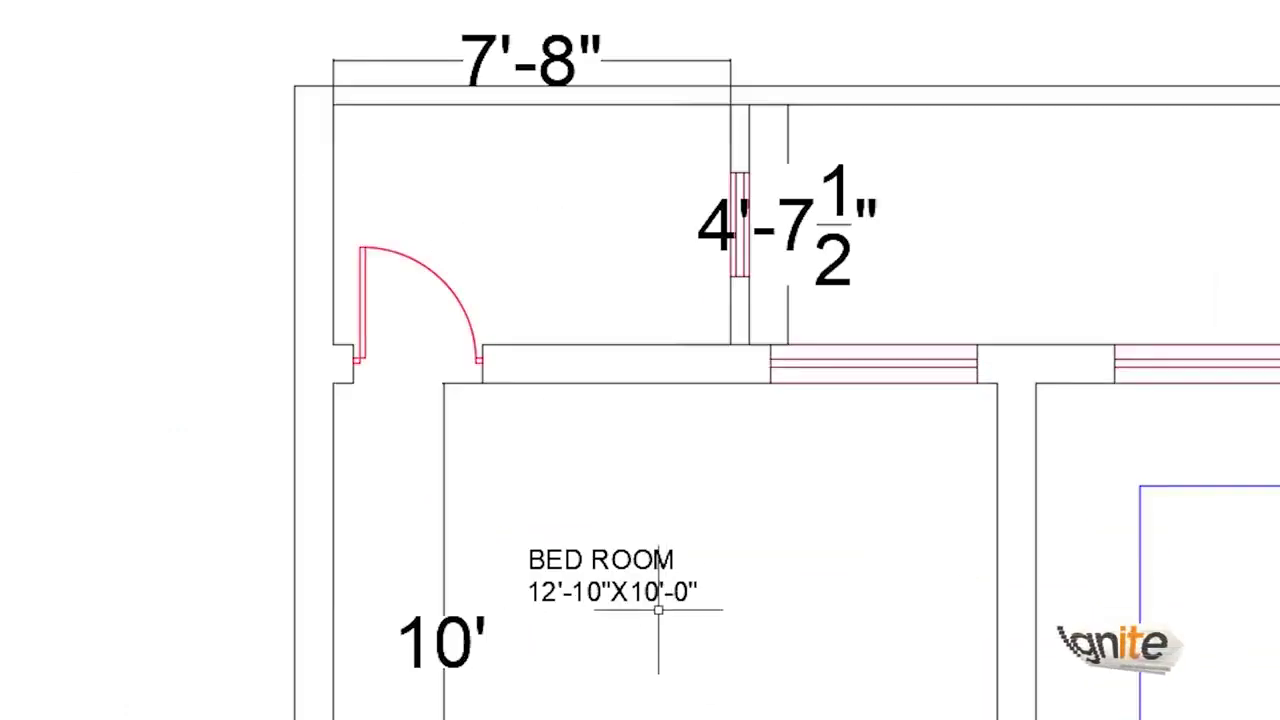
{"action": "left_click", "coordinate": [610, 561]}
{"action": "middle_click_drag", "start_coordinate": [610, 561], "coordinate": [610, 457]}
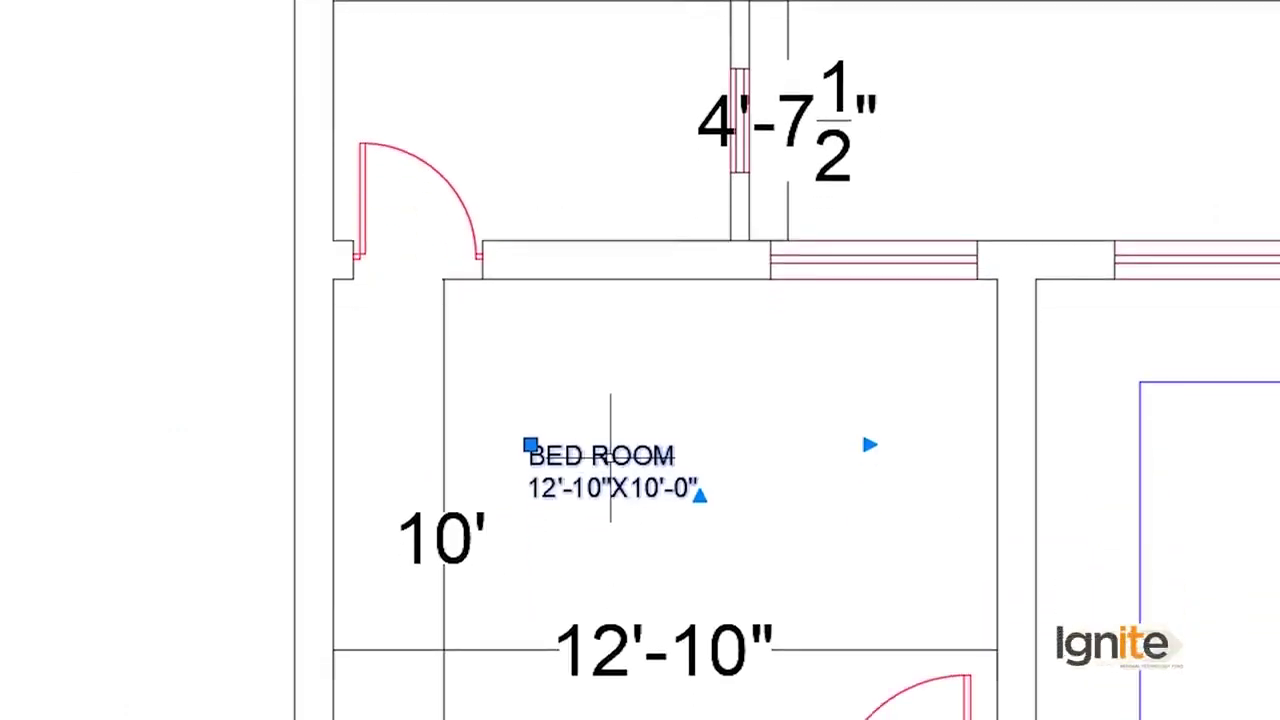
Step: Copy the BED ROOM label into the top-left and top-right rooms
{"action": "type", "text": "co"}
{"action": "key", "text": "Return"}
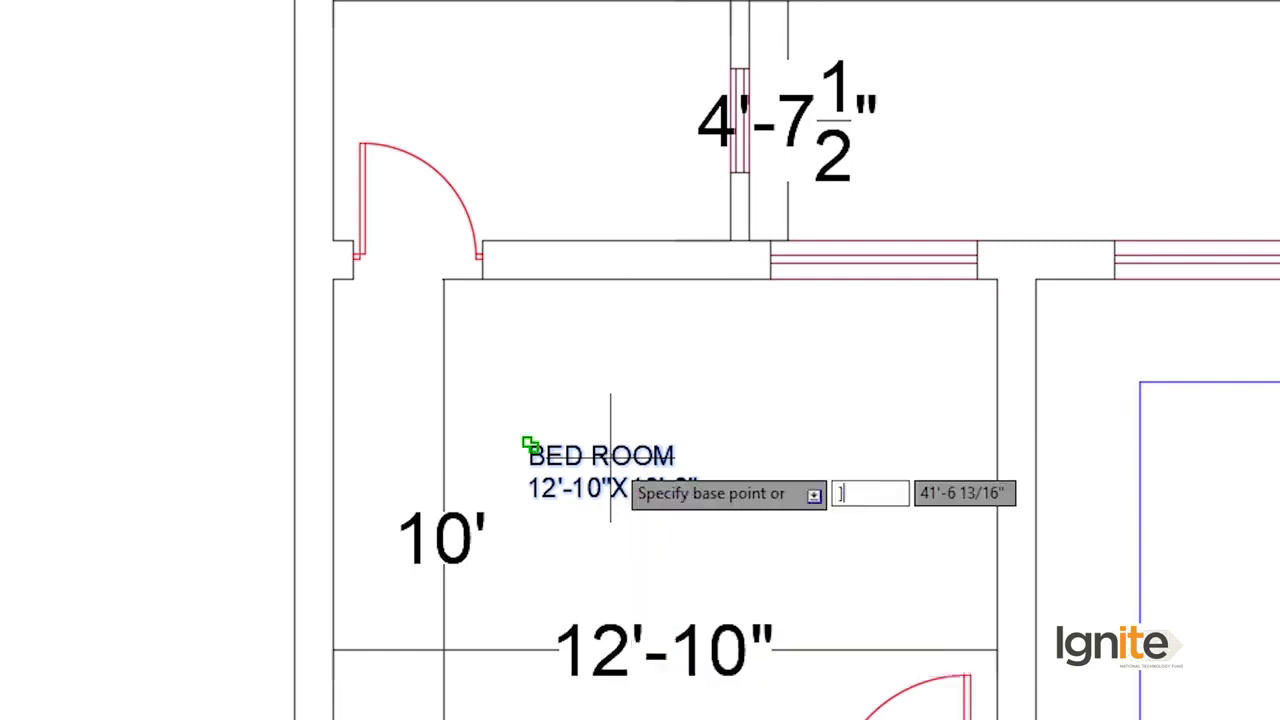
{"action": "scroll", "coordinate": [553, 404], "scroll_direction": "up", "scroll_amount": 2}
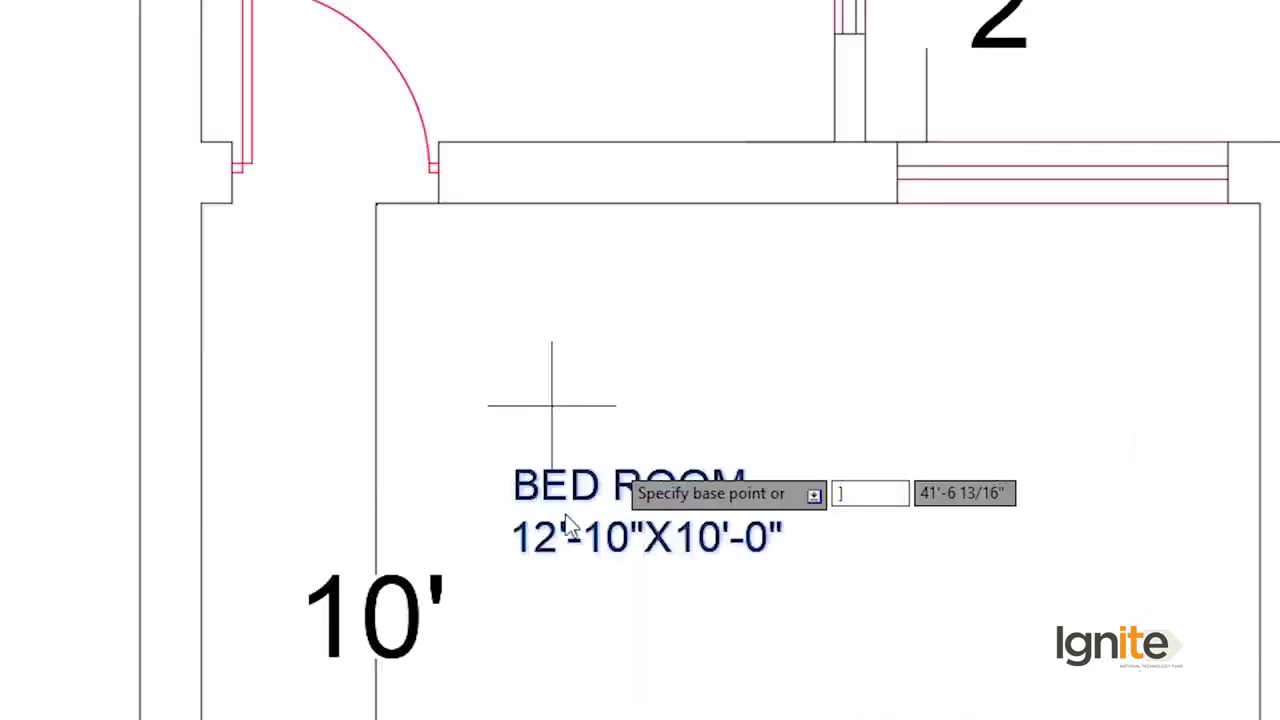
{"action": "left_click", "coordinate": [574, 440]}
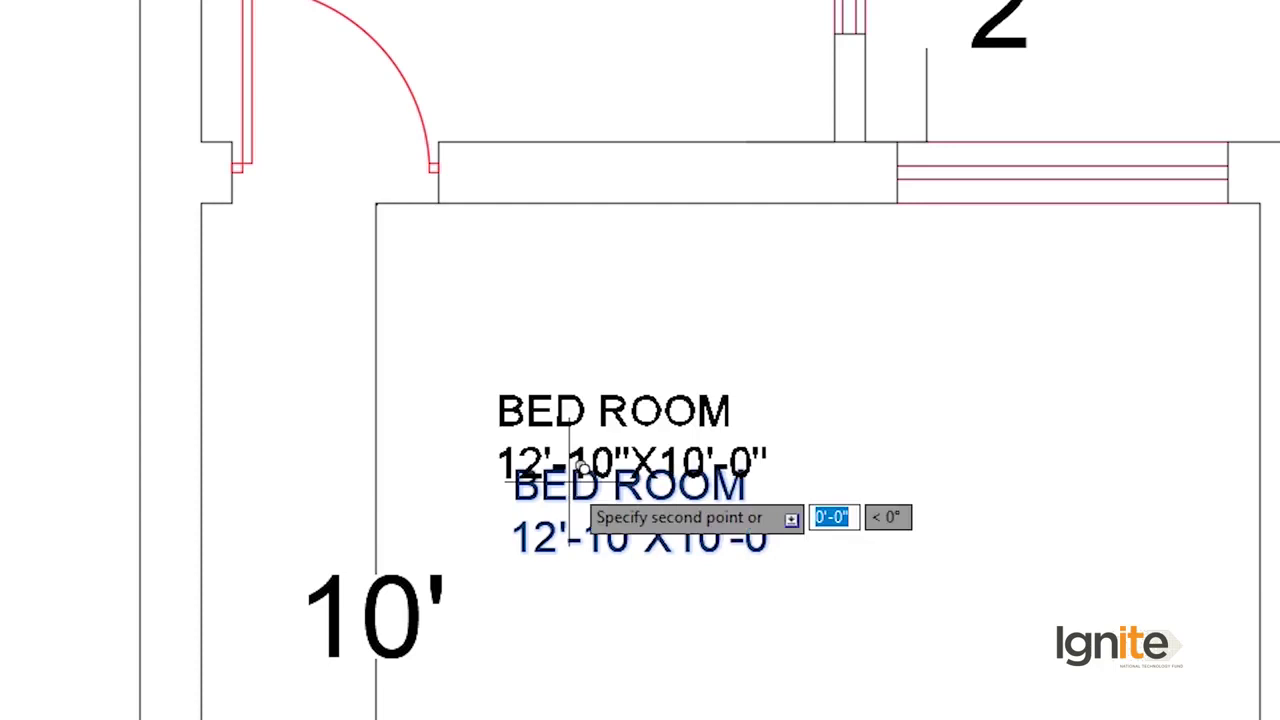
{"action": "scroll", "coordinate": [560, 190], "scroll_direction": "down", "scroll_amount": 2}
{"action": "middle_click_drag", "start_coordinate": [566, 177], "coordinate": [493, 410]}
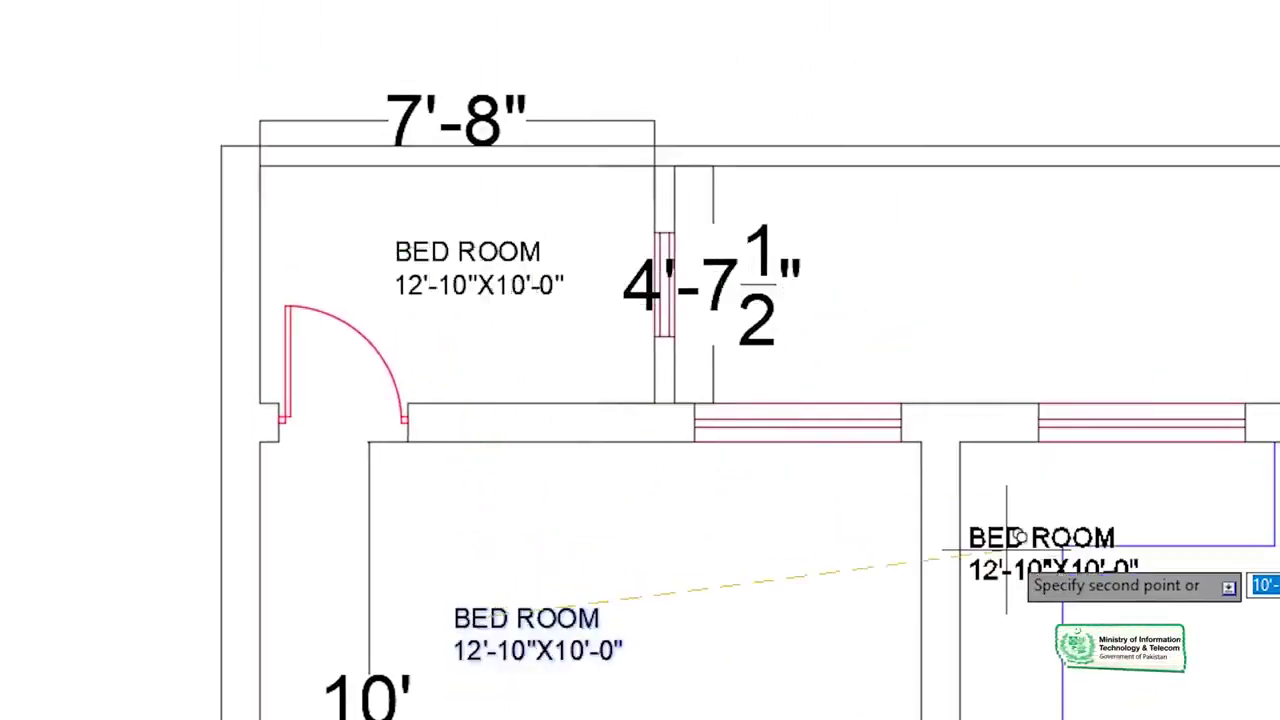
{"action": "middle_click_drag", "start_coordinate": [1050, 515], "coordinate": [900, 382]}
{"action": "left_click", "coordinate": [867, 125]}
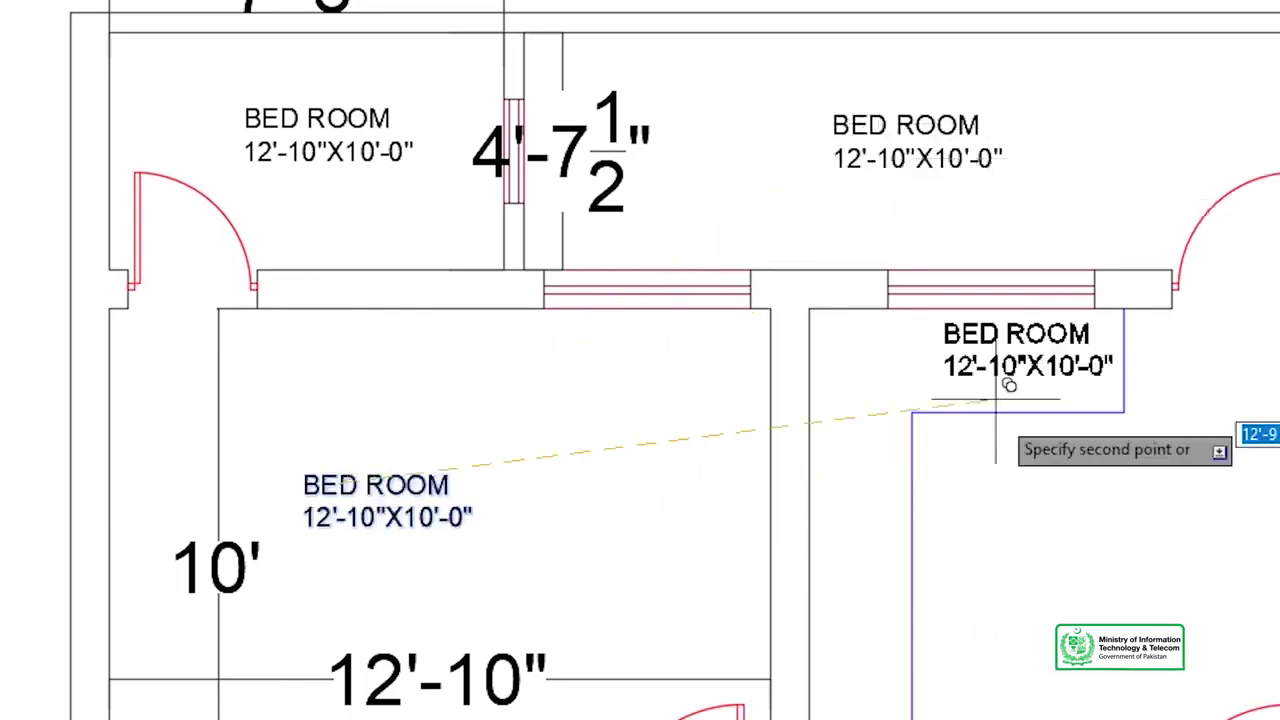
{"action": "middle_click_drag", "start_coordinate": [1015, 547], "coordinate": [971, 337]}
{"action": "left_click", "coordinate": [985, 348]}
Step: Copy the label into the central, right-hand and lower rooms, then end the copy
{"action": "middle_click_drag", "start_coordinate": [935, 620], "coordinate": [894, 157]}
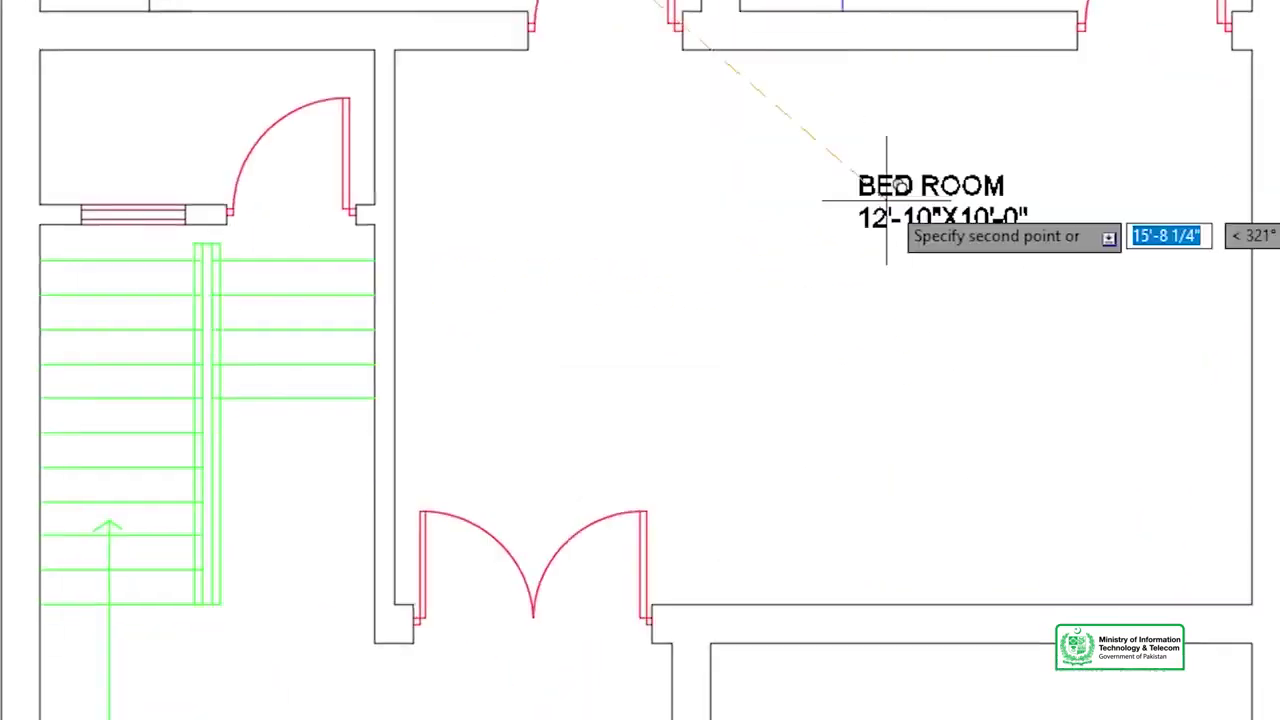
{"action": "scroll", "coordinate": [890, 485], "scroll_direction": "down", "scroll_amount": 3}
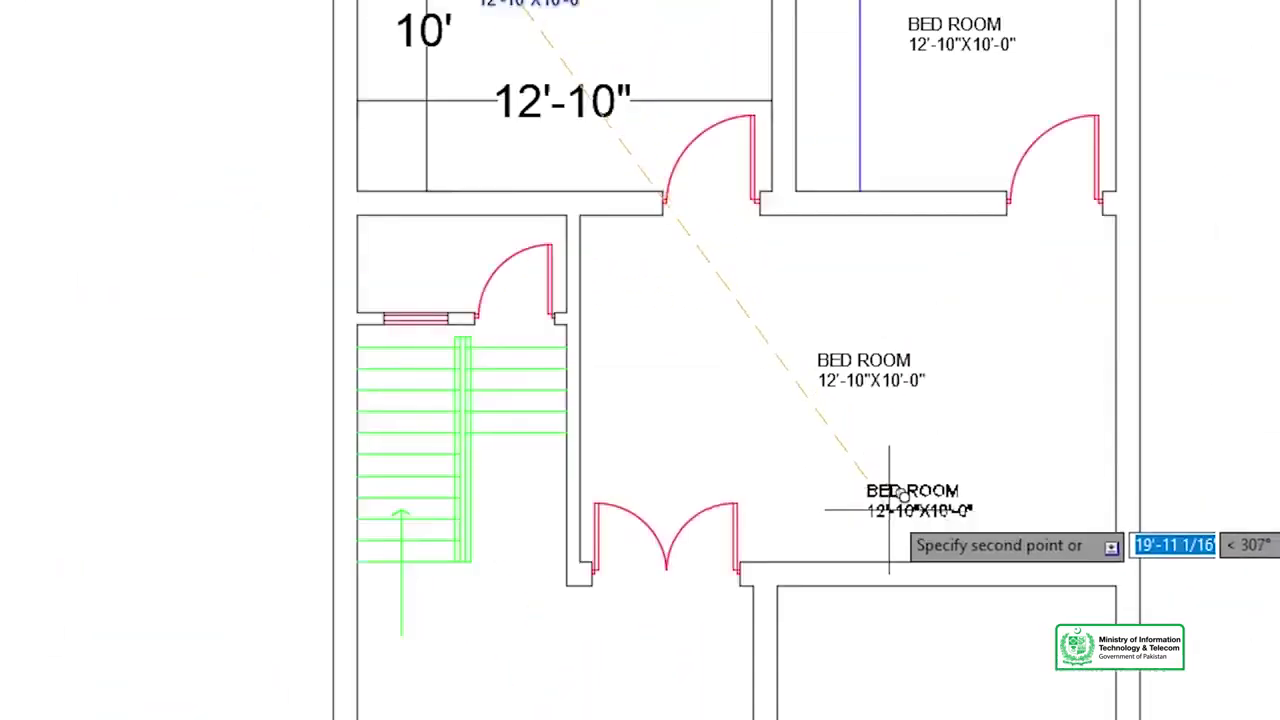
{"action": "middle_click_drag", "start_coordinate": [877, 486], "coordinate": [897, 220]}
{"action": "left_click", "coordinate": [571, 494]}
{"action": "middle_click_drag", "start_coordinate": [790, 715], "coordinate": [769, 505]}
{"action": "left_click", "coordinate": [769, 505]}
{"action": "left_click", "coordinate": [973, 206]}
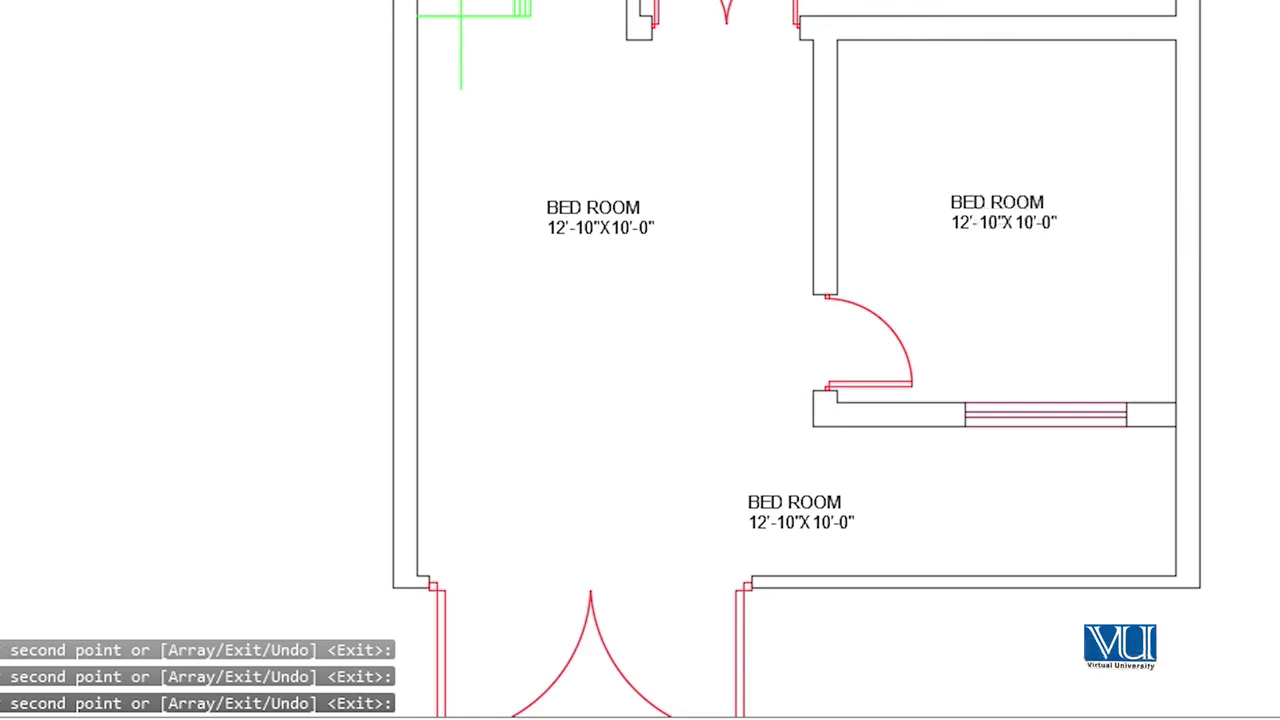
{"action": "middle_click_drag", "start_coordinate": [888, 5], "coordinate": [980, 200]}
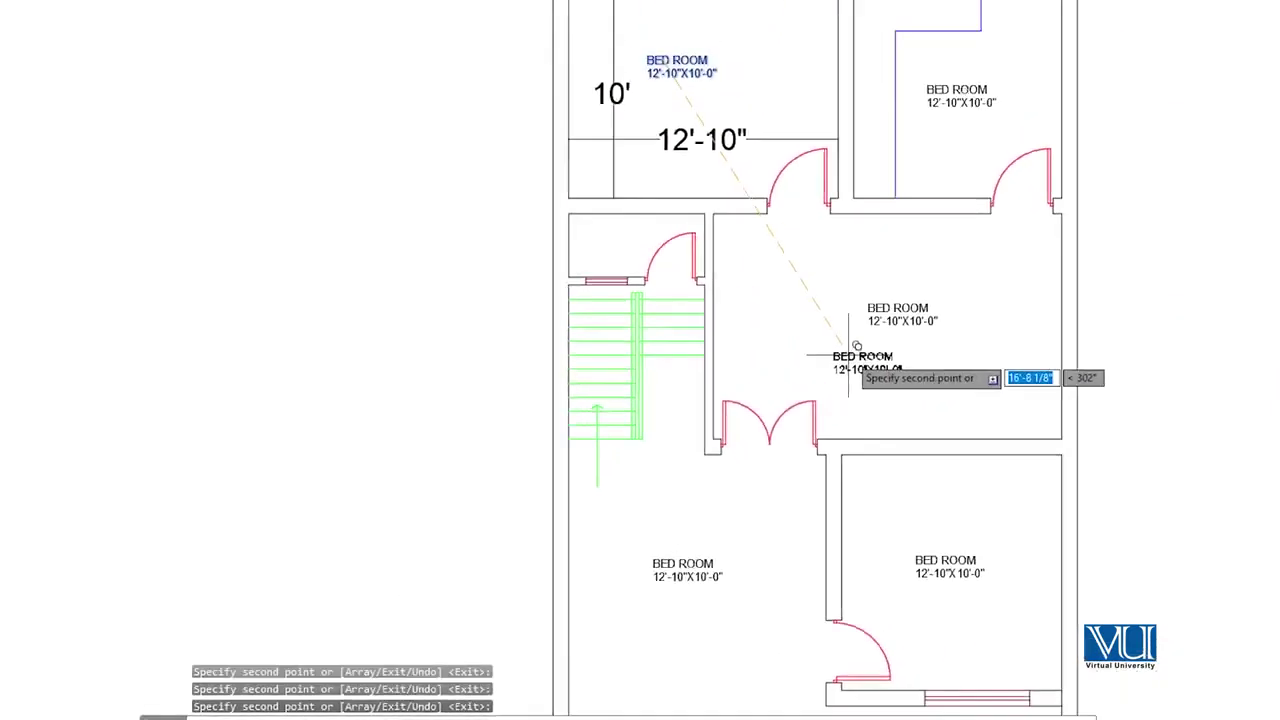
{"action": "key", "text": "Escape"}
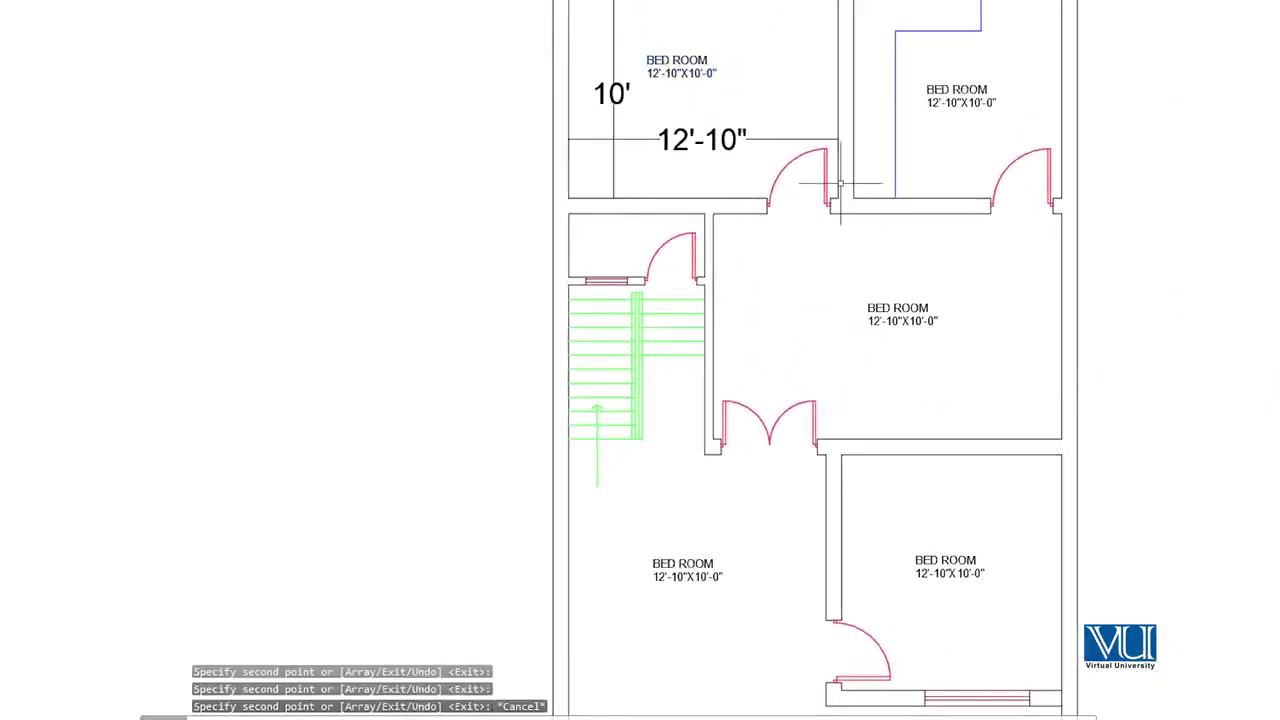
{"action": "middle_click_drag", "start_coordinate": [822, 199], "coordinate": [824, 382]}
{"action": "scroll", "coordinate": [640, 20], "scroll_direction": "up", "scroll_amount": 4}
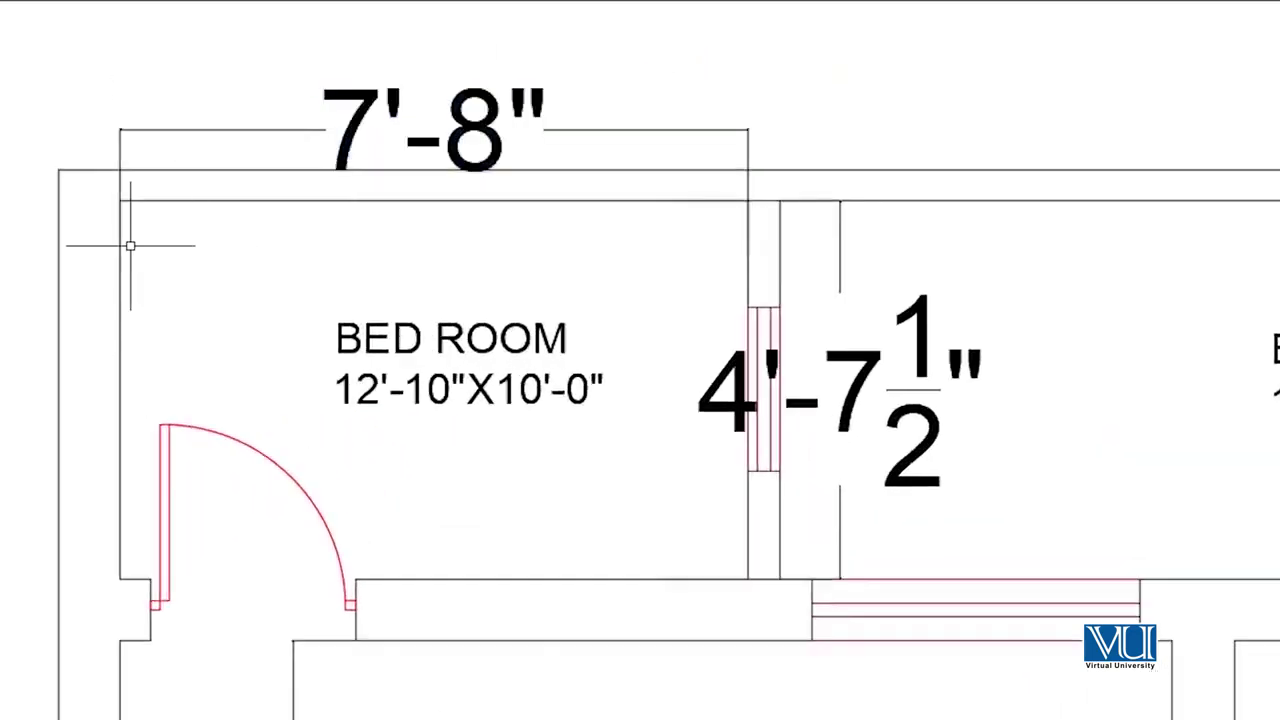
Step: Change the top-left room's label to BATH ROOM with size 7'-8"X4'-7-1/2"
{"action": "left_click", "coordinate": [440, 338]}
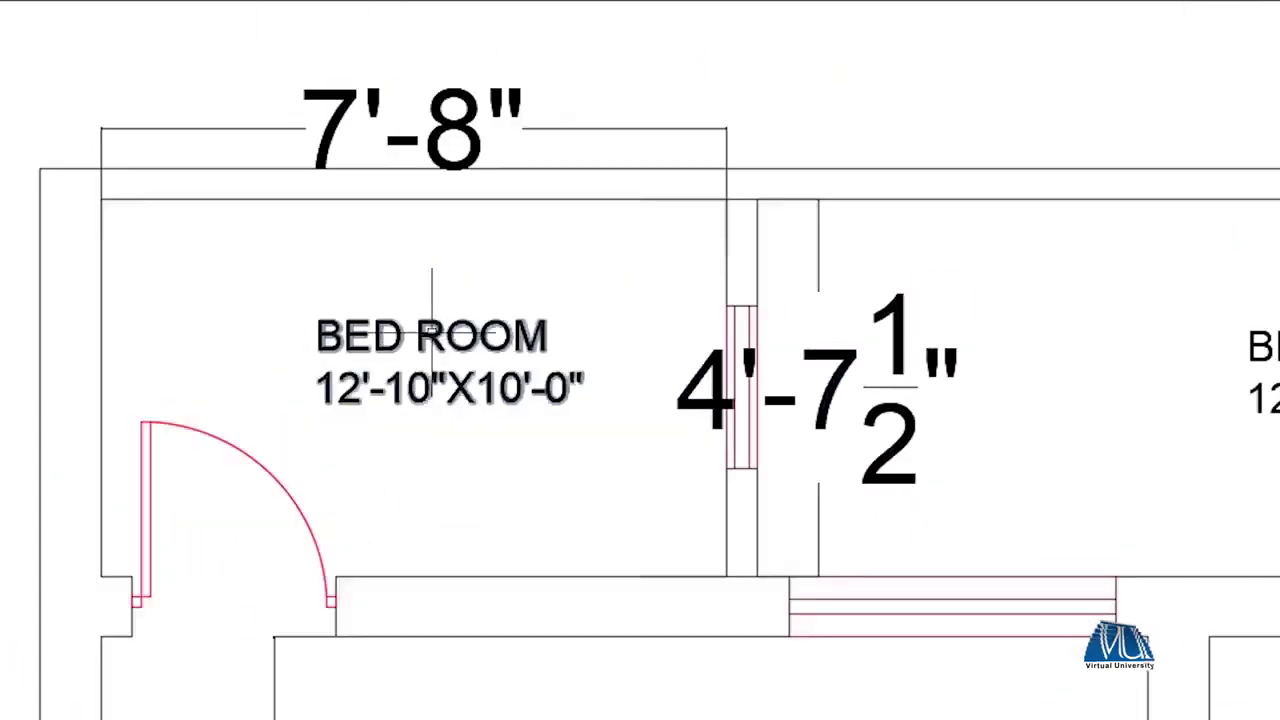
{"action": "double_click", "coordinate": [554, 336]}
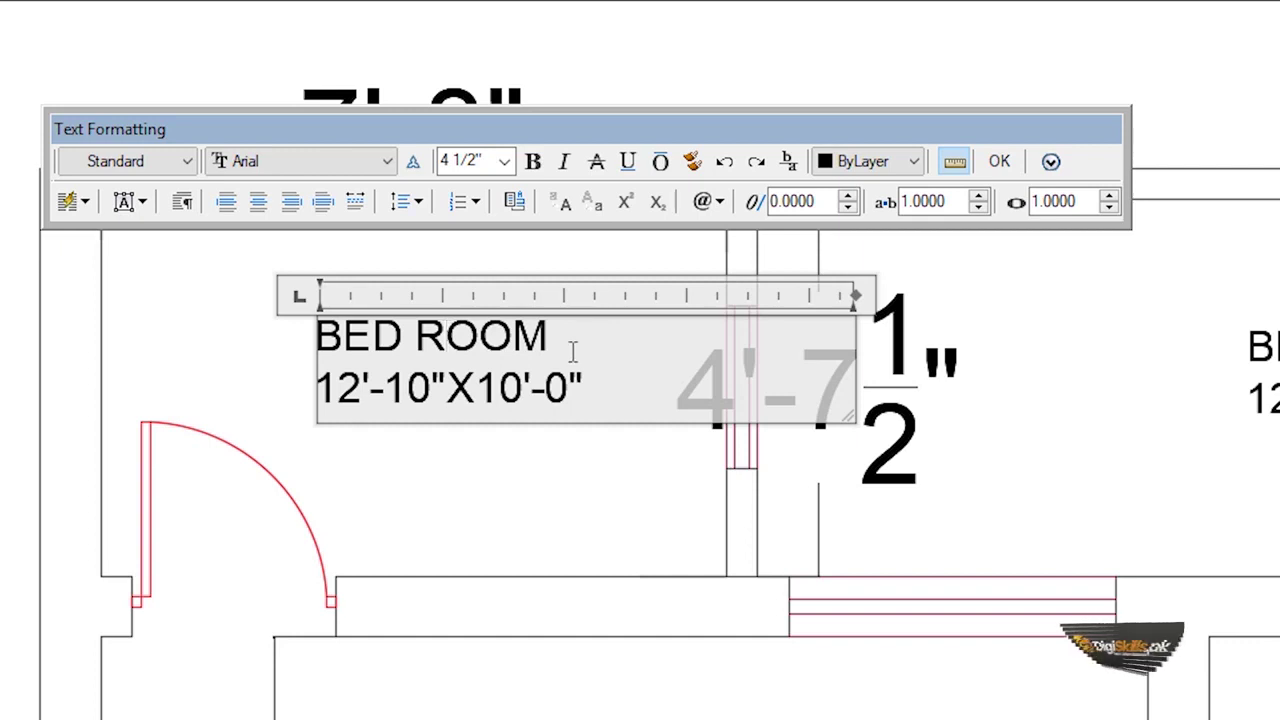
{"action": "left_click_drag", "start_coordinate": [573, 350], "coordinate": [380, 340]}
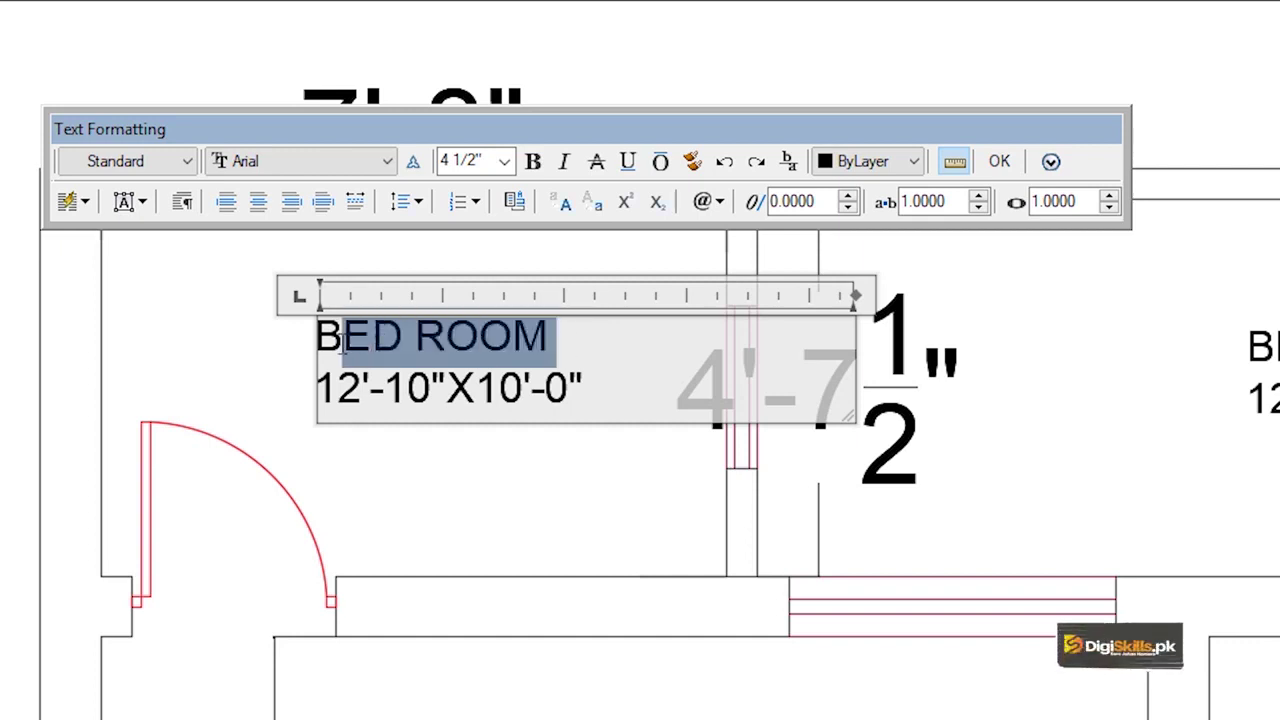
{"action": "key", "text": "Delete"}
{"action": "type", "text": "BATH ROOM"}
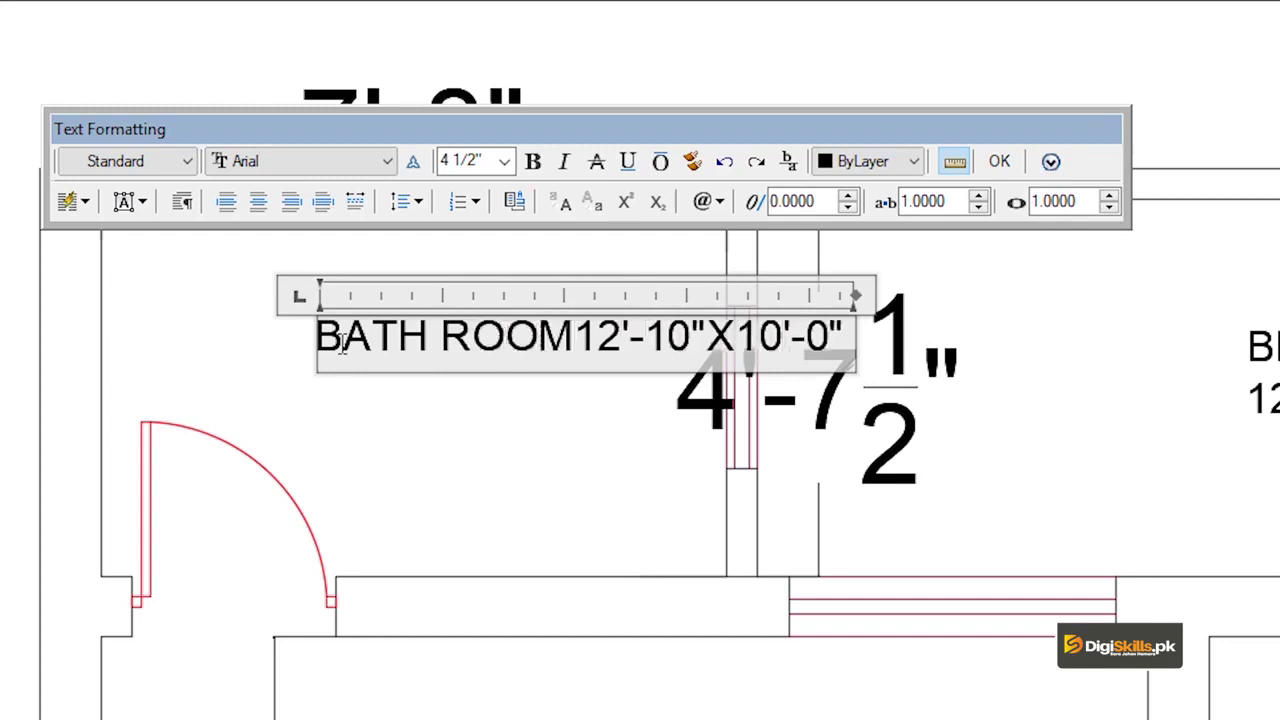
{"action": "key", "text": "Return"}
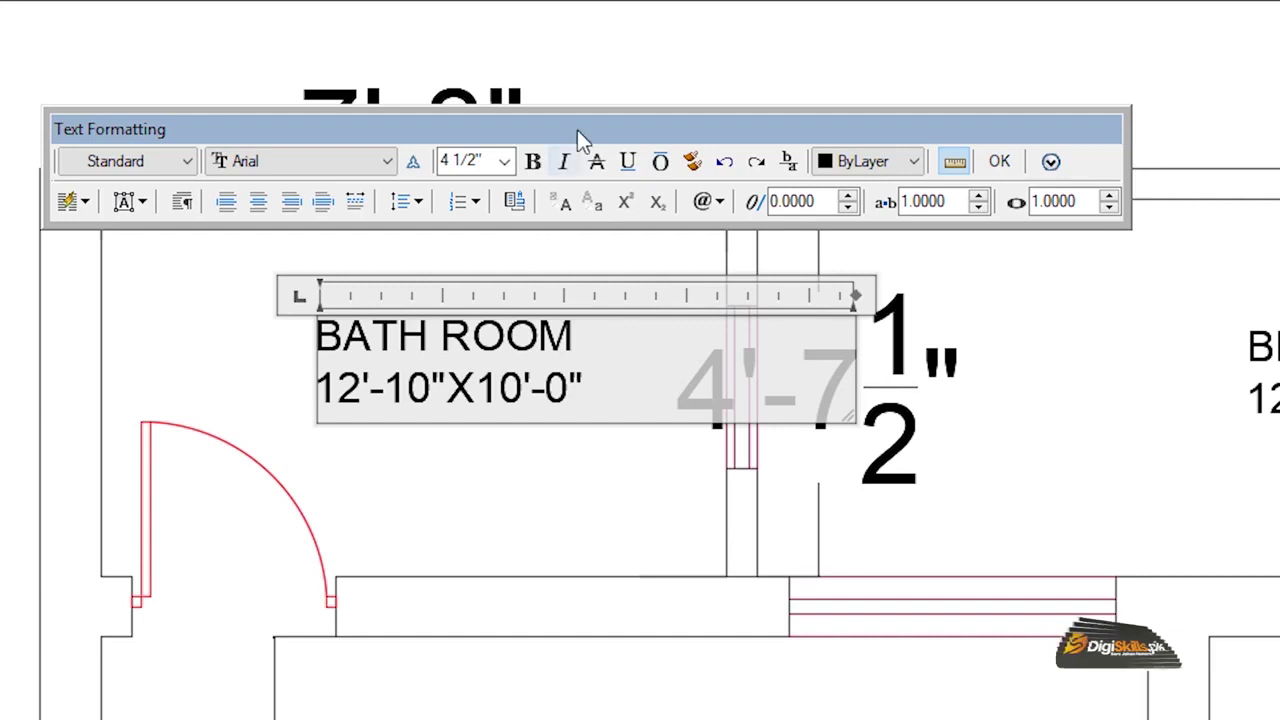
{"action": "left_click_drag", "start_coordinate": [579, 129], "coordinate": [0, 206]}
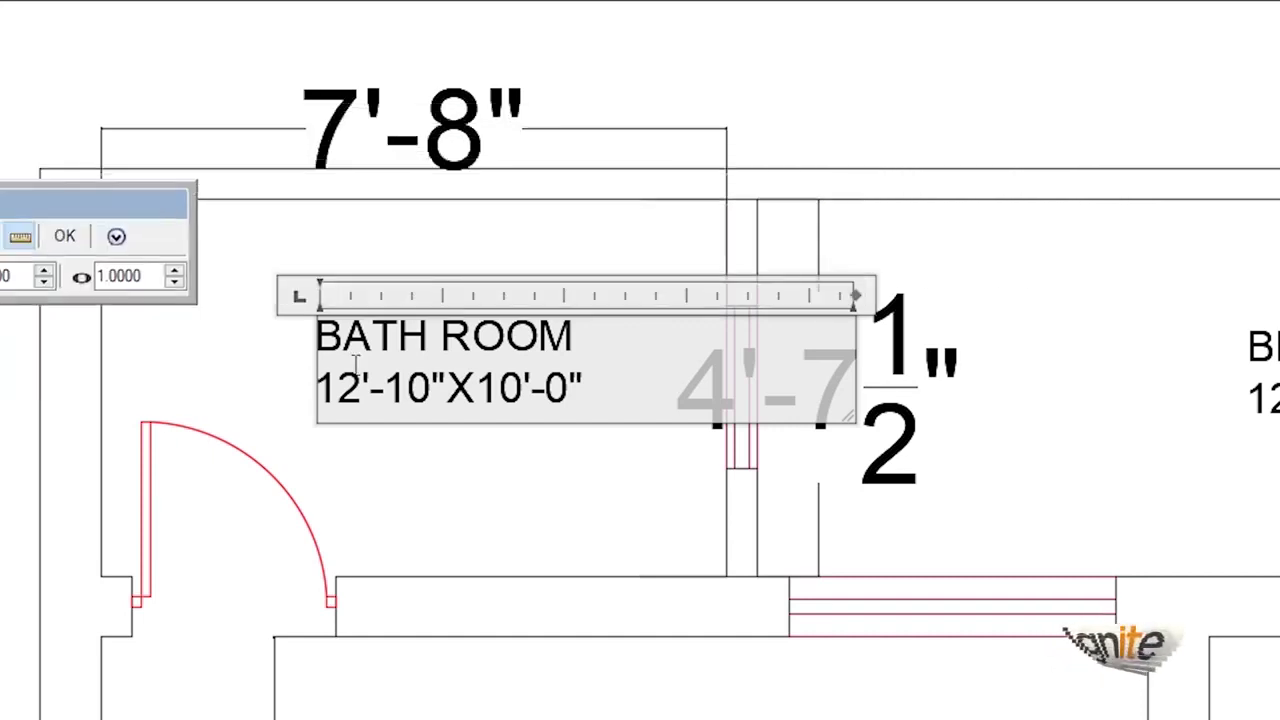
{"action": "left_click_drag", "start_coordinate": [359, 388], "coordinate": [314, 388]}
{"action": "type", "text": "7'-"}
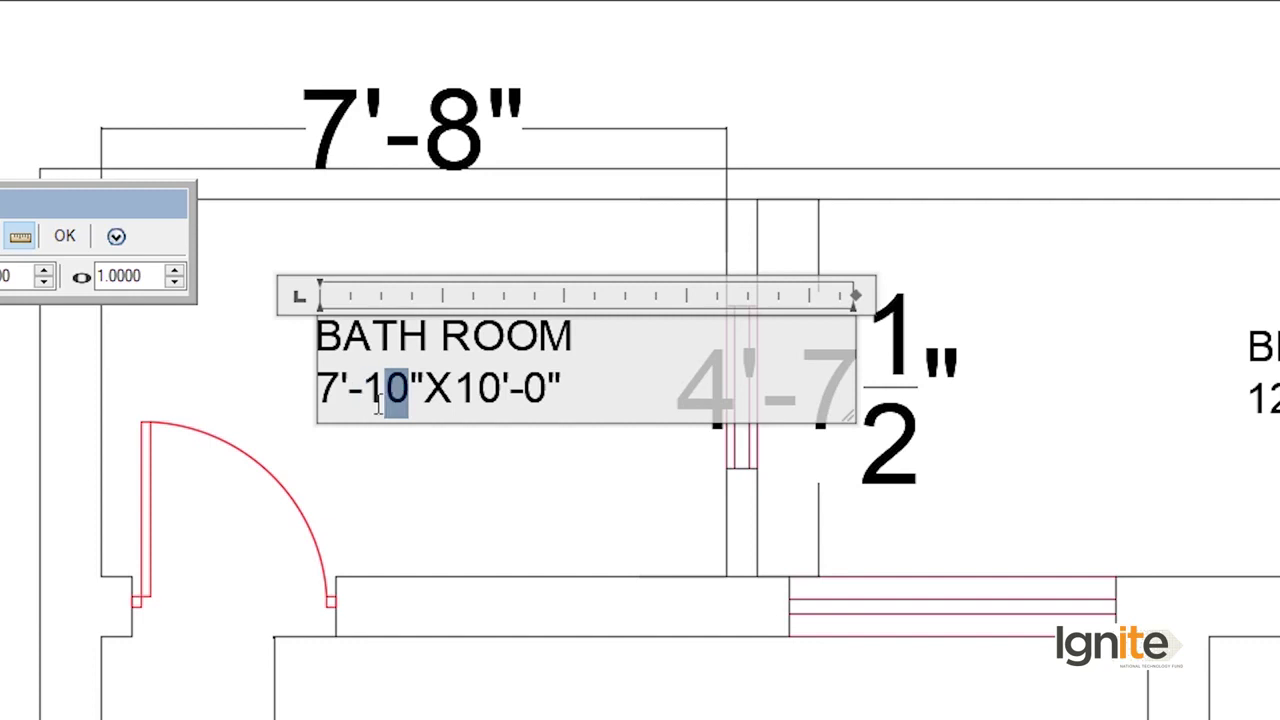
{"action": "type", "text": "8\"X"}
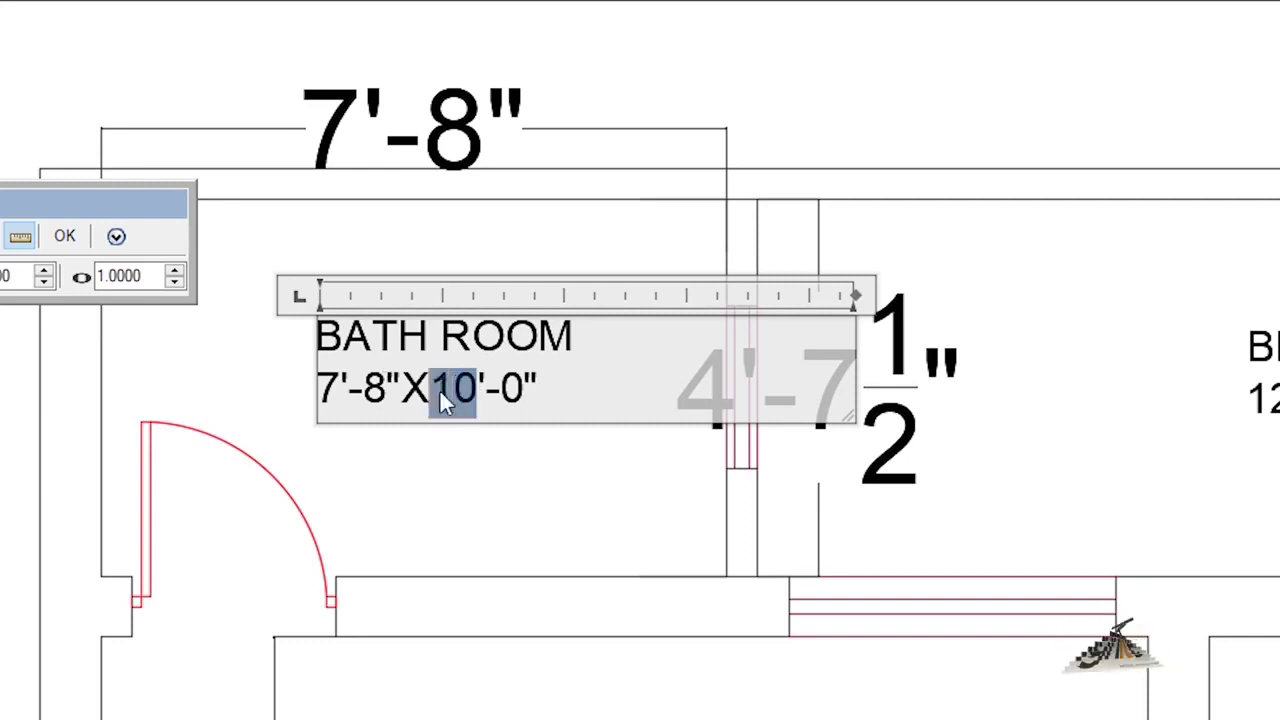
{"action": "type", "text": "4"}
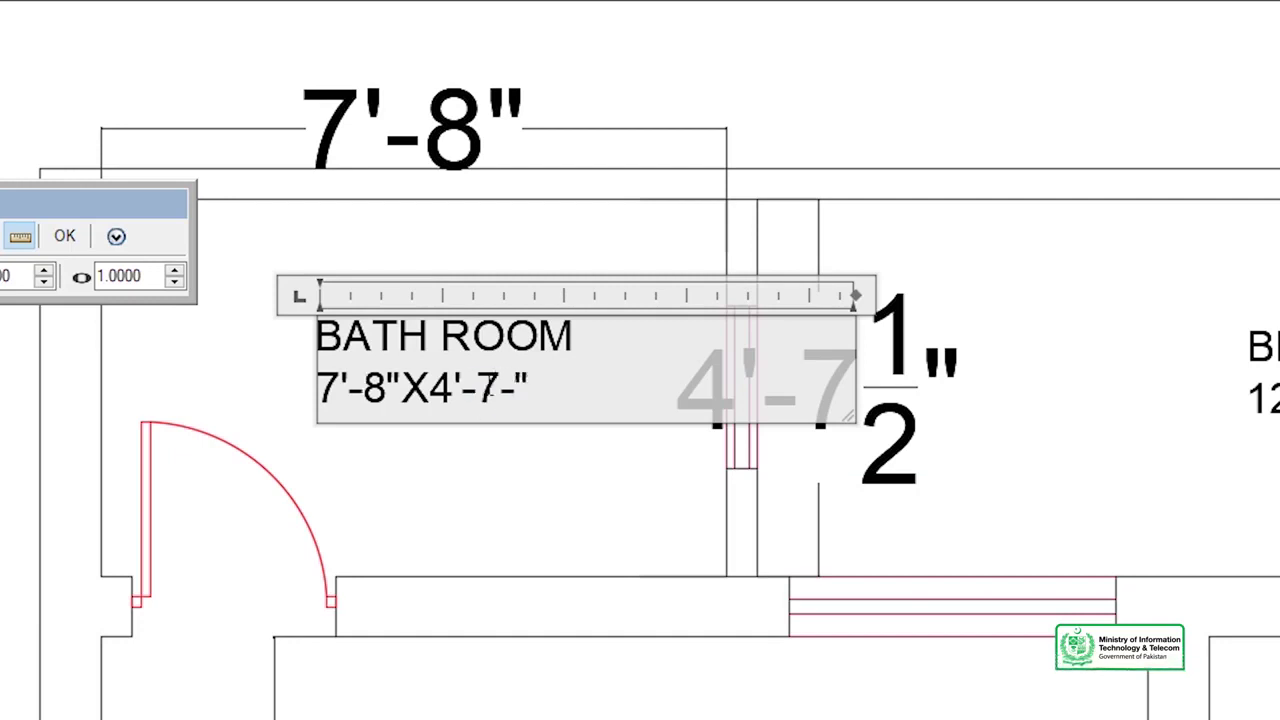
{"action": "type", "text": "/"}
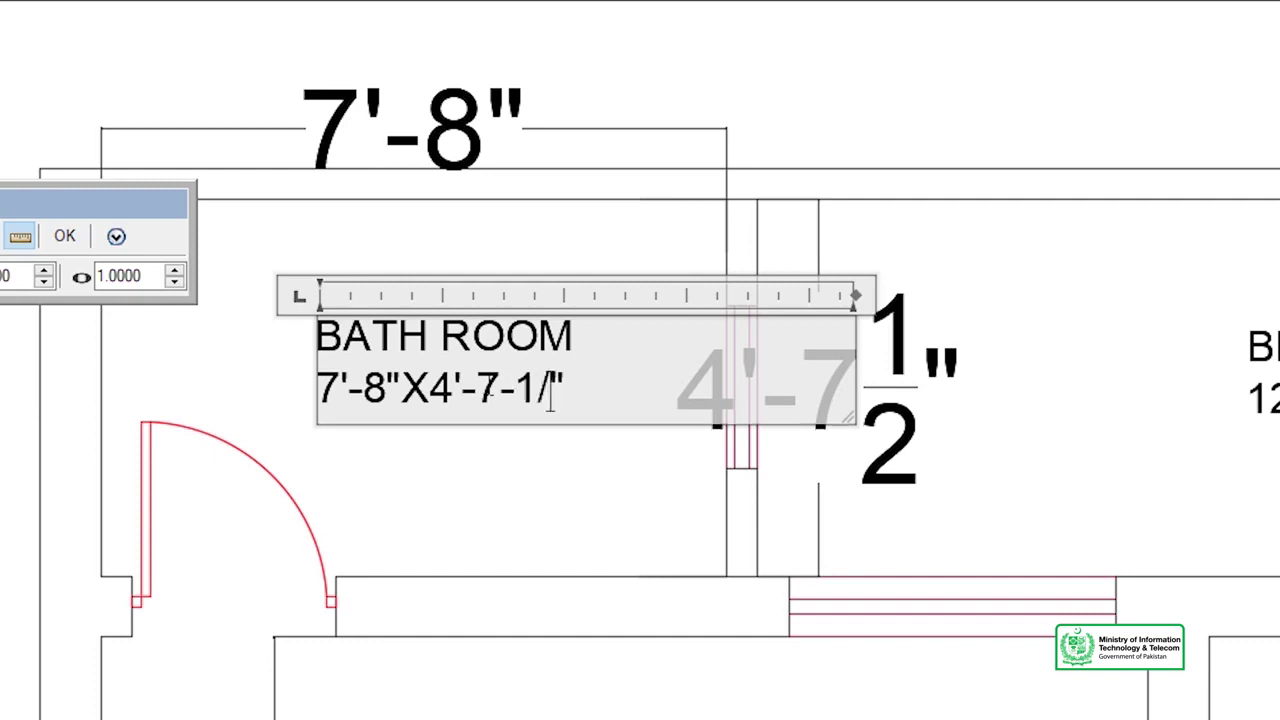
{"action": "type", "text": "2"}
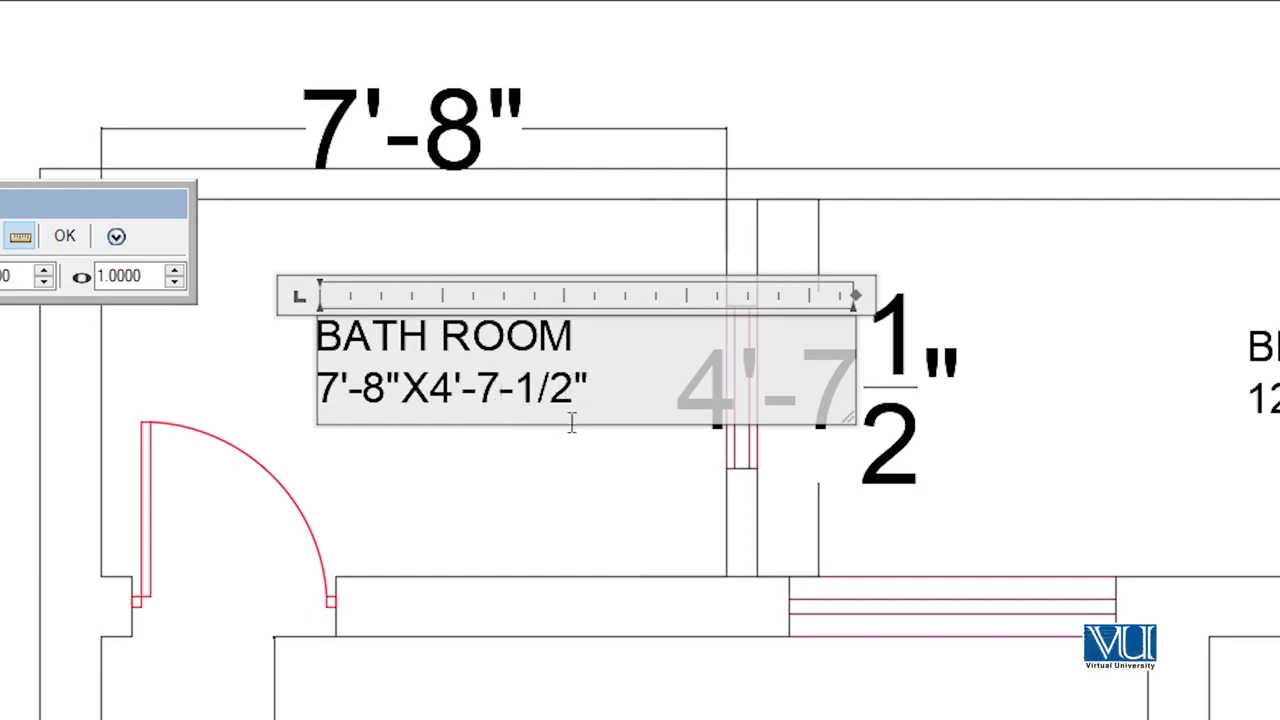
{"action": "left_click", "coordinate": [492, 478]}
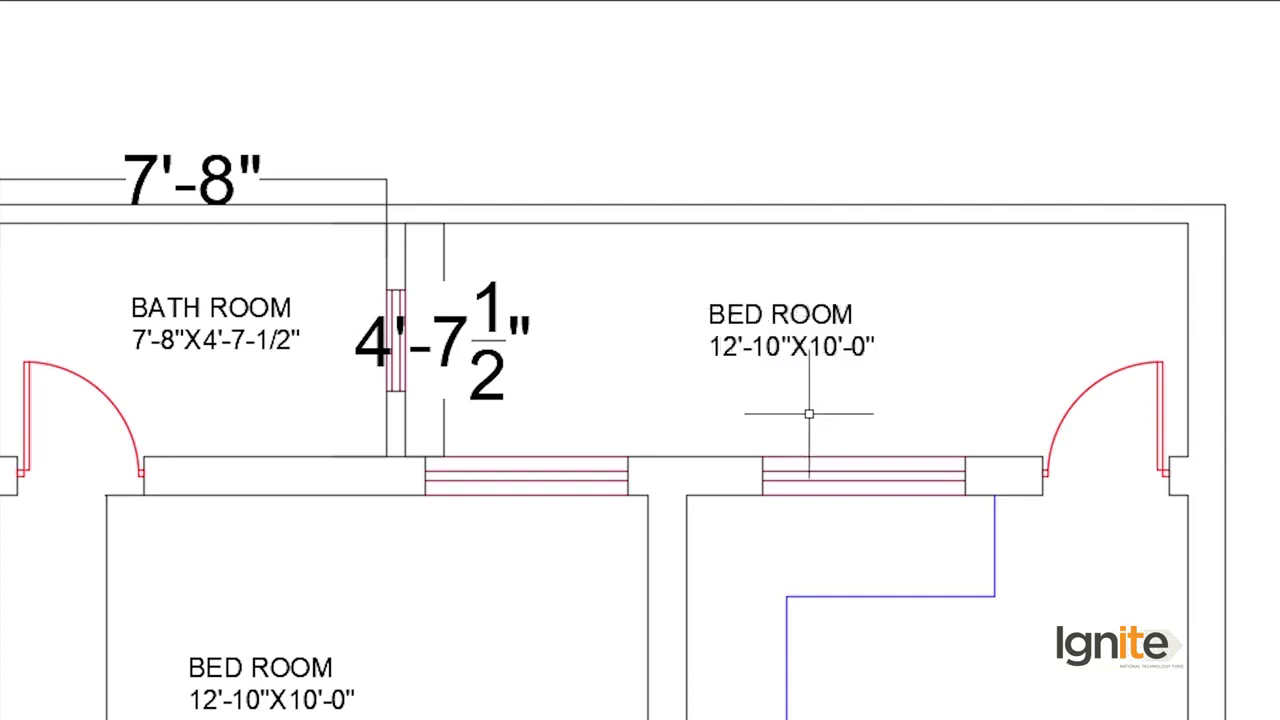
Step: Turn the top-right label into a one-line REAR PASSAGE 5'-0" WIDE
{"action": "double_click", "coordinate": [780, 316]}
{"action": "left_click_drag", "start_coordinate": [855, 315], "coordinate": [722, 316]}
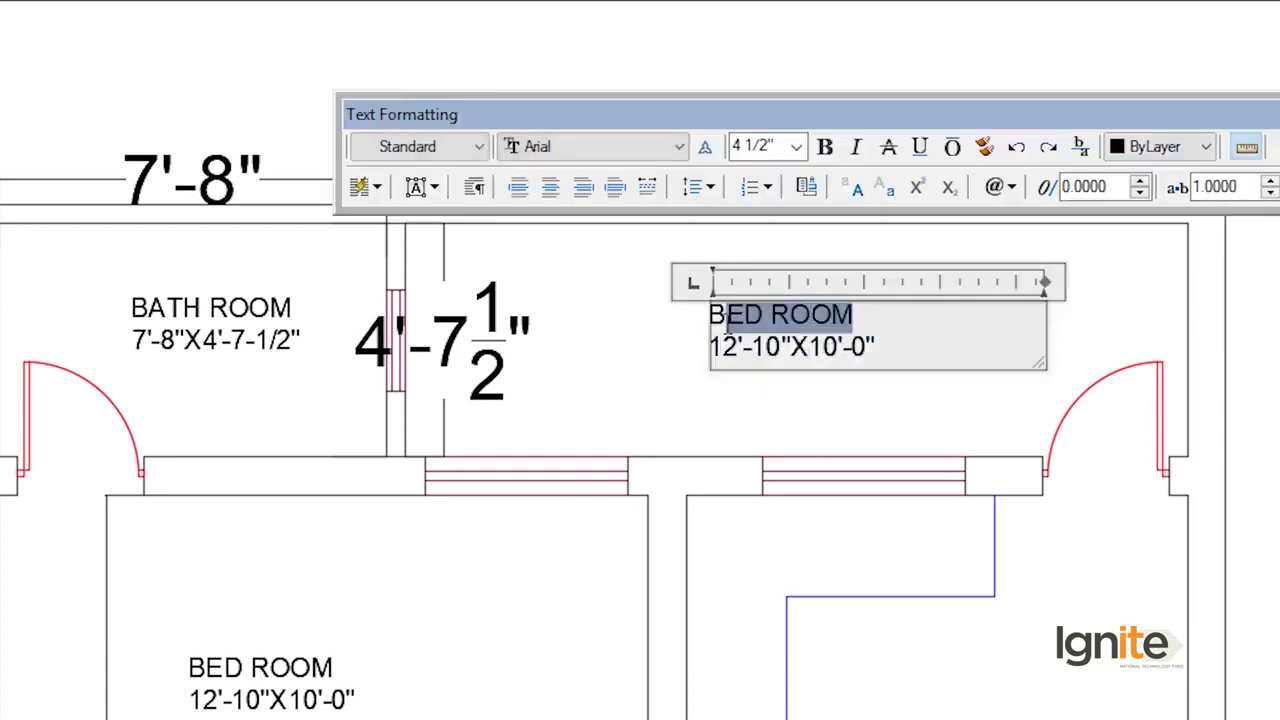
{"action": "type", "text": "REAR P"}
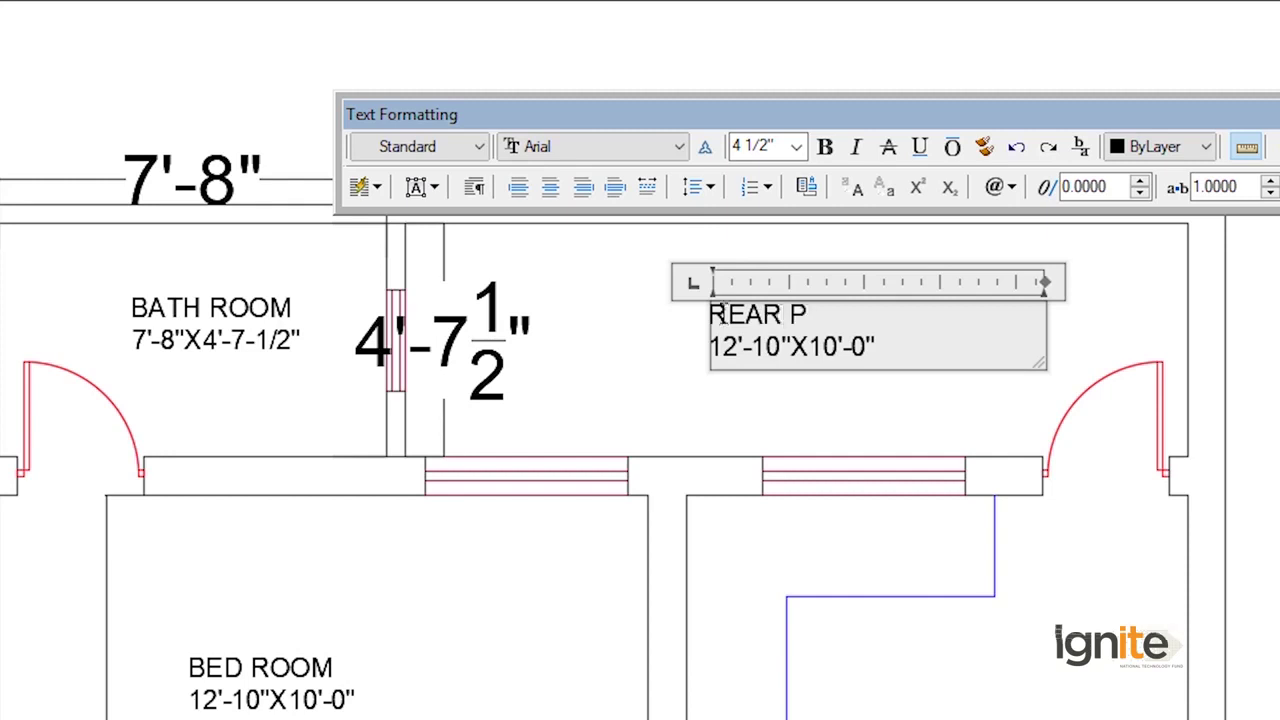
{"action": "type", "text": "ASSAGE"}
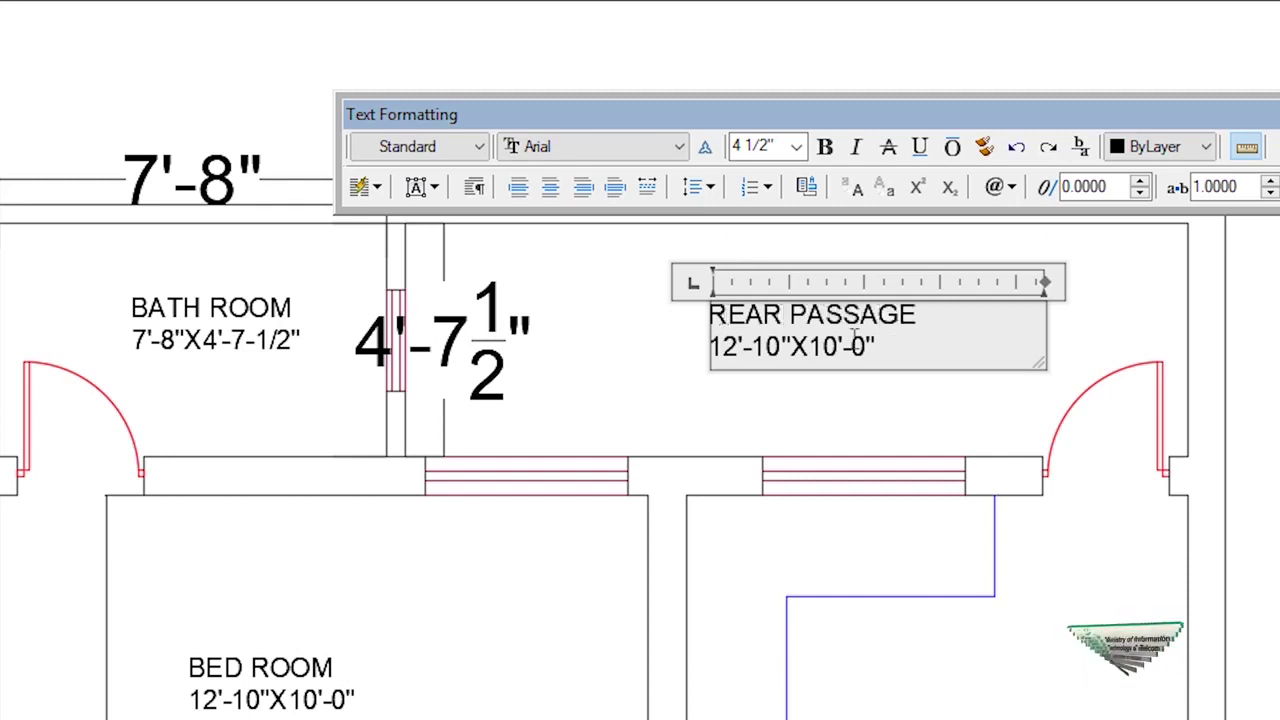
{"action": "left_click_drag", "start_coordinate": [877, 346], "coordinate": [712, 346]}
{"action": "type", "text": "1"}
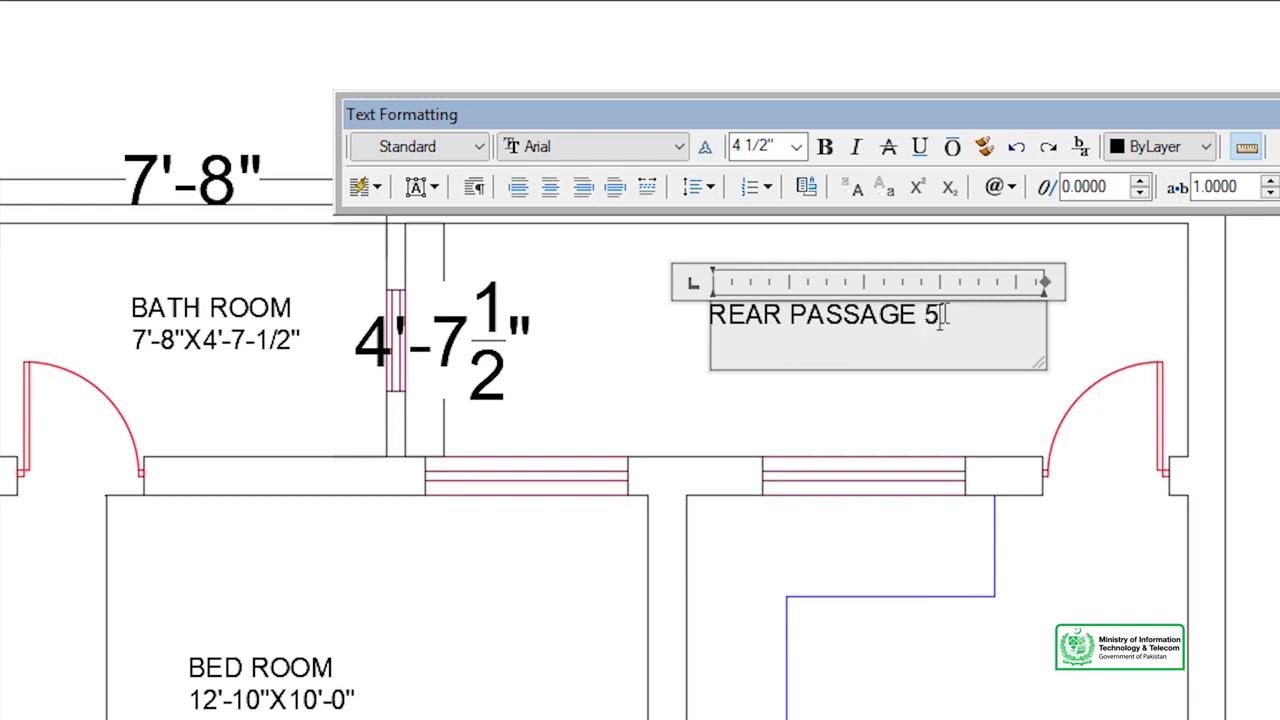
{"action": "type", "text": "'"}
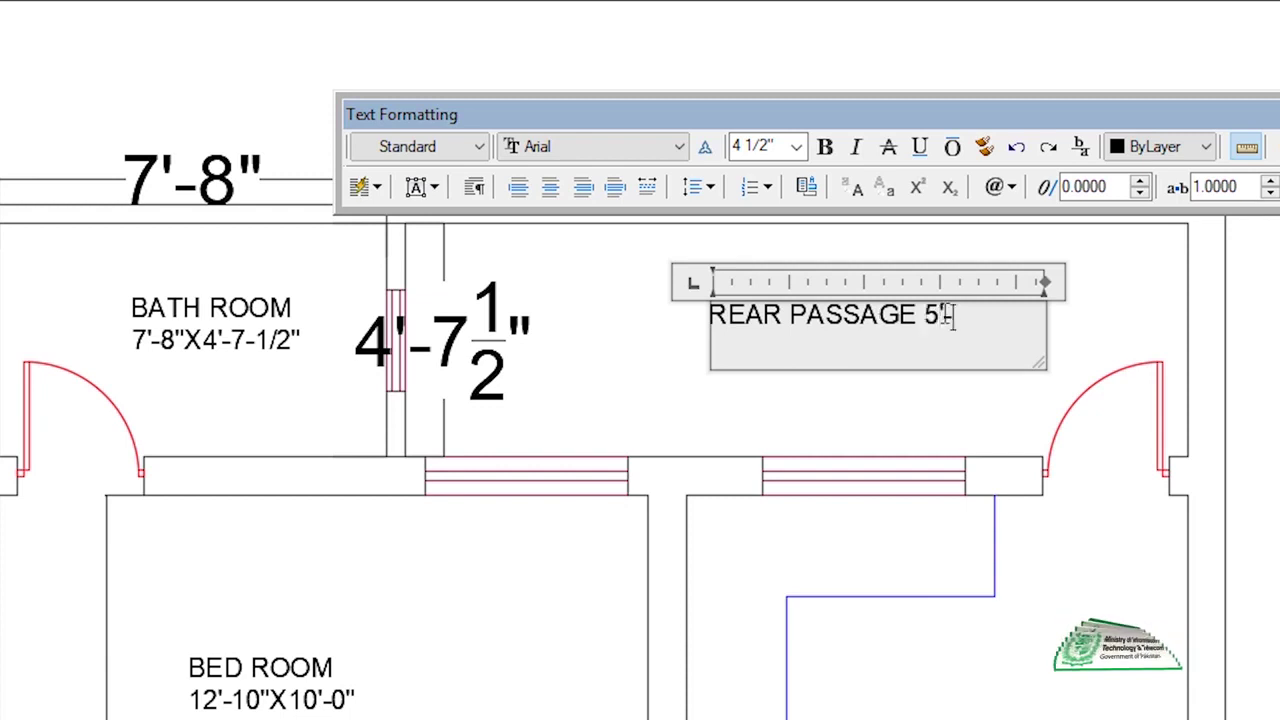
{"action": "type", "text": "-0\" W"}
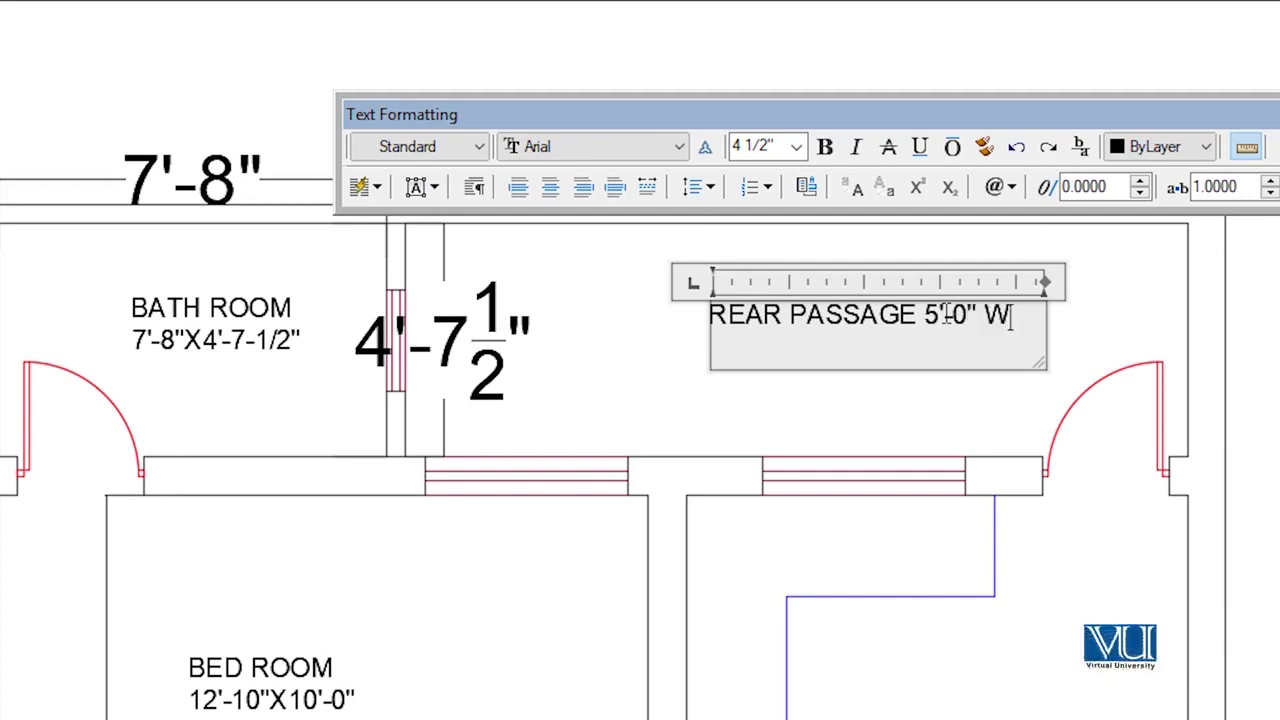
{"action": "type", "text": "IDE"}
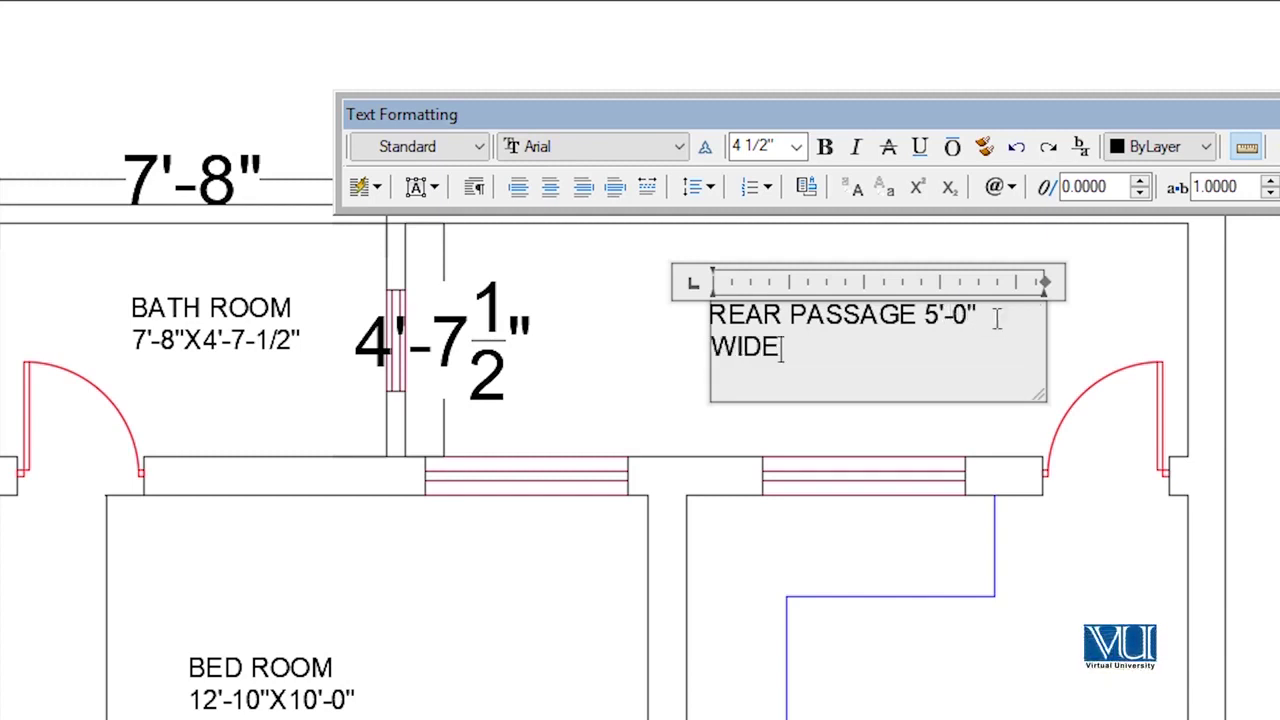
{"action": "left_click_drag", "start_coordinate": [1044, 282], "coordinate": [1102, 282]}
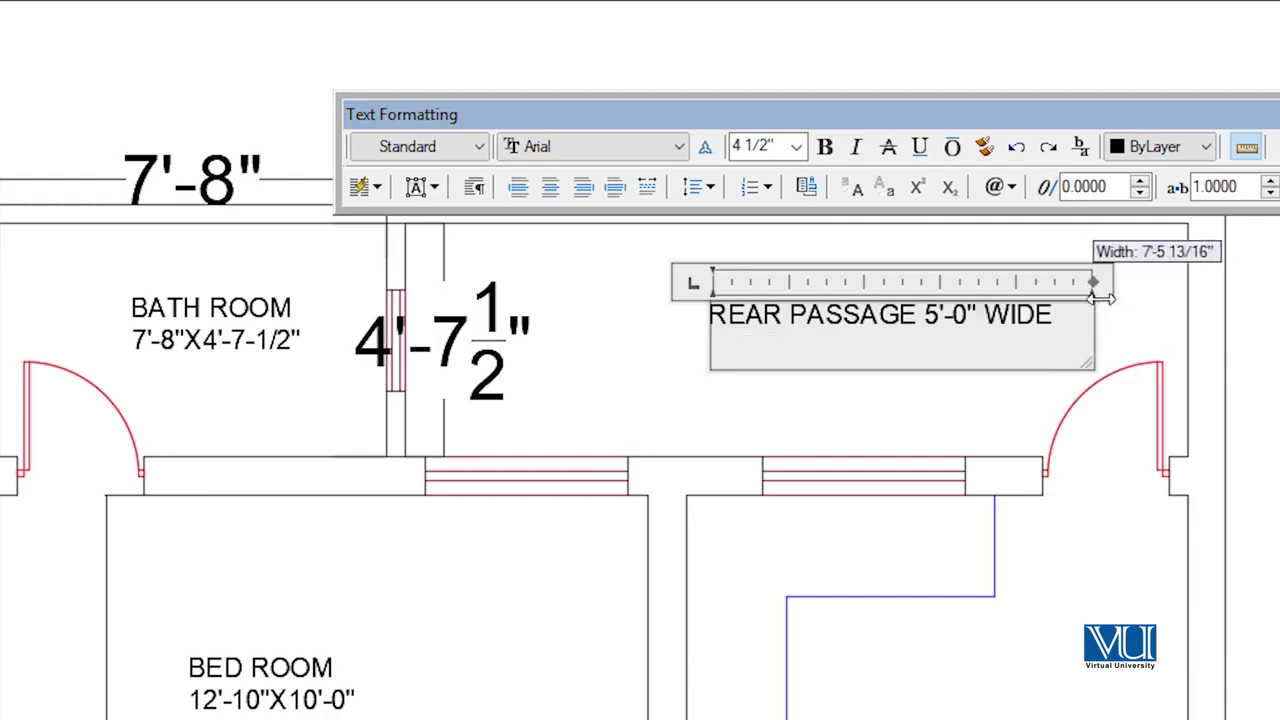
{"action": "left_click", "coordinate": [1238, 625]}
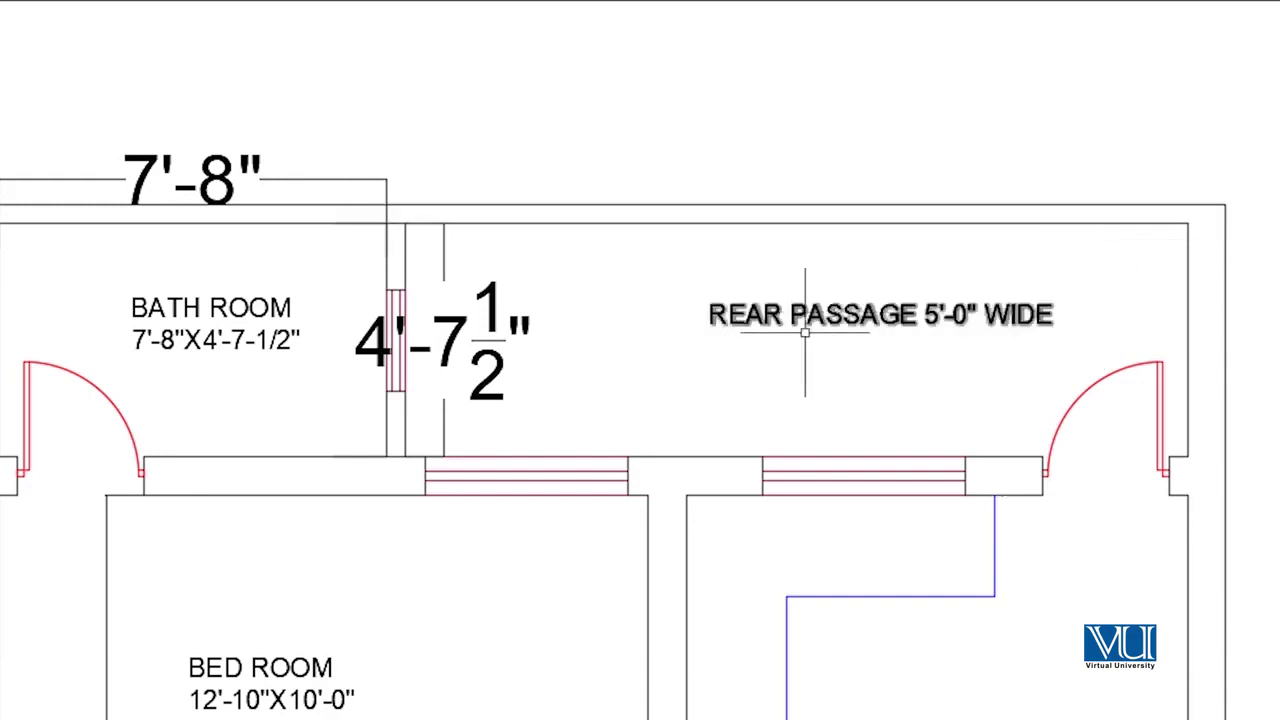
Step: Erase the old 7'-8", 4'-7 1/2", 10' and 12'-10" bath room dimensions
{"action": "left_click", "coordinate": [177, 180]}
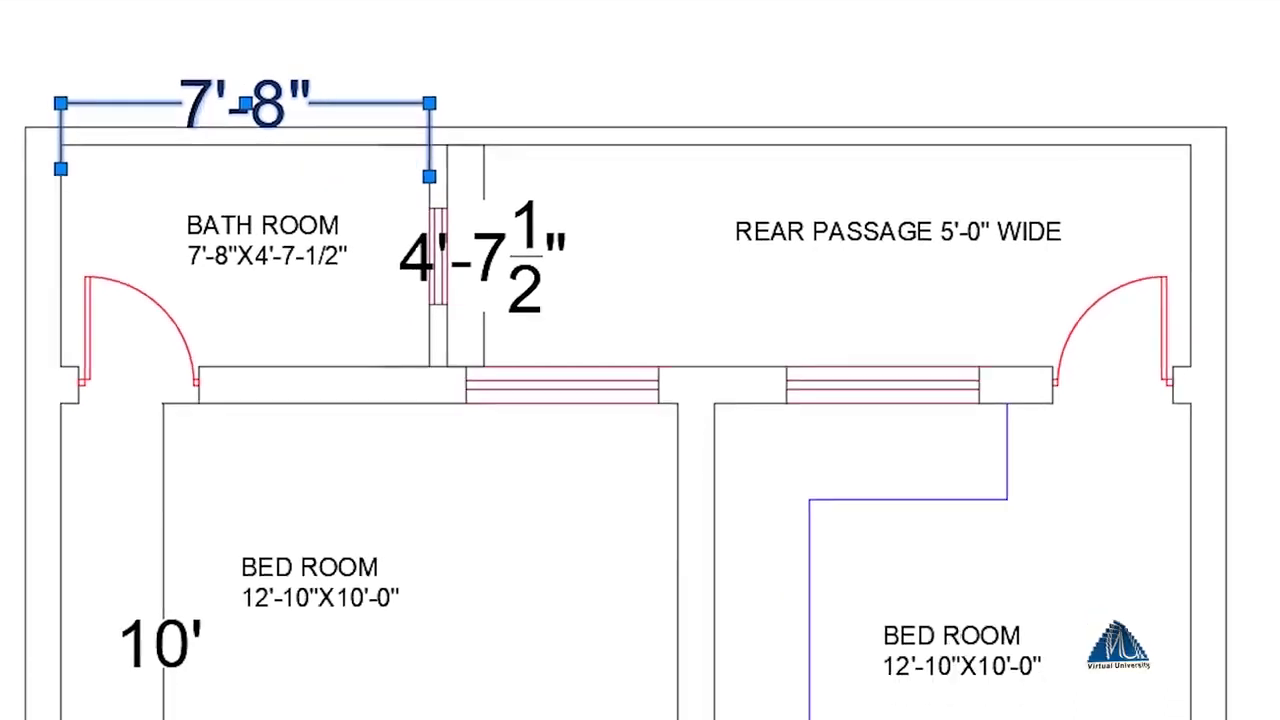
{"action": "left_click", "coordinate": [568, 163]}
{"action": "key", "text": "Delete"}
{"action": "middle_click_drag", "start_coordinate": [357, 526], "coordinate": [357, 343]}
{"action": "left_click", "coordinate": [219, 343]}
{"action": "key", "text": "Delete"}
{"action": "left_click", "coordinate": [371, 427]}
{"action": "key", "text": "Delete"}
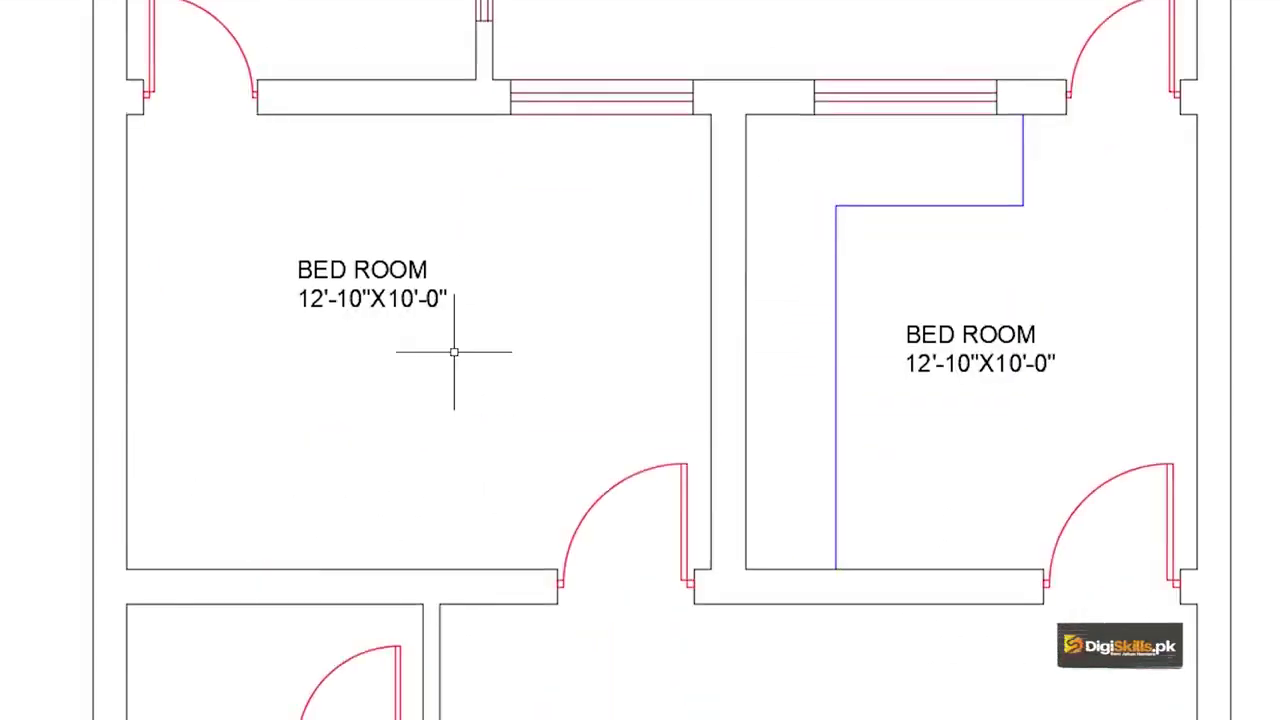
Step: Dimension the right-hand room with a 10' height and a 9'-11" width
{"action": "middle_click_drag", "start_coordinate": [451, 357], "coordinate": [414, 257]}
{"action": "mouse_move", "coordinate": [711, 323]}
{"action": "middle_mouse_down"}
{"action": "mouse_move", "coordinate": [686, 143]}
{"action": "mouse_move", "coordinate": [617, 289]}
{"action": "middle_mouse_up"}
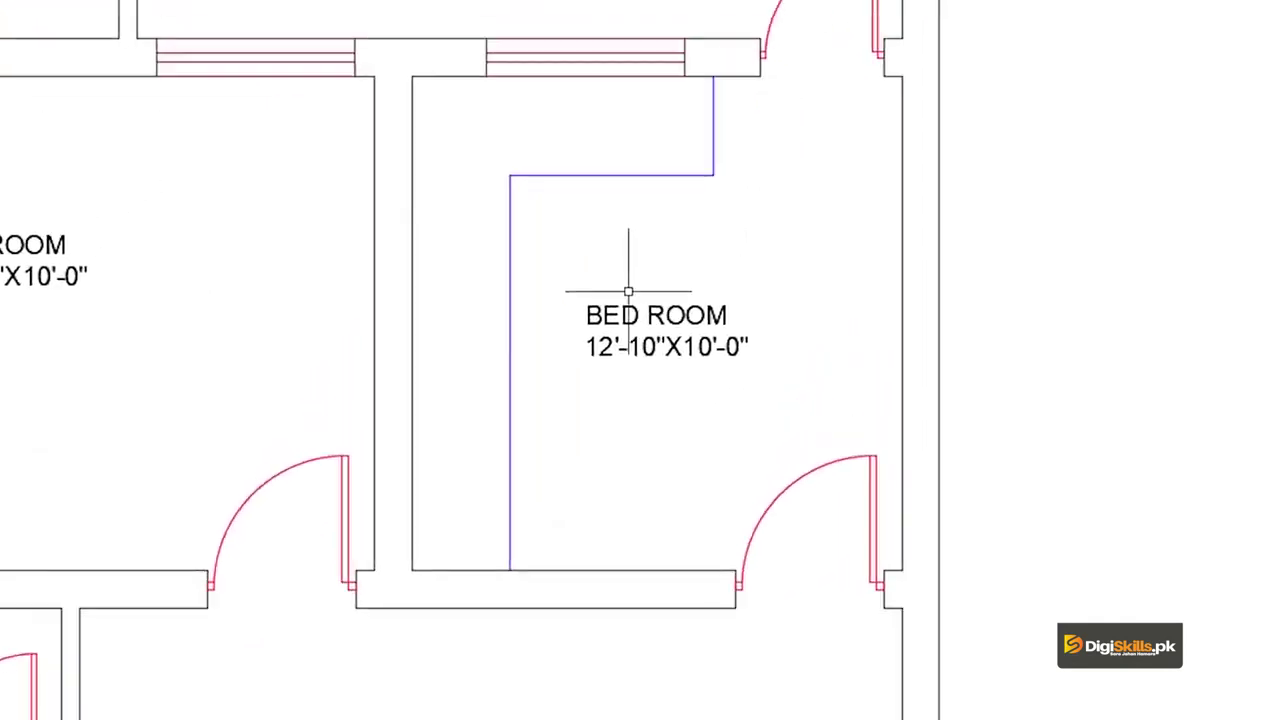
{"action": "scroll", "coordinate": [617, 289], "scroll_direction": "up", "scroll_amount": 1}
{"action": "type", "text": "D"}
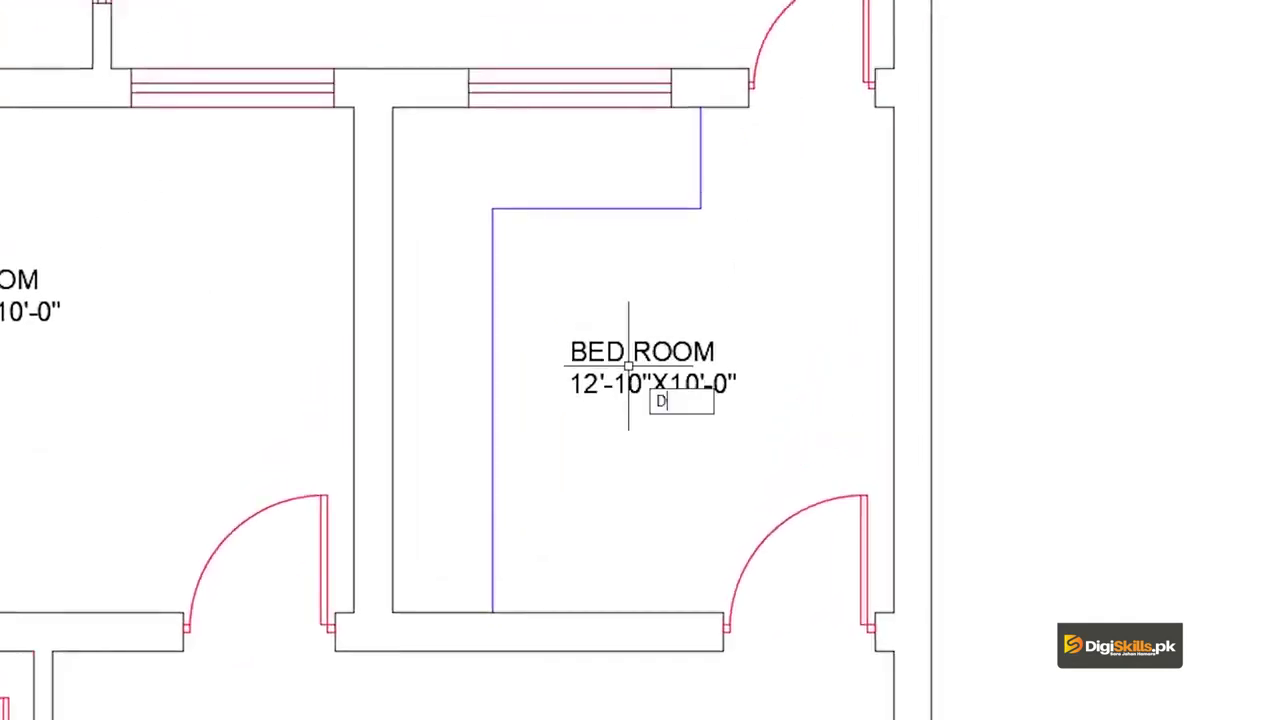
{"action": "type", "text": "LI"}
{"action": "key", "text": "Return"}
{"action": "left_click", "coordinate": [441, 110]}
{"action": "left_click", "coordinate": [425, 610]}
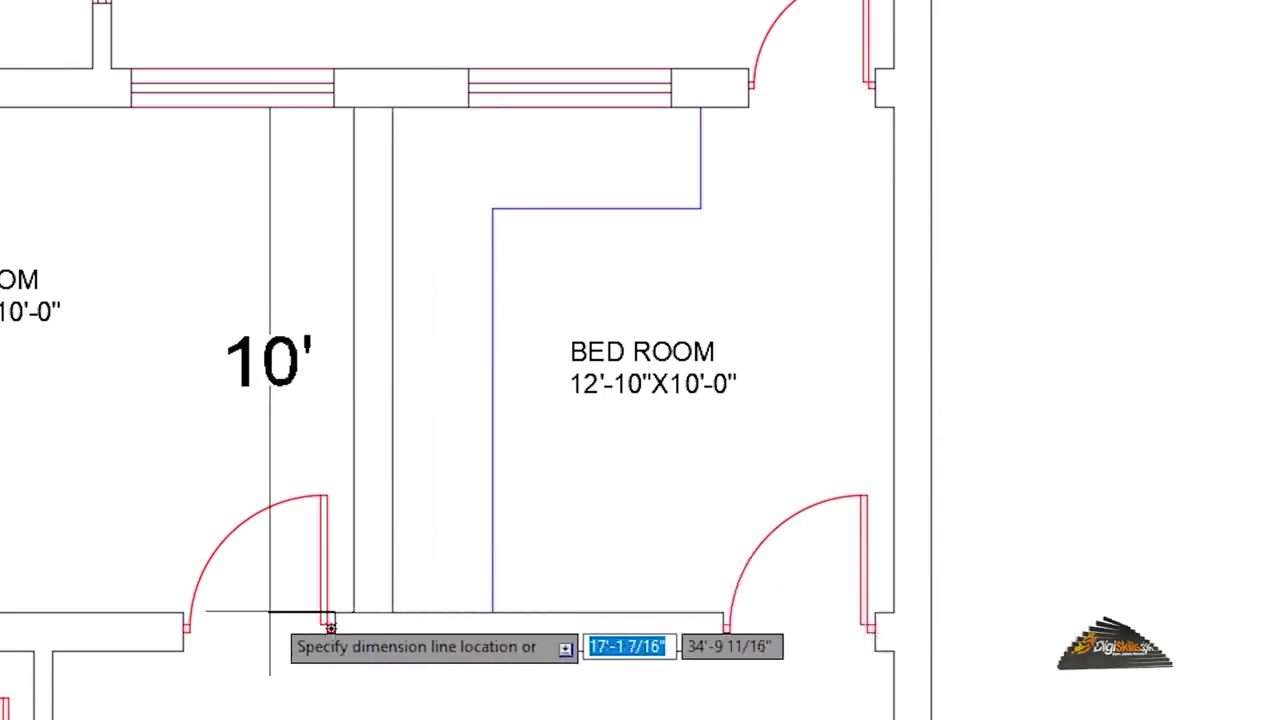
{"action": "left_click", "coordinate": [270, 612]}
{"action": "key", "text": "Return"}
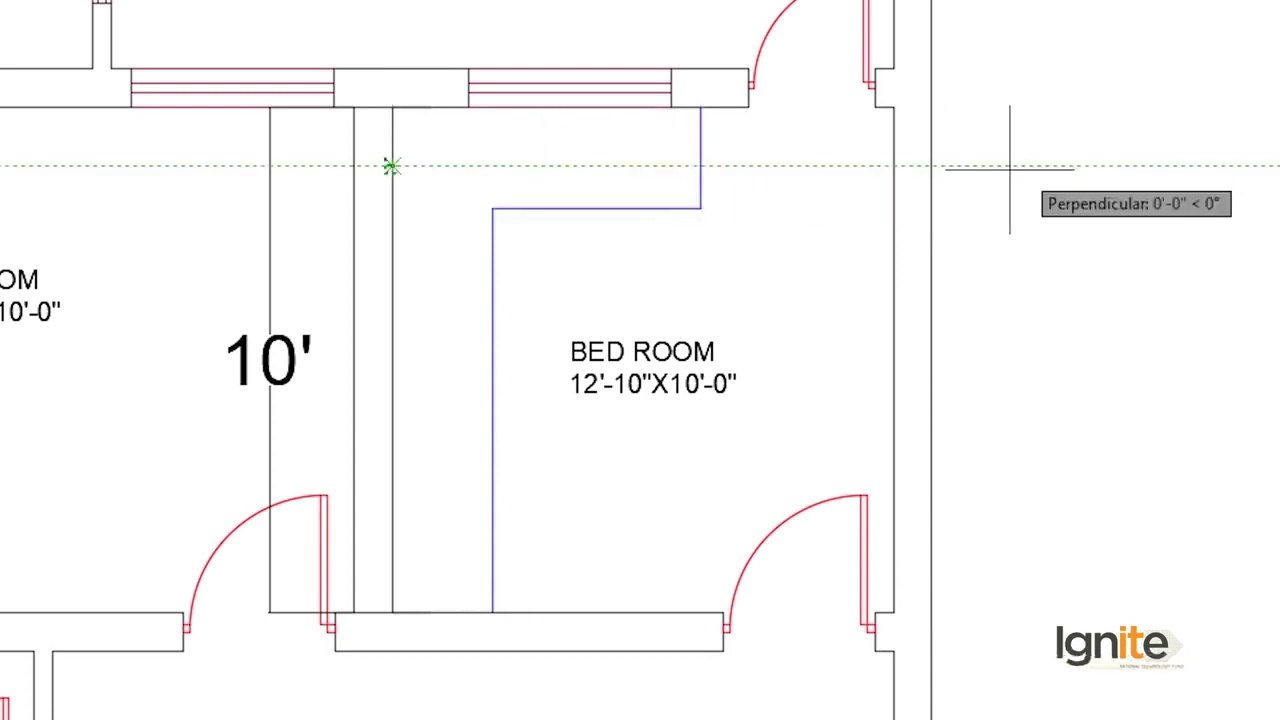
{"action": "left_click", "coordinate": [894, 166]}
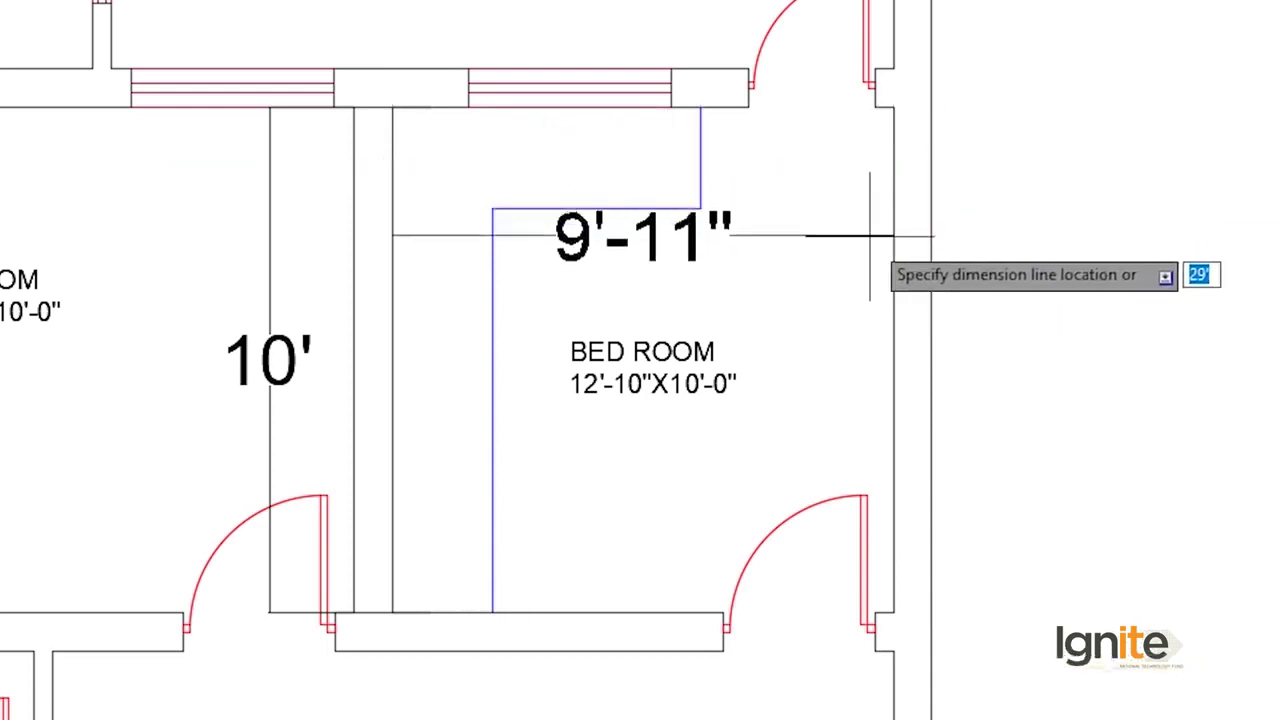
{"action": "left_click", "coordinate": [867, 250]}
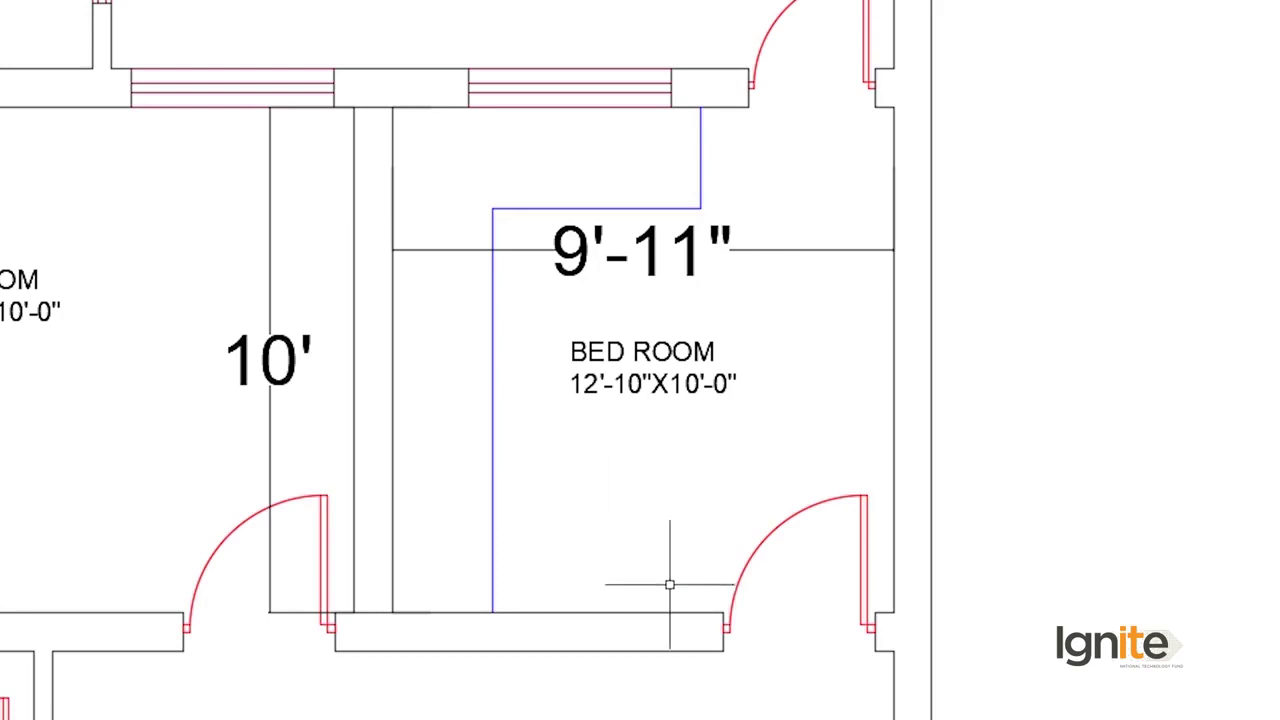
{"action": "double_click", "coordinate": [612, 384]}
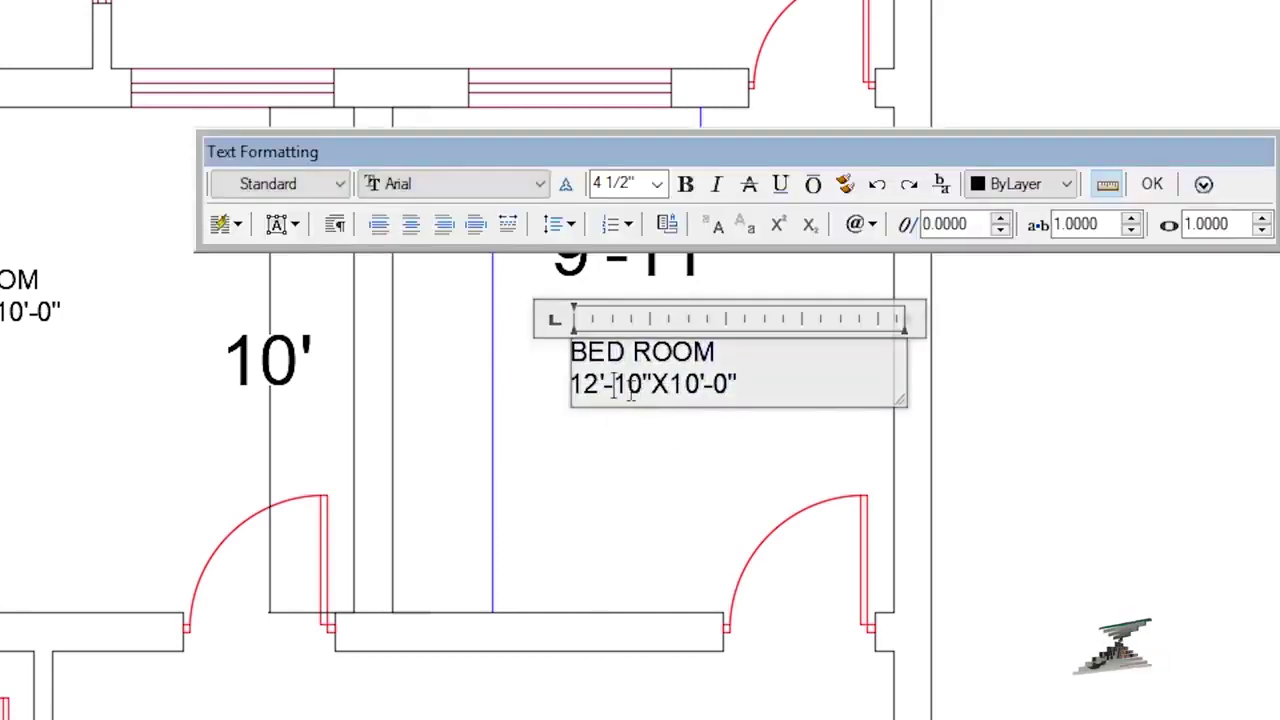
Step: Change the room label to KITCHEN with size 9'-11"X10'-0"
{"action": "left_click_drag", "start_coordinate": [584, 385], "coordinate": [570, 385]}
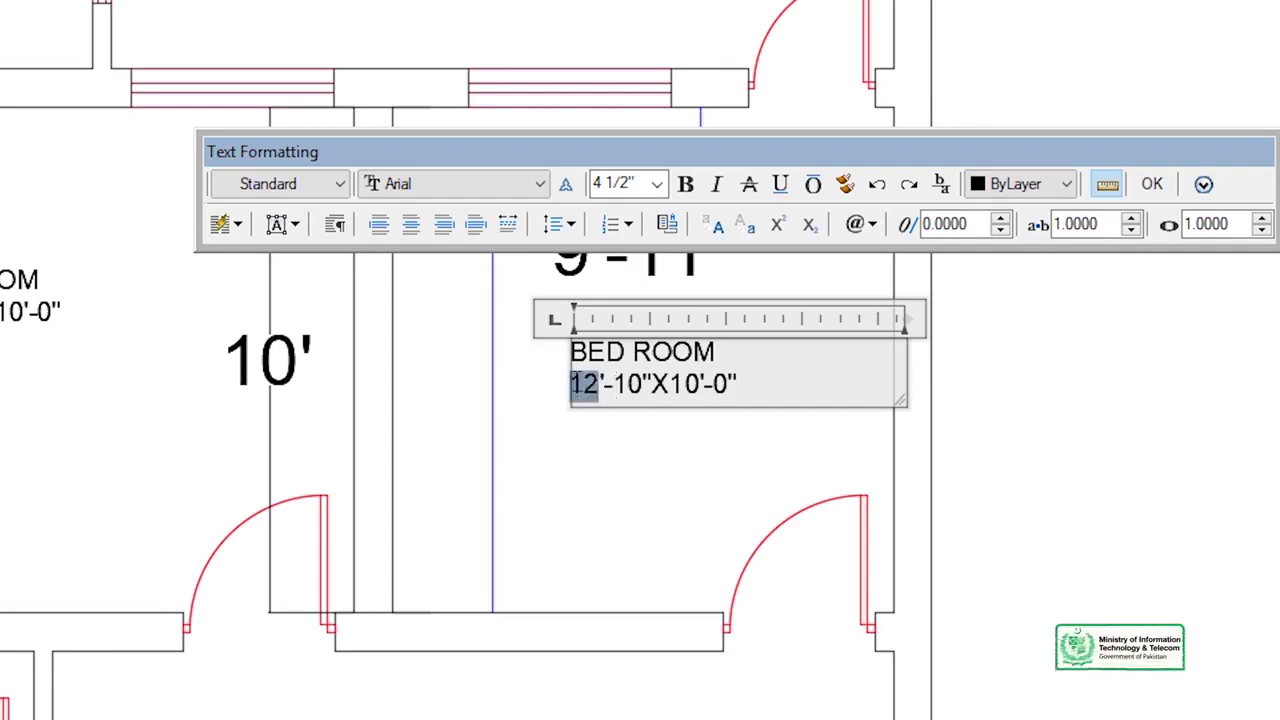
{"action": "type", "text": "9"}
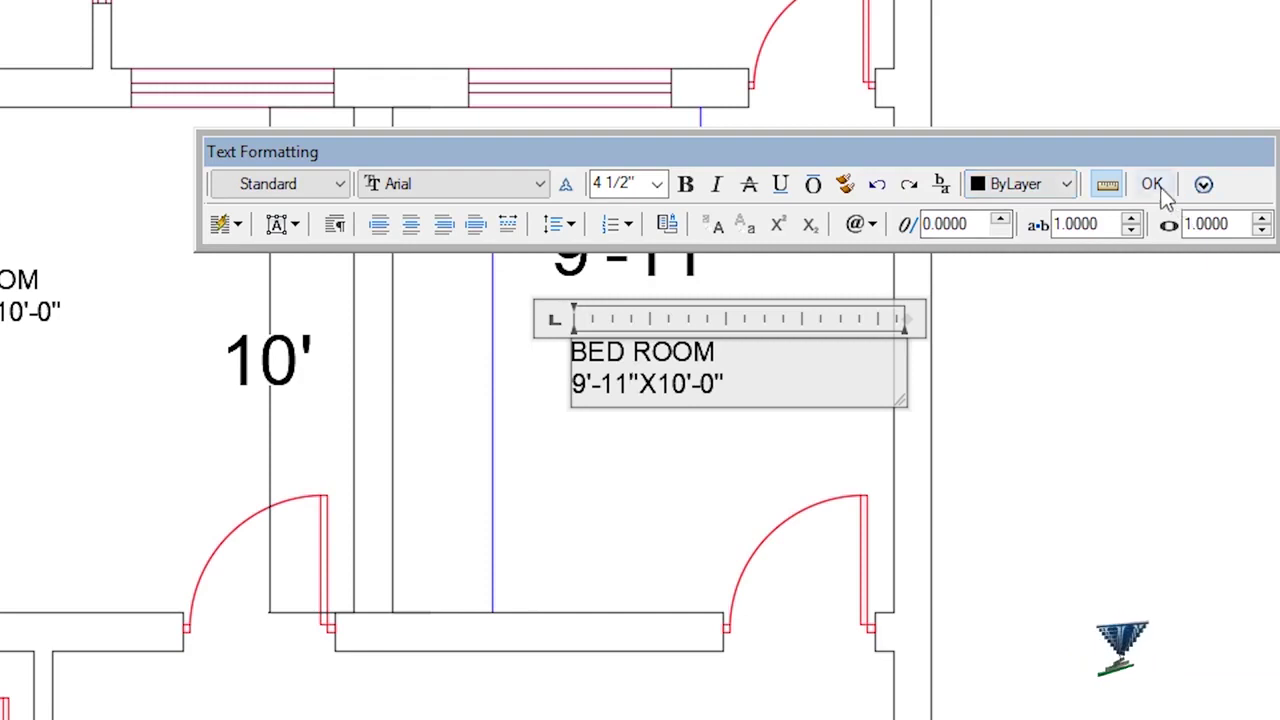
{"action": "left_click_drag", "start_coordinate": [714, 354], "coordinate": [562, 368]}
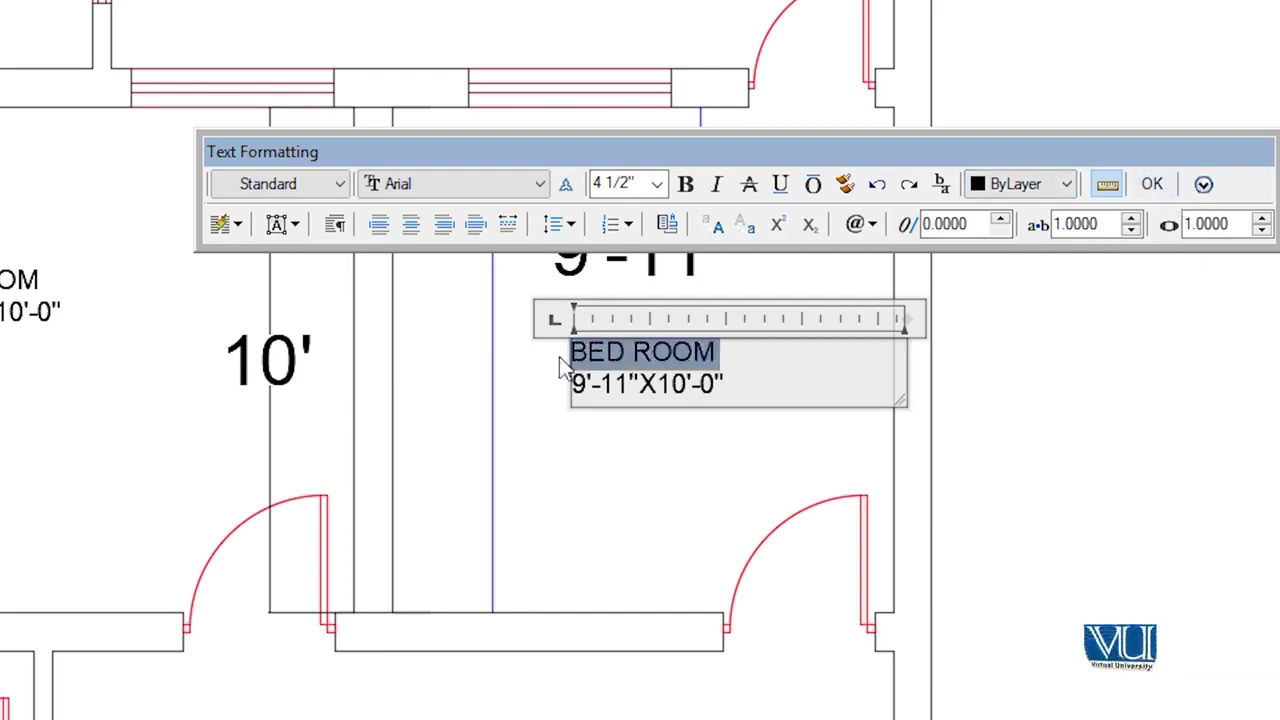
{"action": "type", "text": "KITCHEN"}
{"action": "key", "text": "Return"}
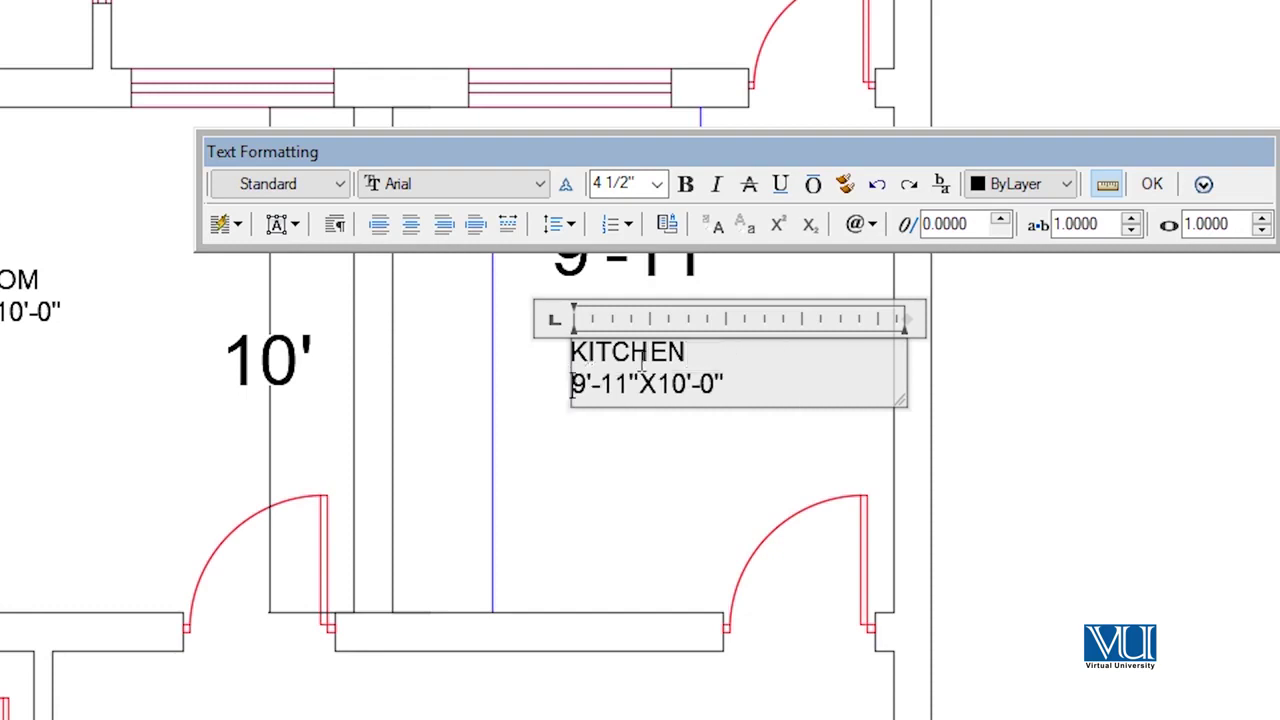
{"action": "left_click", "coordinate": [612, 488]}
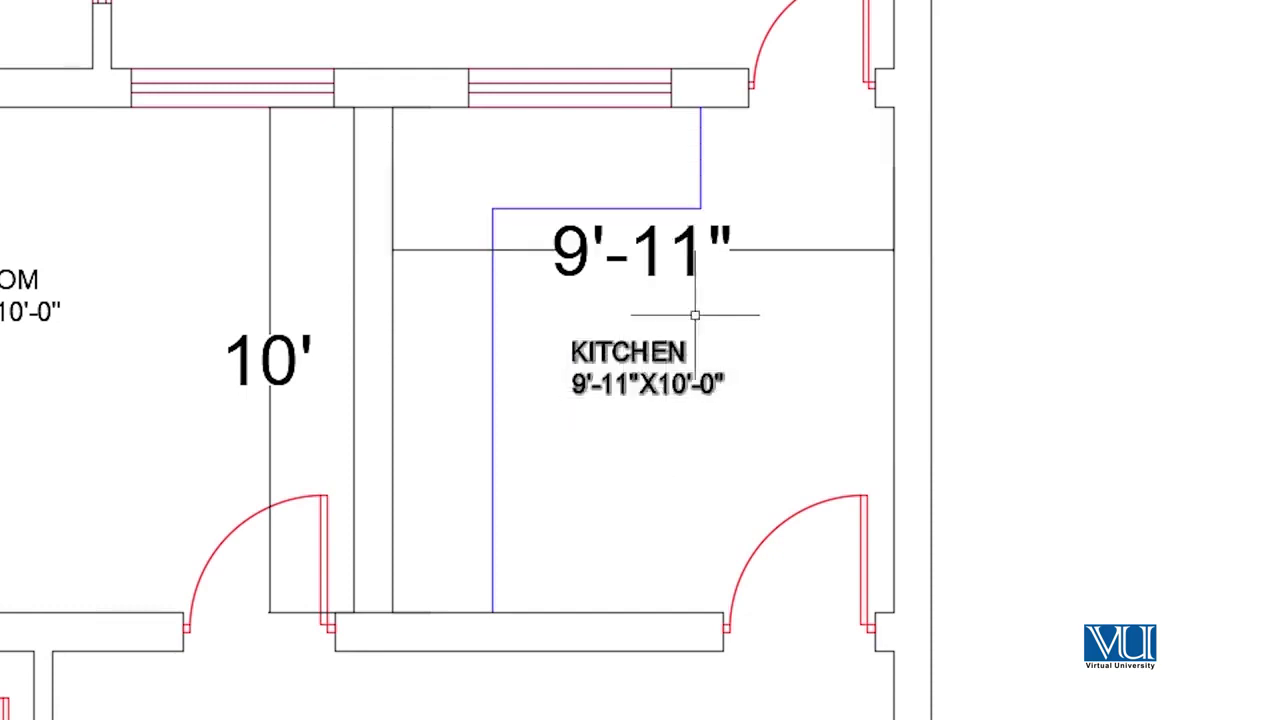
Step: Erase the temporary 9'-11" and 10' dimensions
{"action": "left_click", "coordinate": [567, 255]}
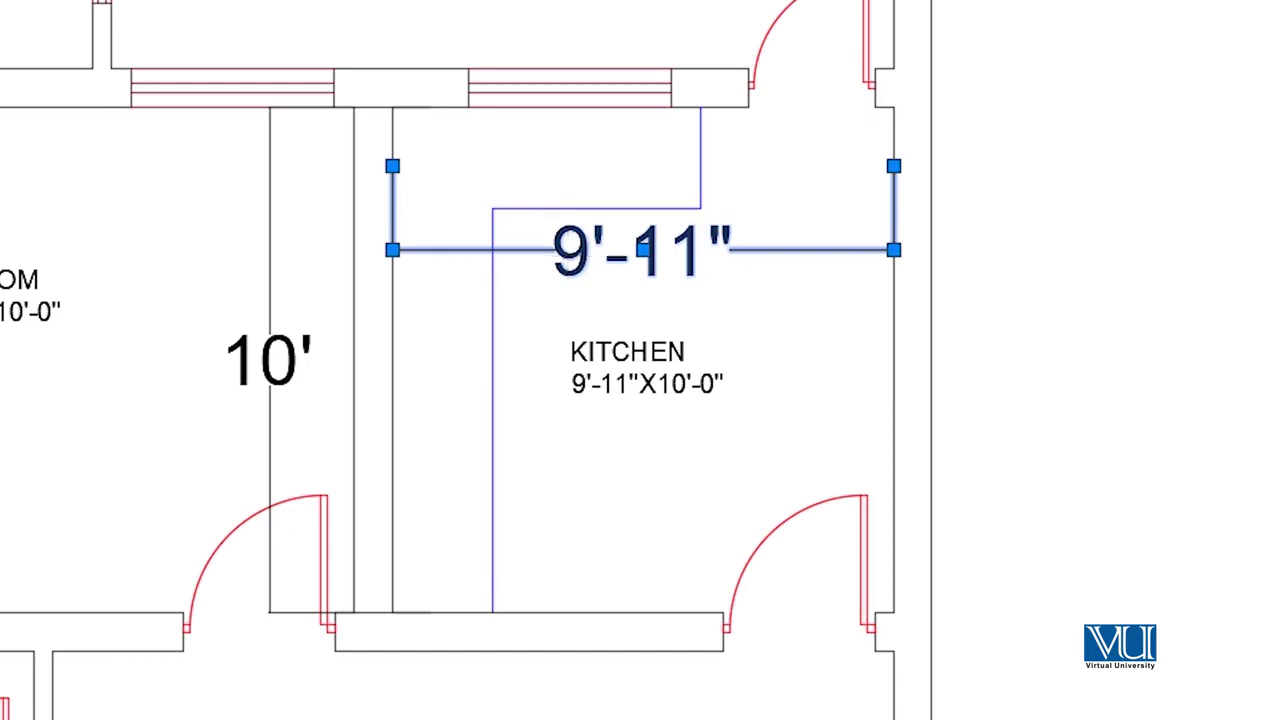
{"action": "key", "text": "Delete"}
{"action": "left_click", "coordinate": [240, 357]}
{"action": "key", "text": "Delete"}
Step: Add a 16'-7 1/2" wall-to-wall width dimension across the lower bed room
{"action": "scroll", "coordinate": [234, 387], "scroll_direction": "down", "scroll_amount": 4}
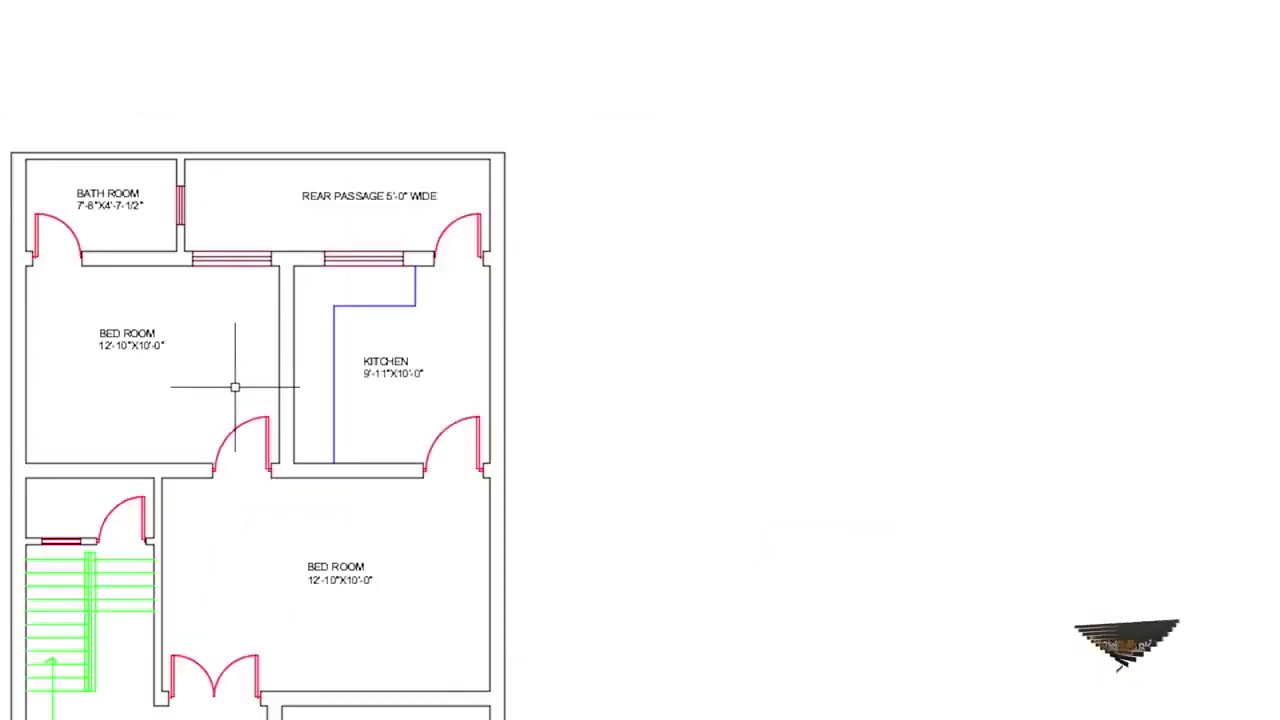
{"action": "scroll", "coordinate": [352, 443], "scroll_direction": "up", "scroll_amount": 2}
{"action": "scroll", "coordinate": [437, 594], "scroll_direction": "up", "scroll_amount": 2}
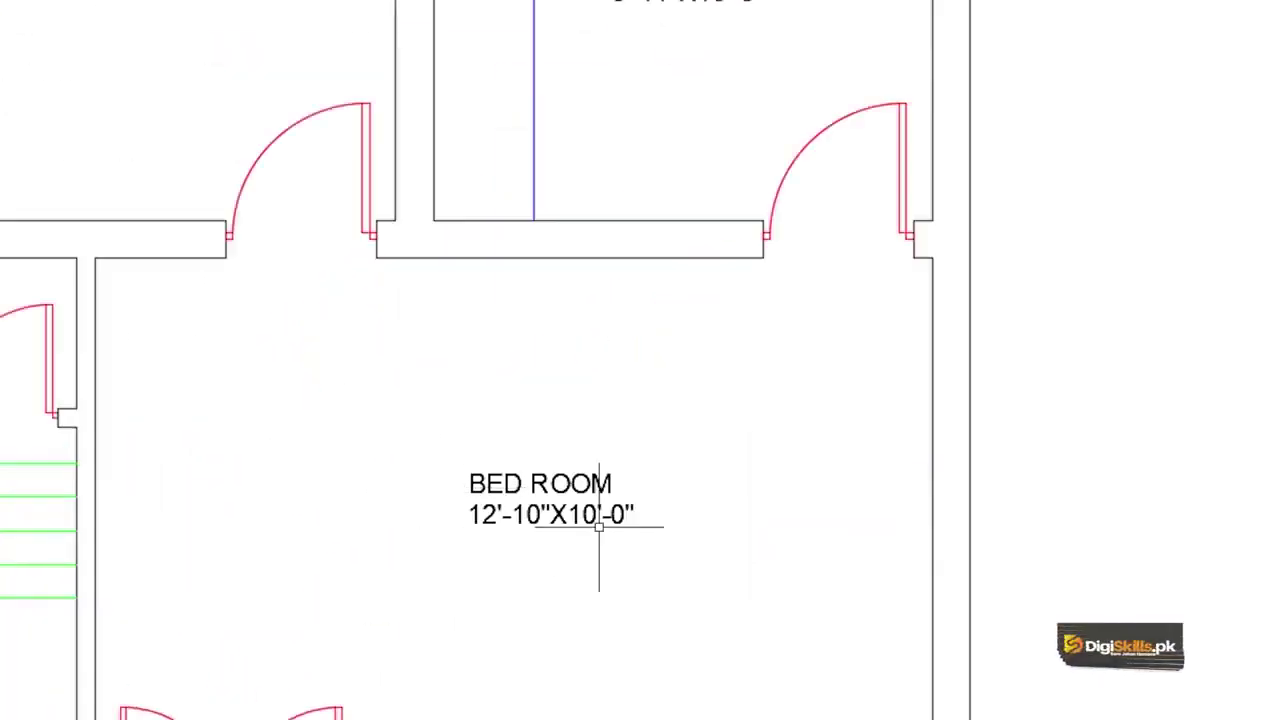
{"action": "scroll", "coordinate": [511, 485], "scroll_direction": "up", "scroll_amount": 1}
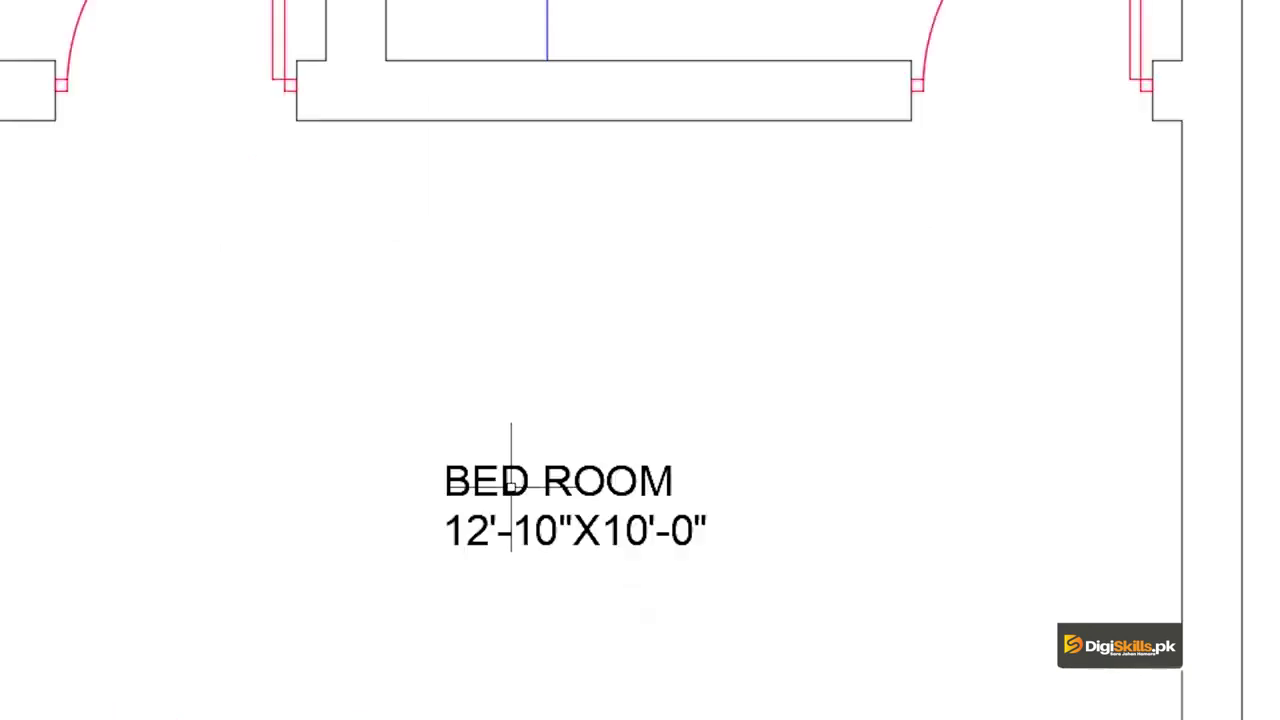
{"action": "scroll", "coordinate": [465, 478], "scroll_direction": "down", "scroll_amount": 1}
{"action": "left_click", "coordinate": [480, 479]}
{"action": "double_click", "coordinate": [480, 479]}
{"action": "key", "text": "Escape"}
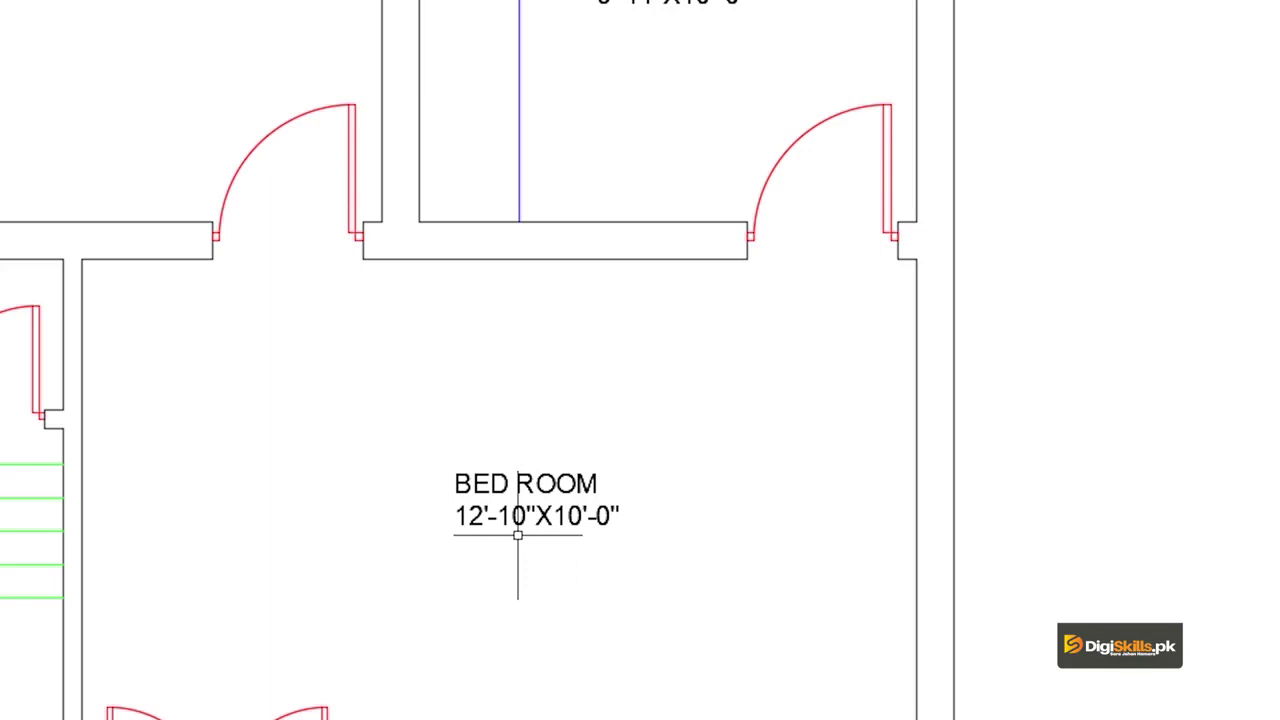
{"action": "type", "text": "dli"}
{"action": "key", "text": "Return"}
{"action": "left_click", "coordinate": [82, 423]}
{"action": "left_click", "coordinate": [915, 424]}
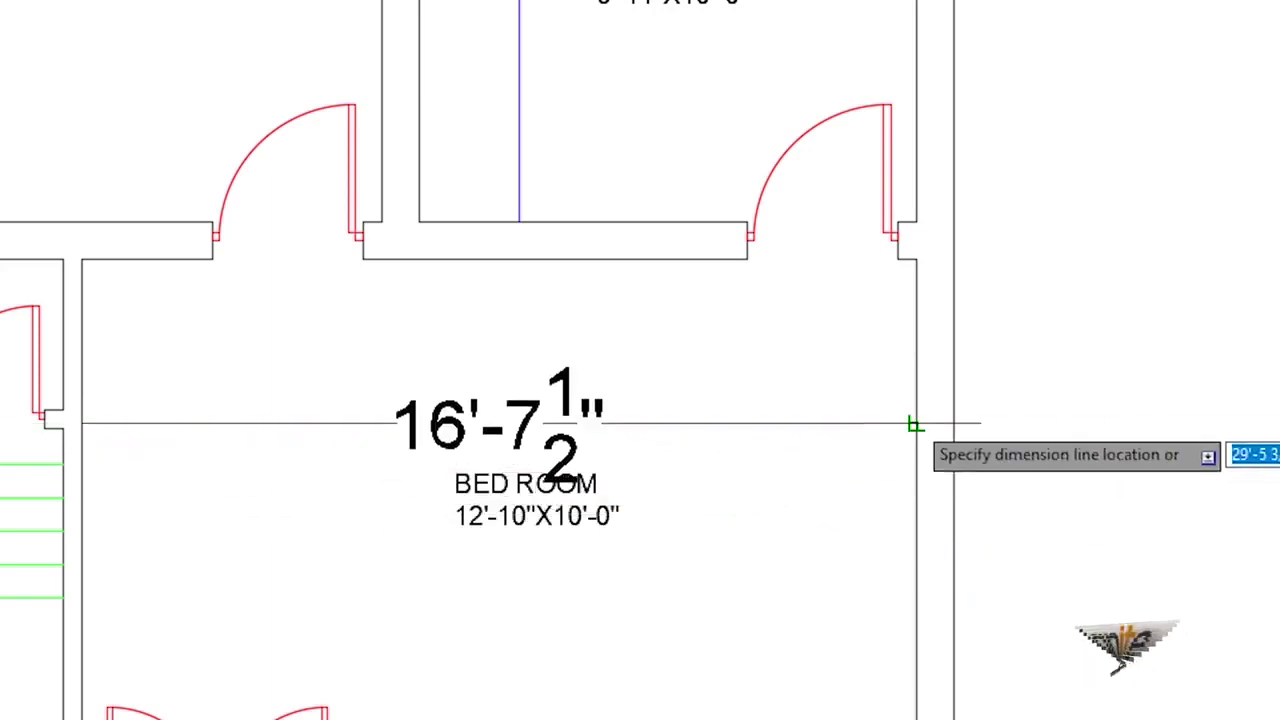
{"action": "left_click", "coordinate": [905, 385]}
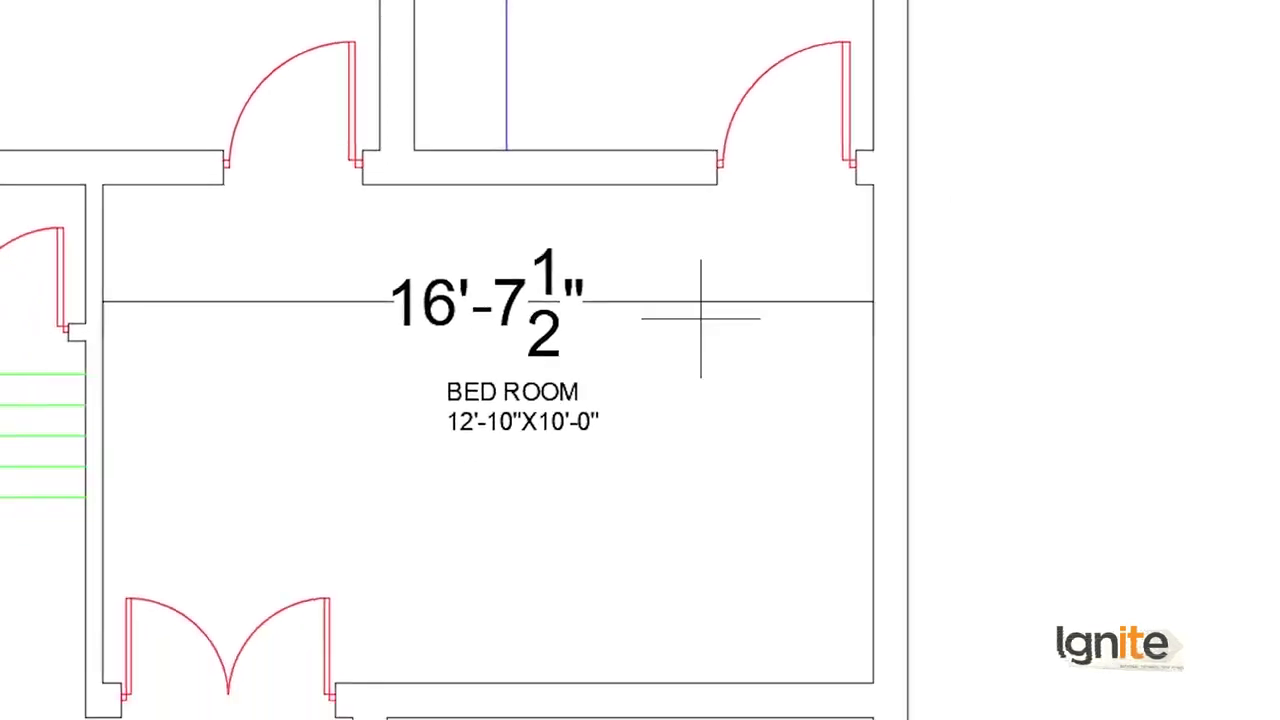
Step: Add a 10'-9" height dimension outside the bed room's right wall
{"action": "key", "text": "Return"}
{"action": "left_click", "coordinate": [658, 163]}
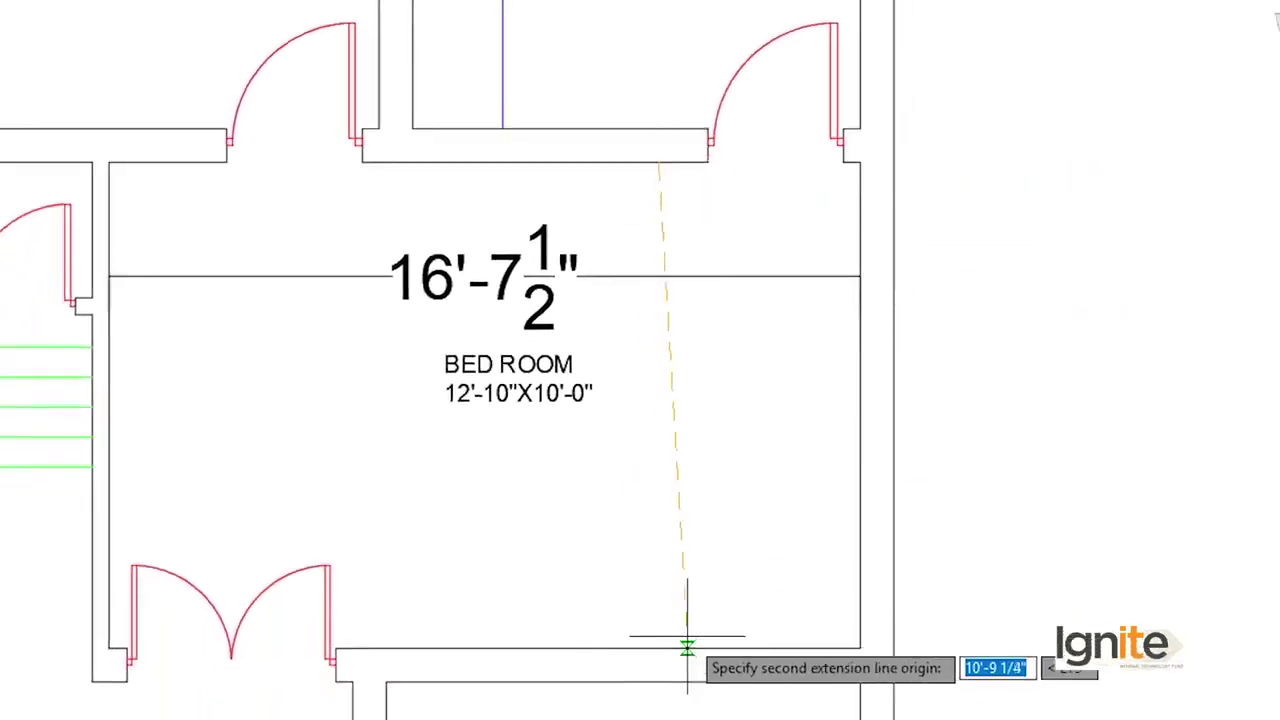
{"action": "left_click", "coordinate": [657, 649]}
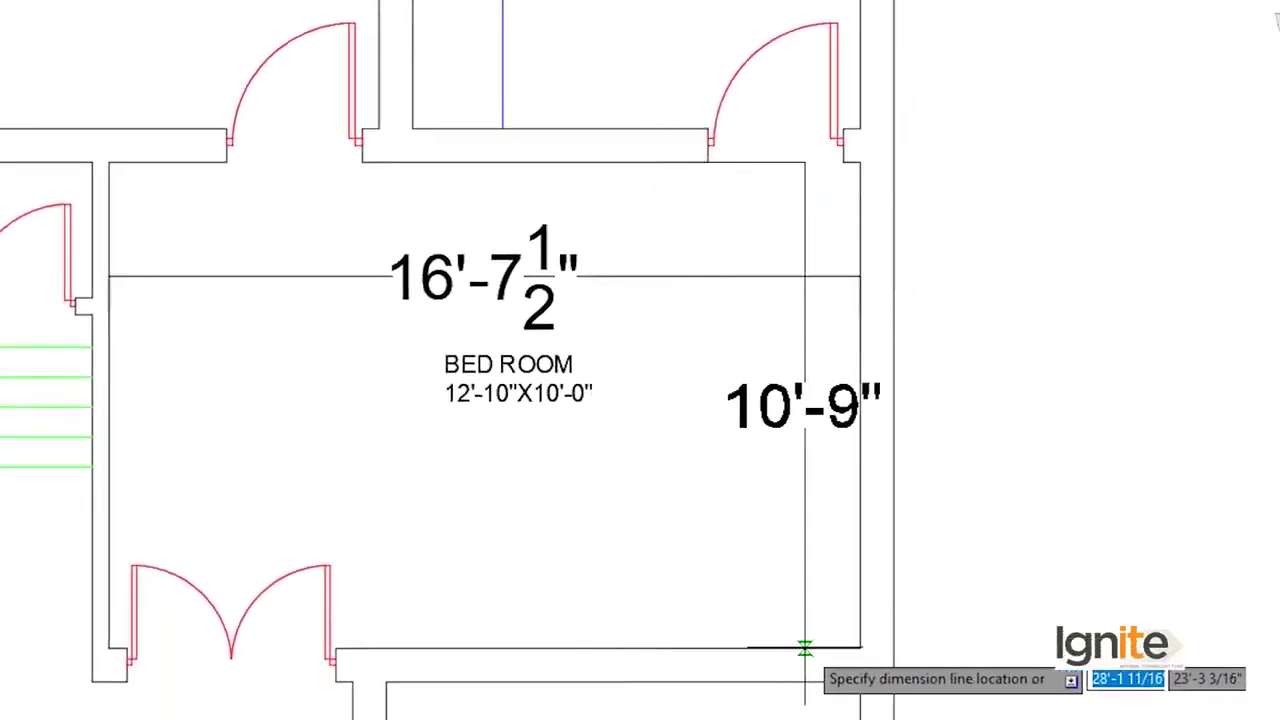
{"action": "left_click", "coordinate": [983, 625]}
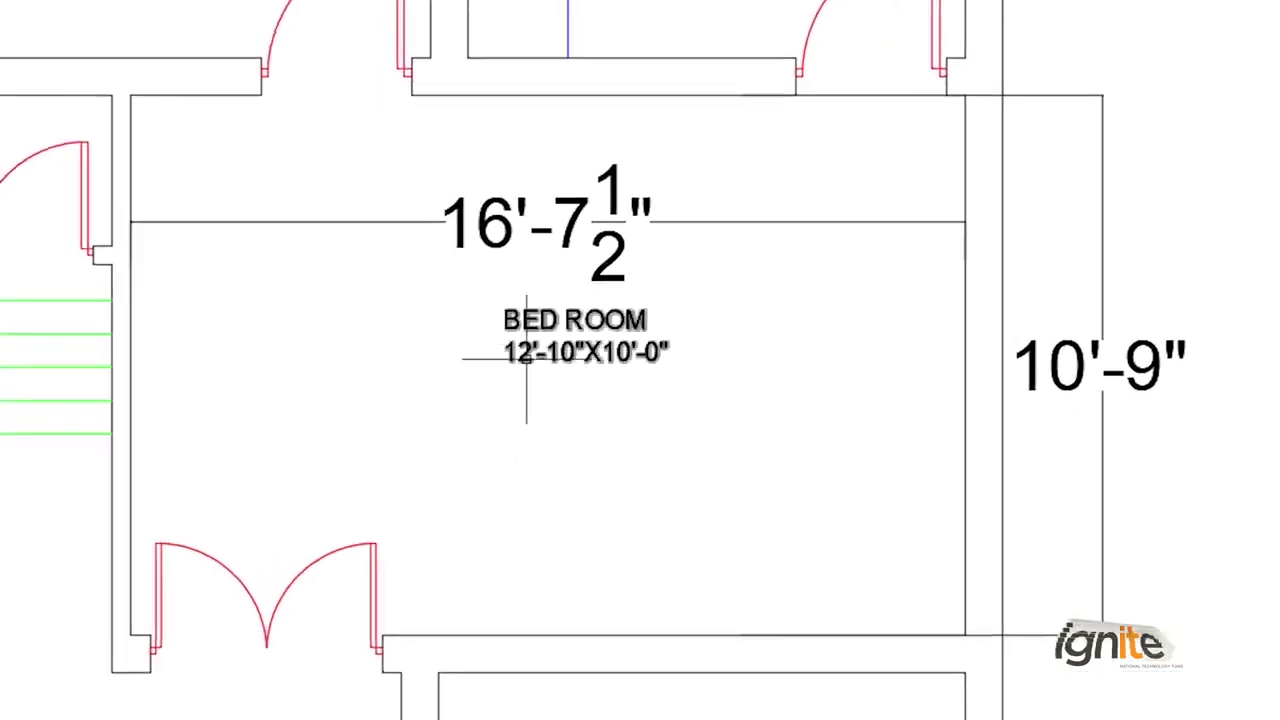
Step: Edit the bed room label's size line to 16'-71/2"X10'-9"
{"action": "double_click", "coordinate": [529, 360]}
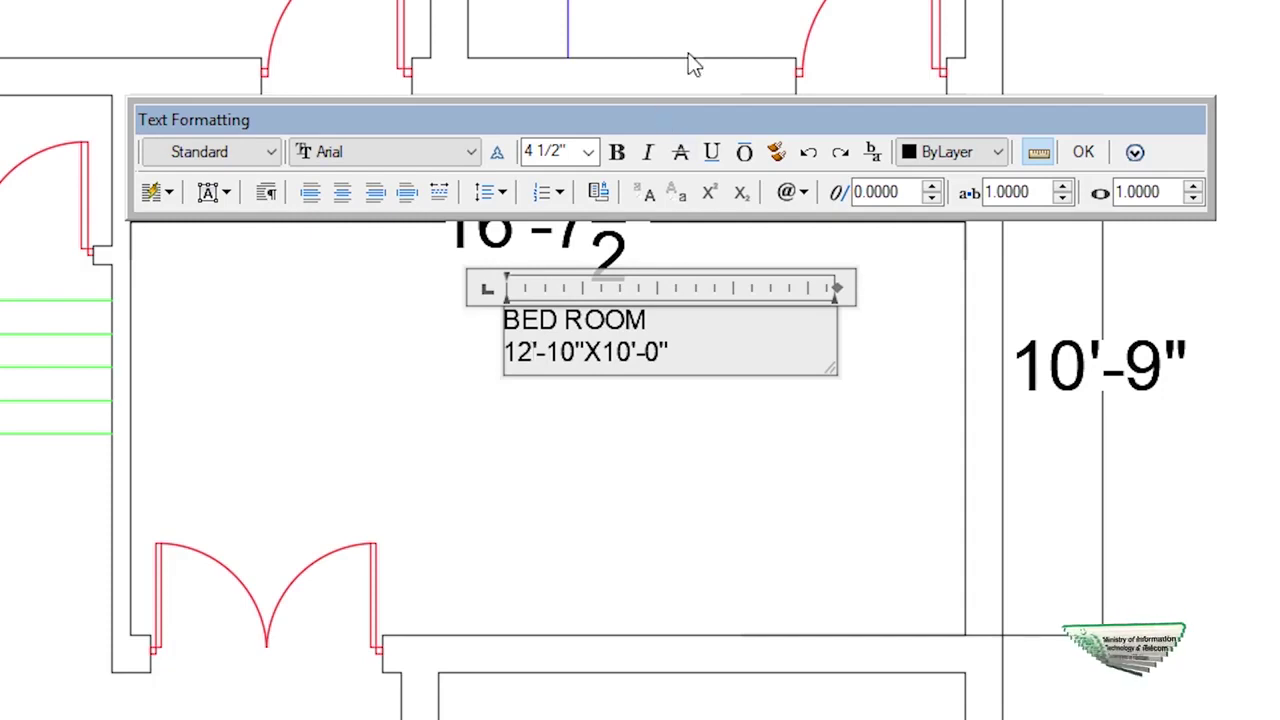
{"action": "left_click_drag", "start_coordinate": [666, 119], "coordinate": [698, 30]}
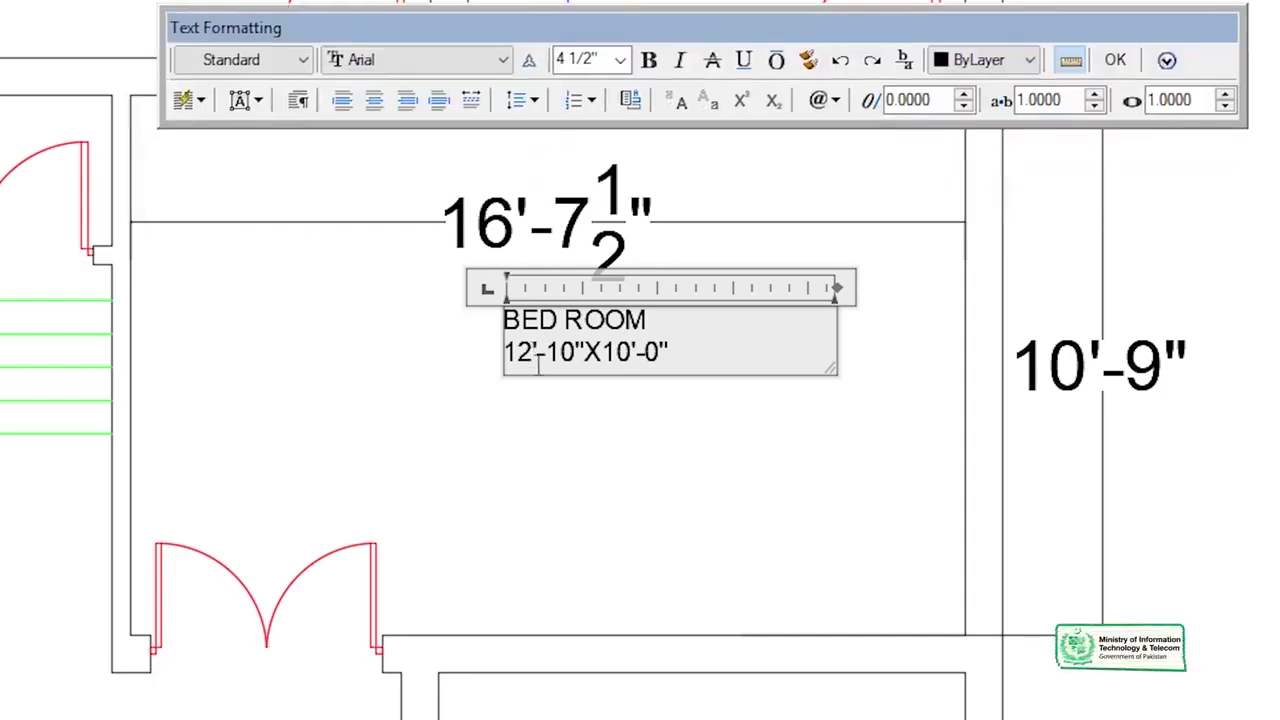
{"action": "left_click", "coordinate": [527, 362]}
{"action": "key", "text": "BackSpace"}
{"action": "type", "text": "6"}
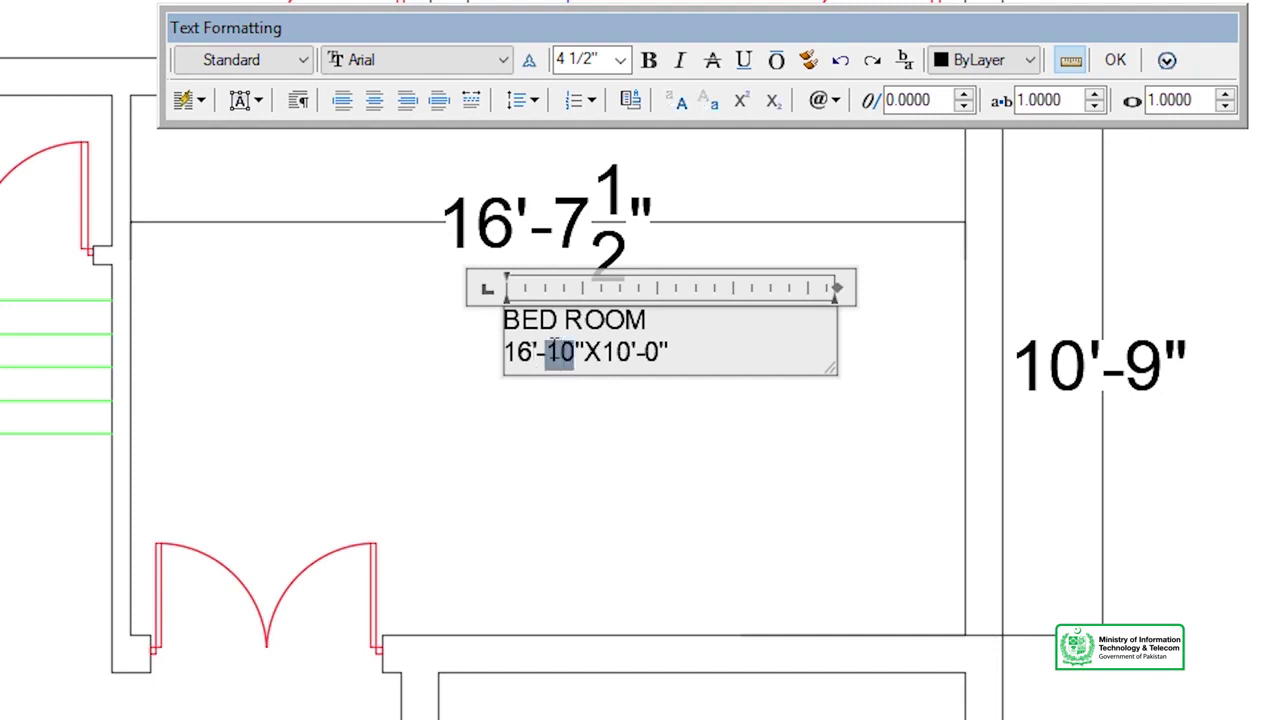
{"action": "type", "text": "1/2"}
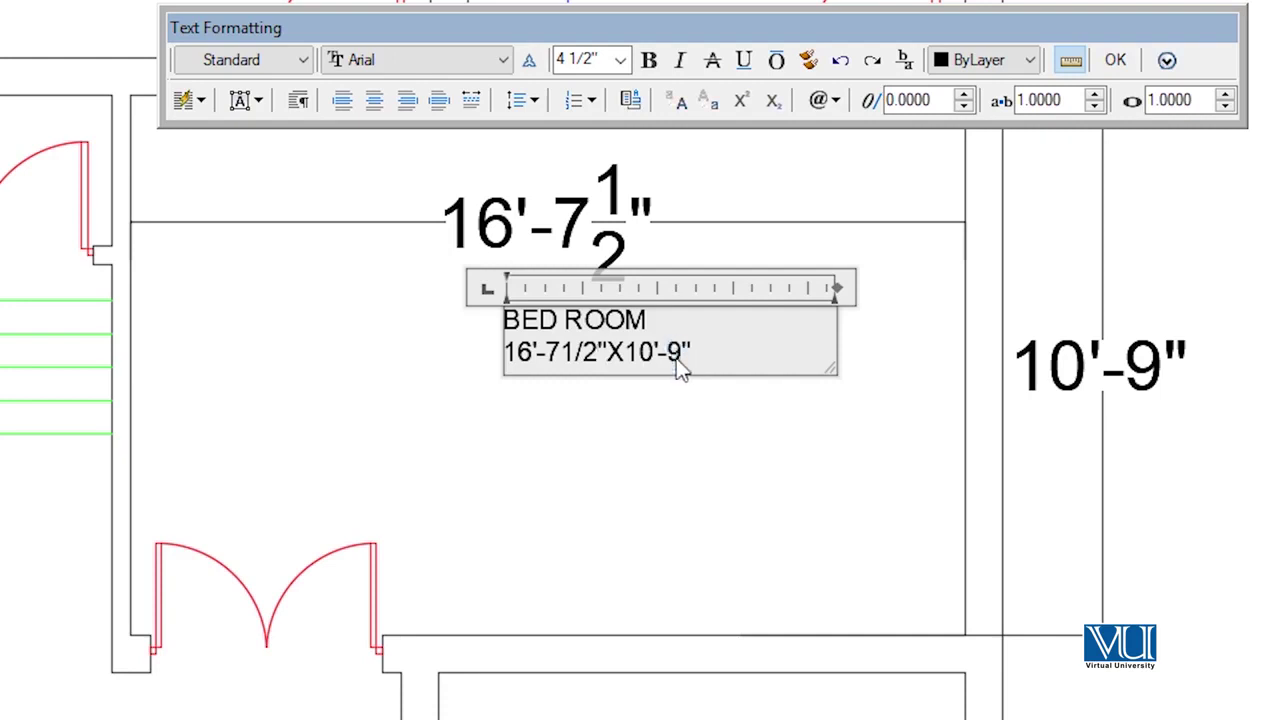
Step: Replace BED ROOM with LIVING ROOM above the size line
{"action": "left_click_drag", "start_coordinate": [697, 322], "coordinate": [538, 305]}
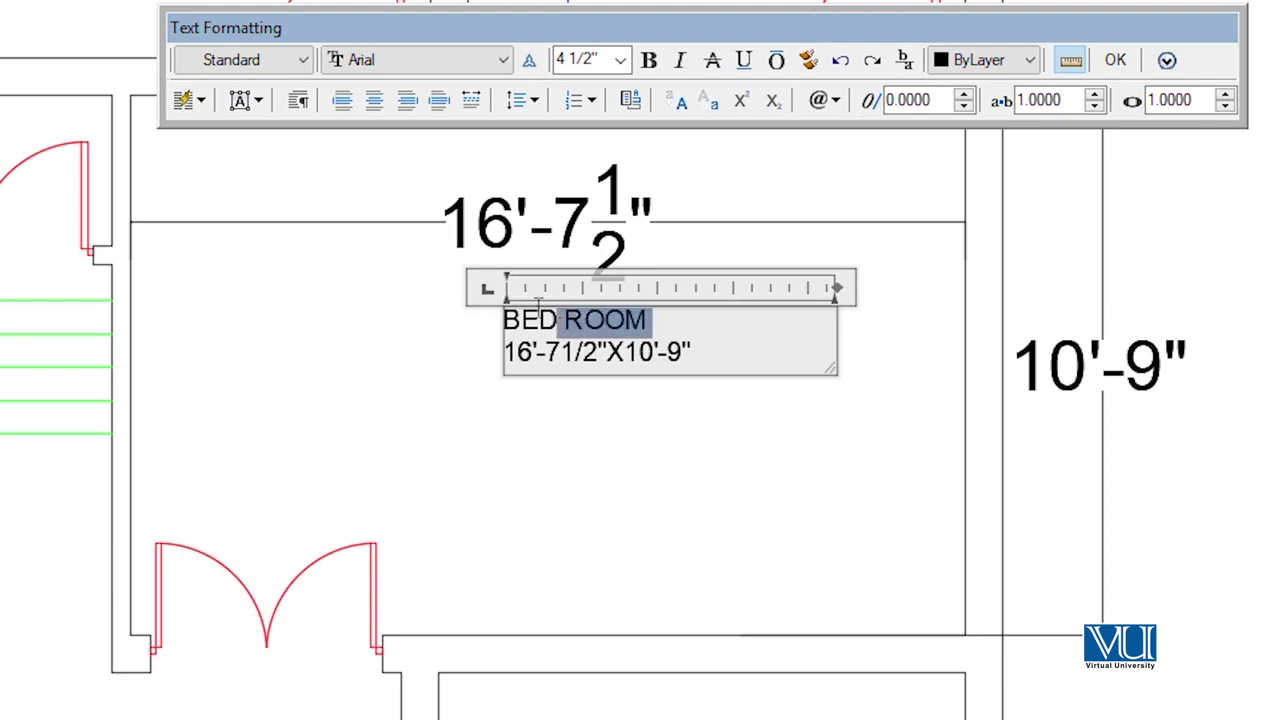
{"action": "left_click_drag", "start_coordinate": [652, 322], "coordinate": [540, 340]}
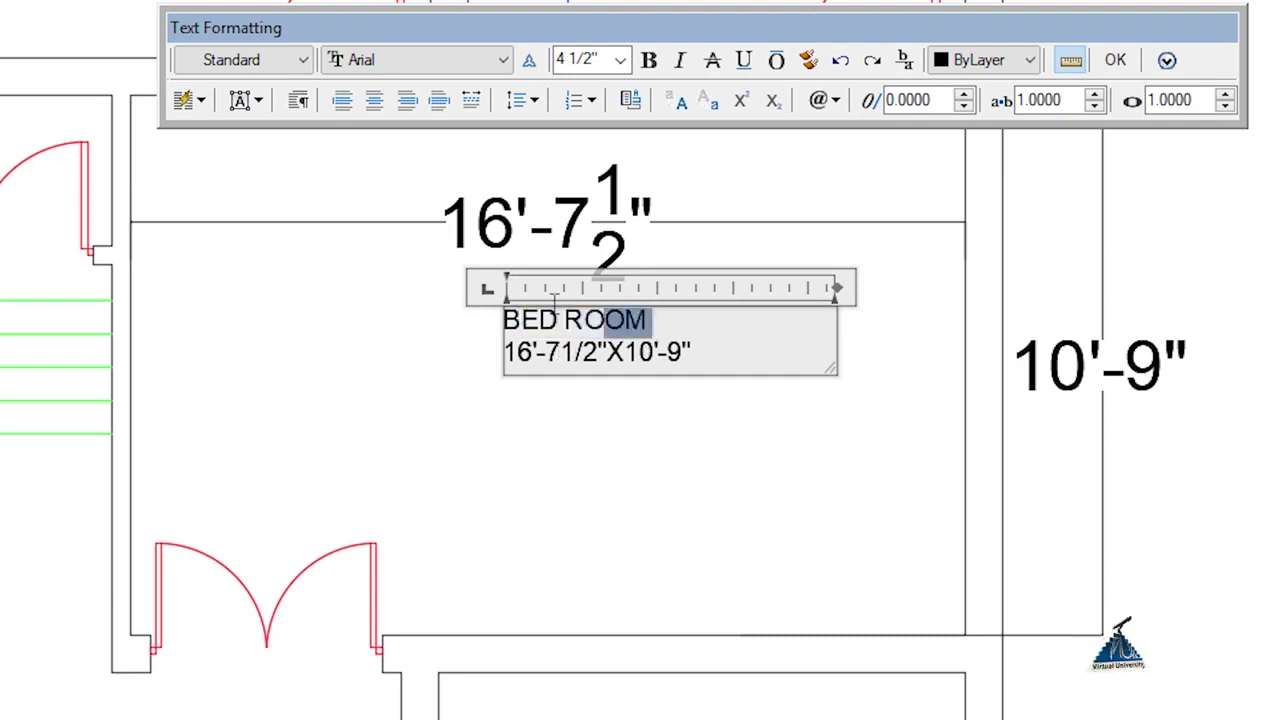
{"action": "key", "text": "BackSpace"}
{"action": "type", "text": "LIVING ROOM"}
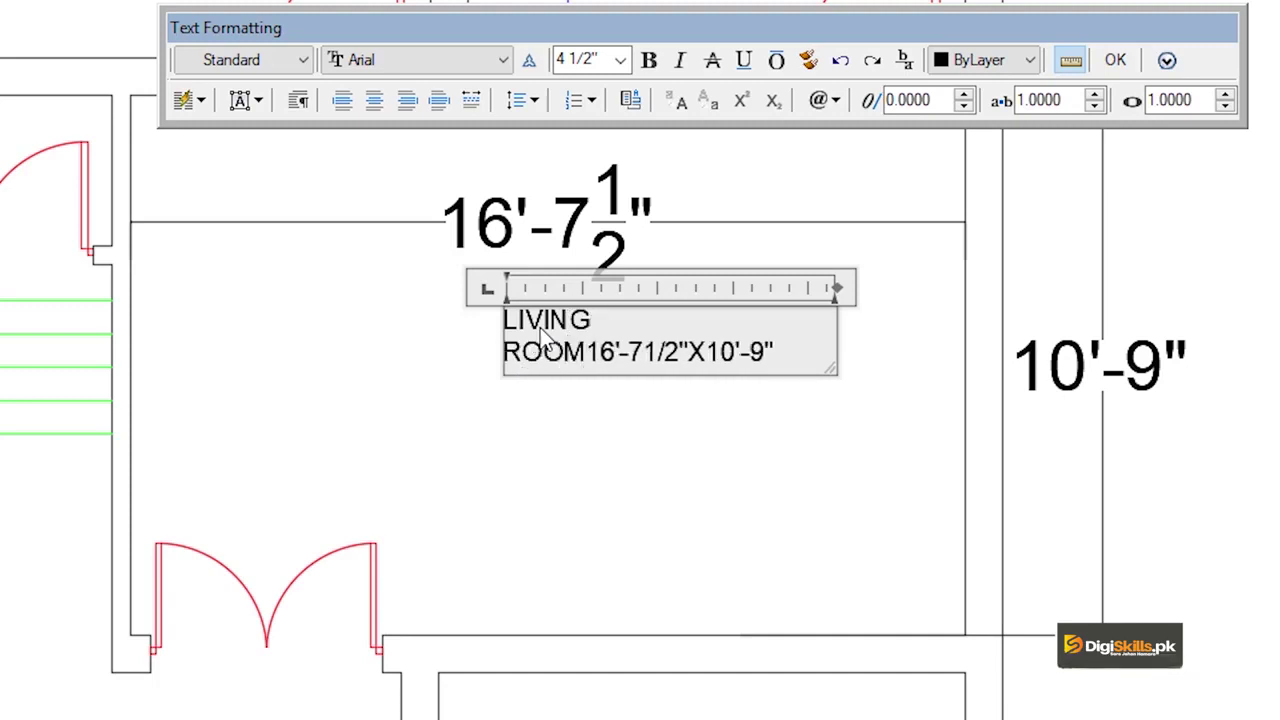
{"action": "key", "text": "Return"}
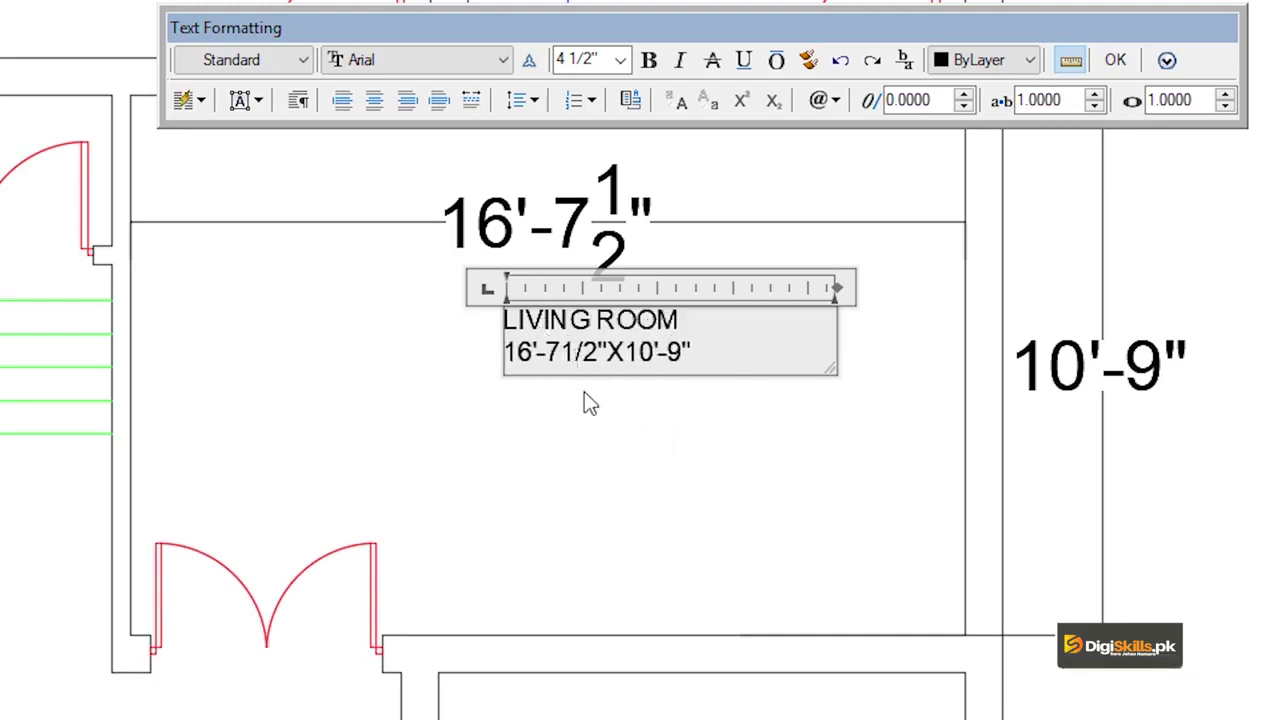
{"action": "left_click", "coordinate": [590, 403]}
{"action": "scroll", "coordinate": [622, 323], "scroll_direction": "down", "scroll_amount": 2}
Step: Delete the living room's 16'-7 1/2" and 10'-9" dimensions
{"action": "left_click", "coordinate": [580, 263]}
{"action": "key", "text": "Delete"}
{"action": "left_click", "coordinate": [918, 282]}
{"action": "key", "text": "Delete"}
Step: Add a 10'-6" width dimension across the right bedroom using DL
{"action": "middle_click_drag", "start_coordinate": [631, 554], "coordinate": [771, 194]}
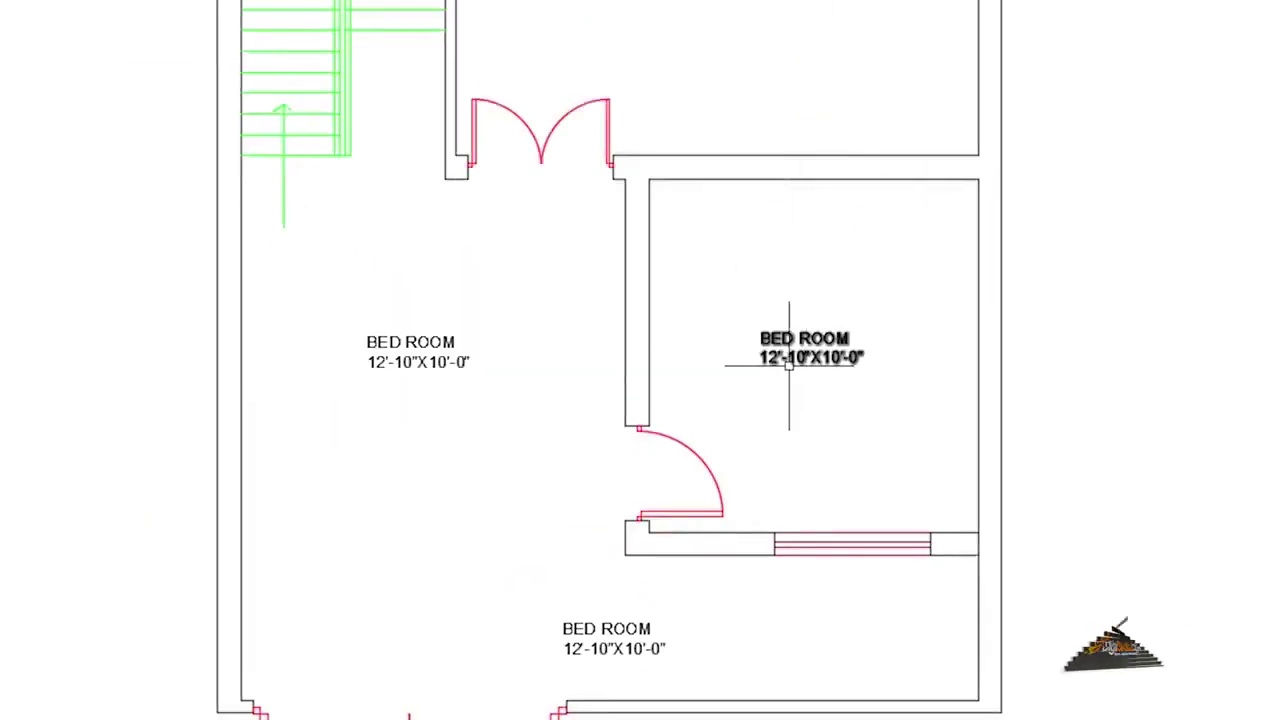
{"action": "scroll", "coordinate": [789, 365], "scroll_direction": "up", "scroll_amount": 1}
{"action": "scroll", "coordinate": [814, 294], "scroll_direction": "up", "scroll_amount": 3}
{"action": "scroll", "coordinate": [729, 380], "scroll_direction": "down", "scroll_amount": 1}
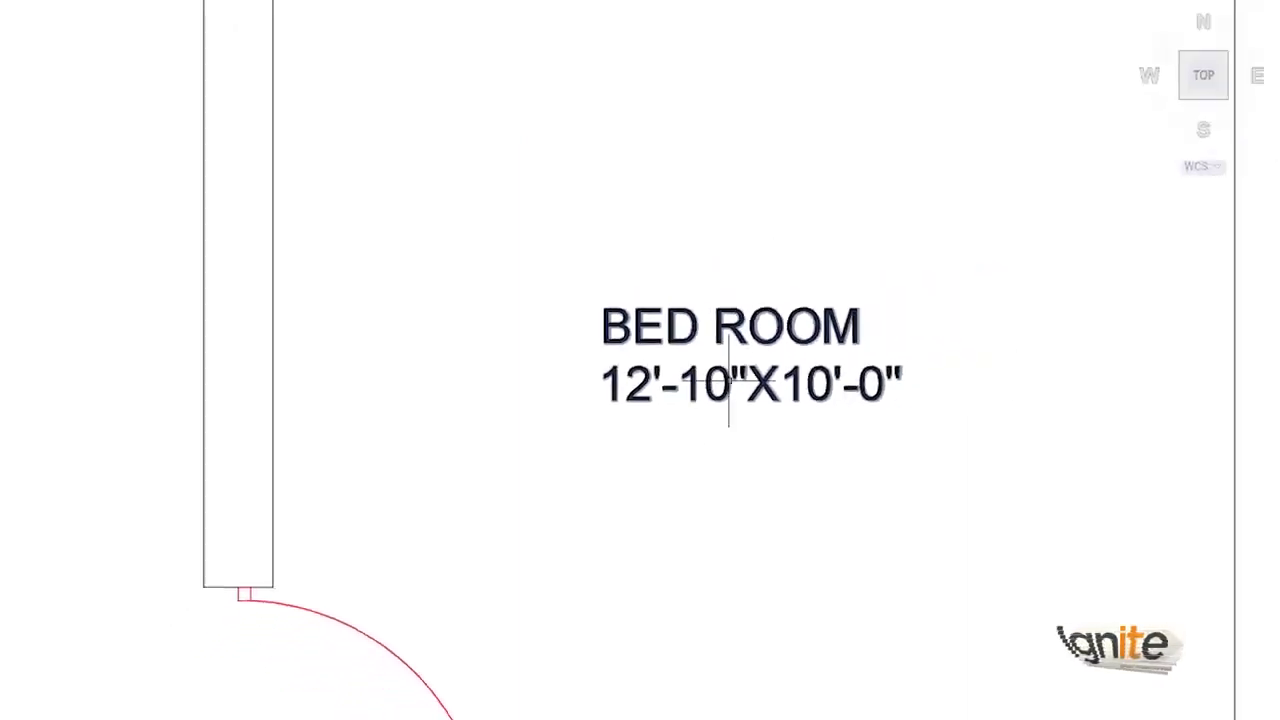
{"action": "scroll", "coordinate": [711, 314], "scroll_direction": "down", "scroll_amount": 2}
{"action": "middle_click_drag", "start_coordinate": [491, 371], "coordinate": [539, 259]}
{"action": "type", "text": "DL"}
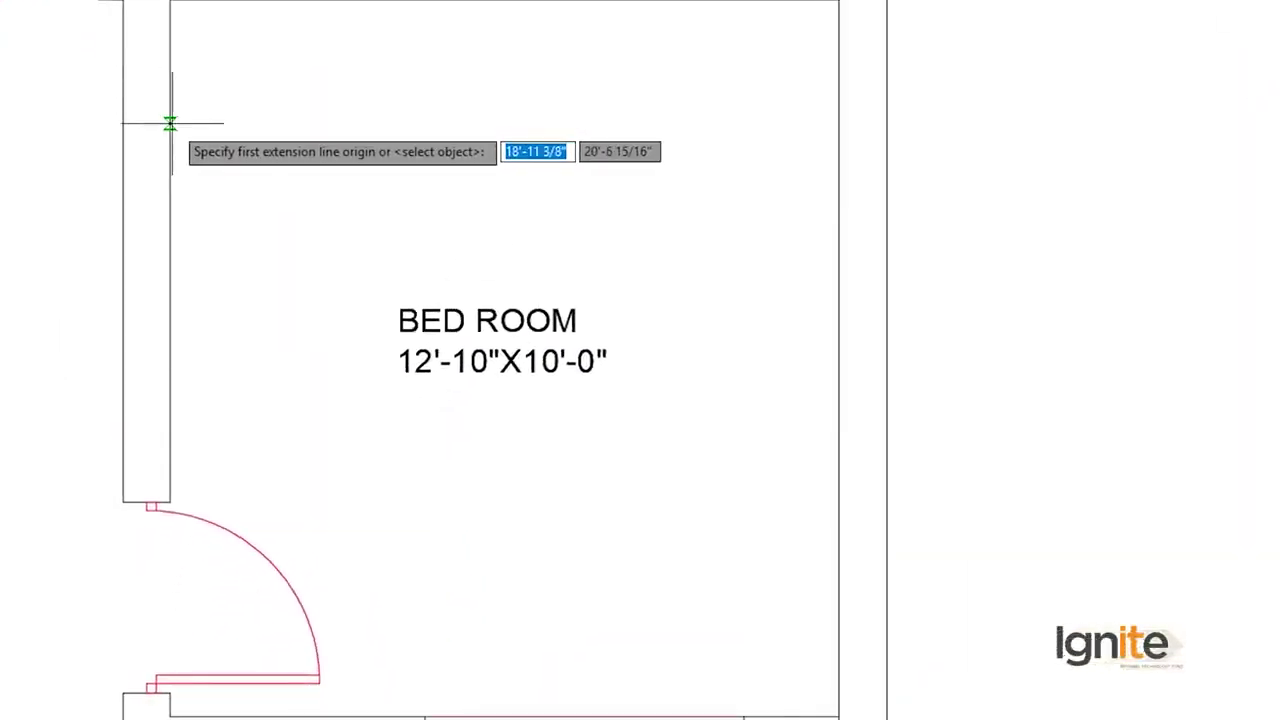
{"action": "left_click", "coordinate": [853, 127]}
{"action": "left_click", "coordinate": [834, 123]}
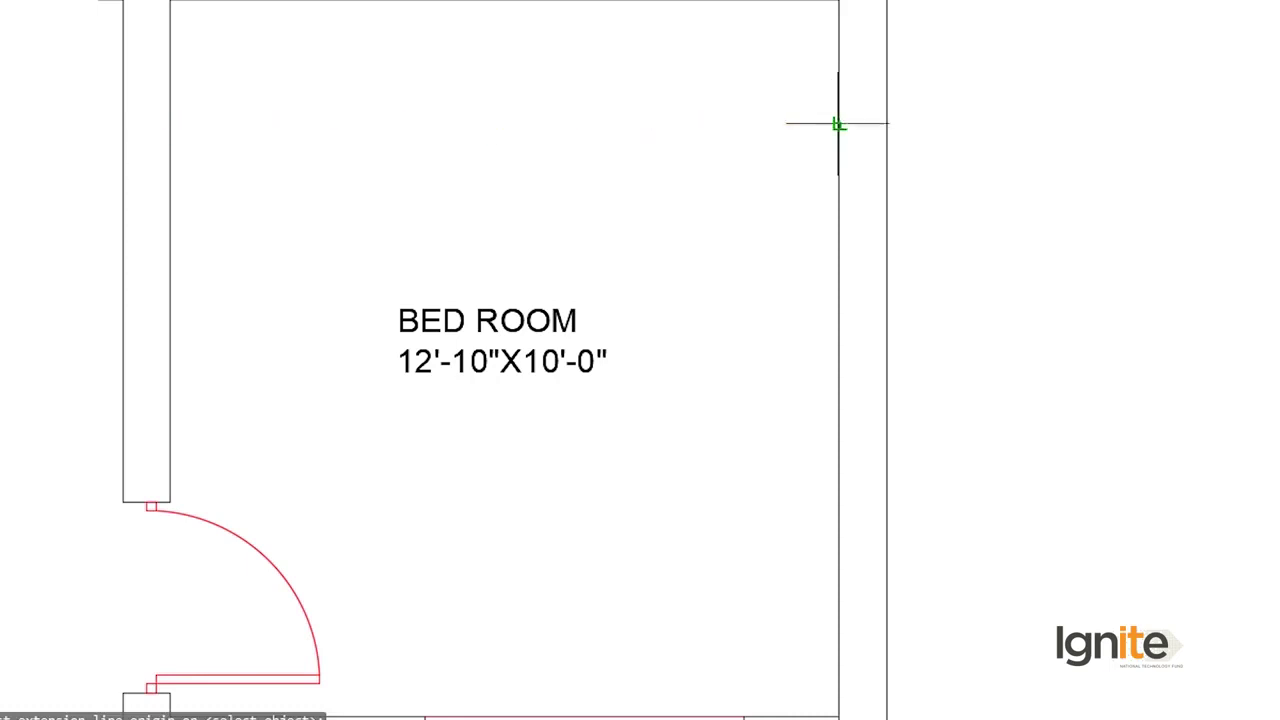
{"action": "left_click", "coordinate": [834, 123]}
{"action": "scroll", "coordinate": [777, 180], "scroll_direction": "down", "scroll_amount": 2}
{"action": "type", "text": "D"}
{"action": "key", "text": "Escape"}
Step: Add an 11'-3" height dimension to the right of the bedroom
{"action": "key", "text": "Return"}
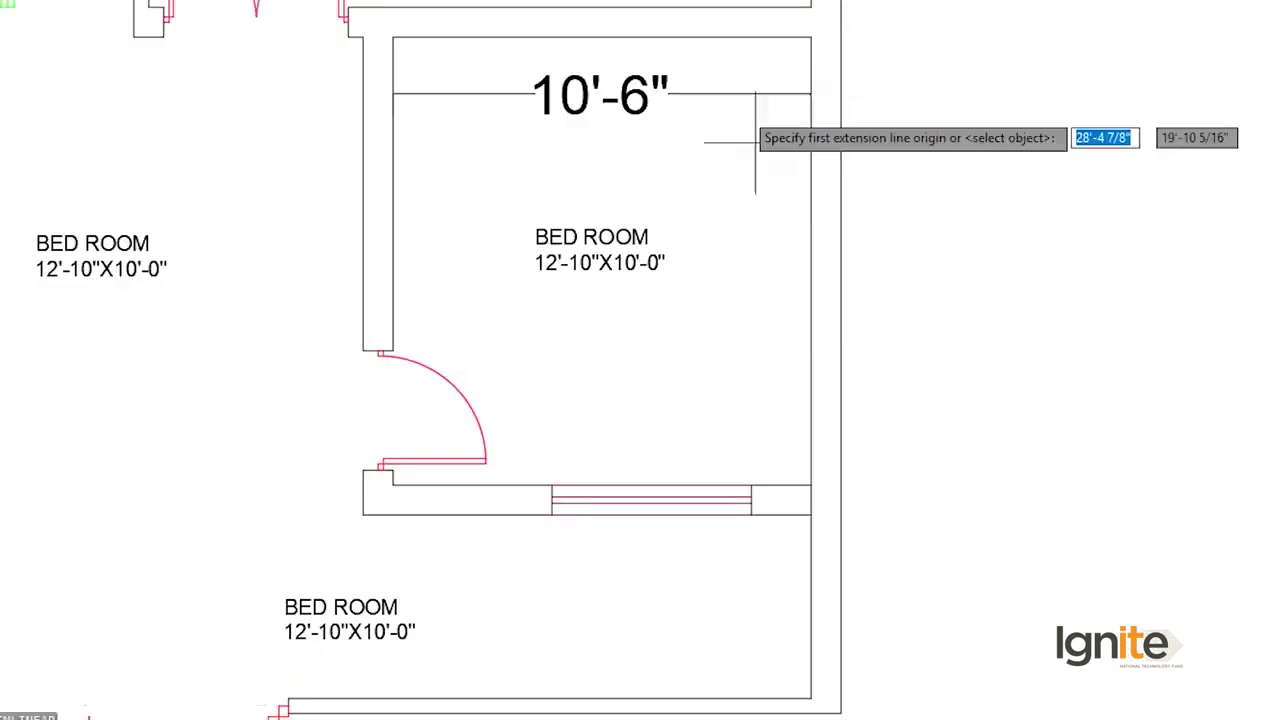
{"action": "scroll", "coordinate": [766, 171], "scroll_direction": "up", "scroll_amount": 1}
{"action": "scroll", "coordinate": [671, 100], "scroll_direction": "up", "scroll_amount": 1}
{"action": "left_click", "coordinate": [640, 90]}
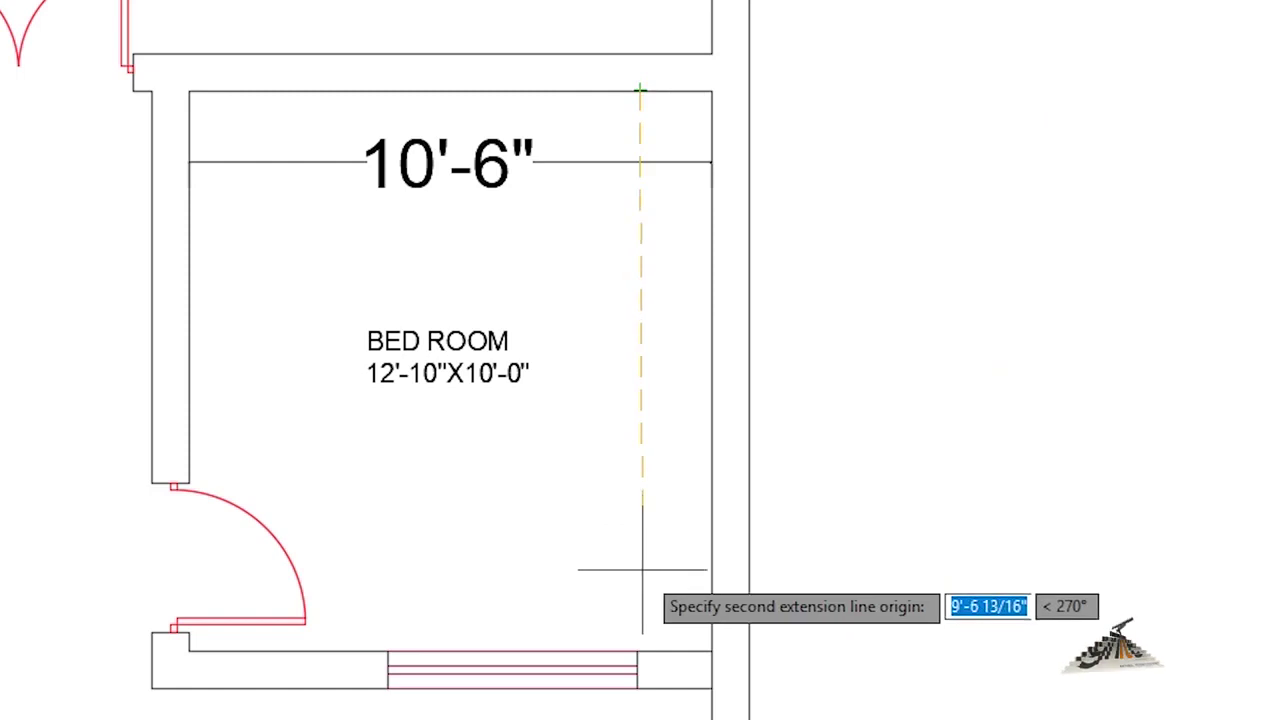
{"action": "left_click", "coordinate": [649, 651]}
{"action": "left_click", "coordinate": [857, 500]}
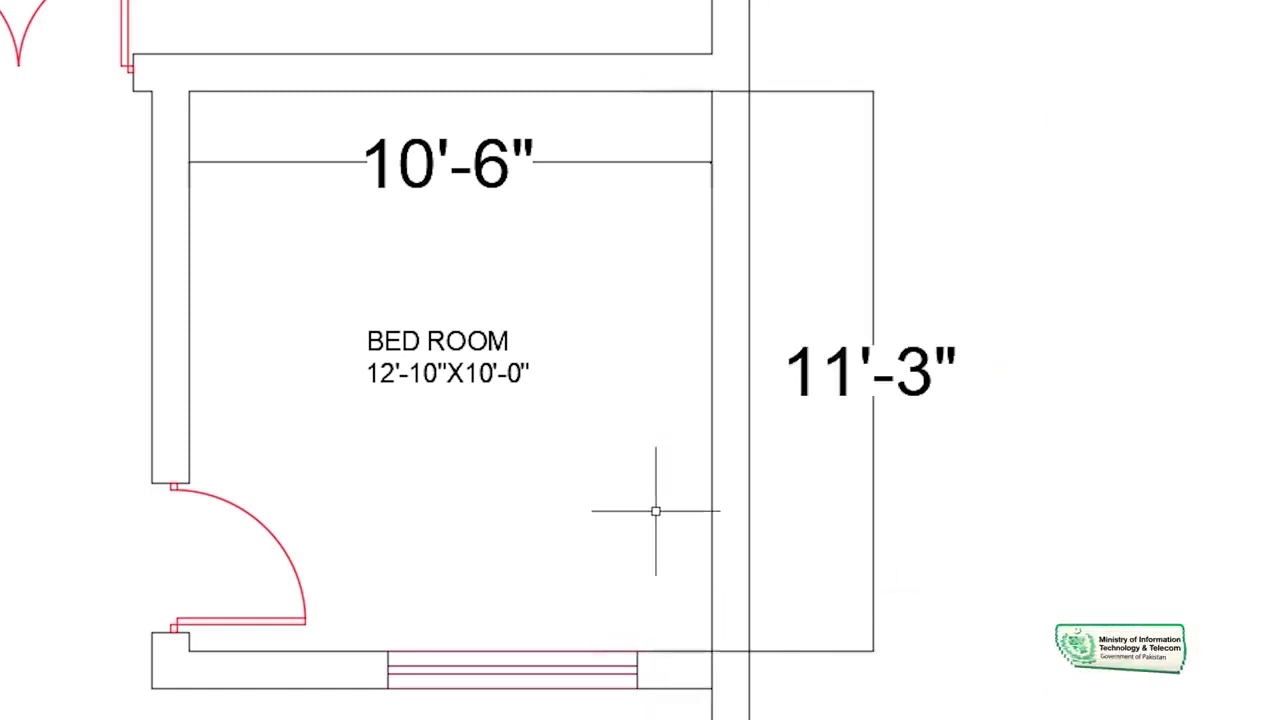
{"action": "scroll", "coordinate": [406, 438], "scroll_direction": "up", "scroll_amount": 2}
{"action": "left_click", "coordinate": [392, 448]}
{"action": "left_click", "coordinate": [345, 476]}
Step: Change the bedroom label's size to 10'-6"X11'-3"
{"action": "double_click", "coordinate": [372, 470]}
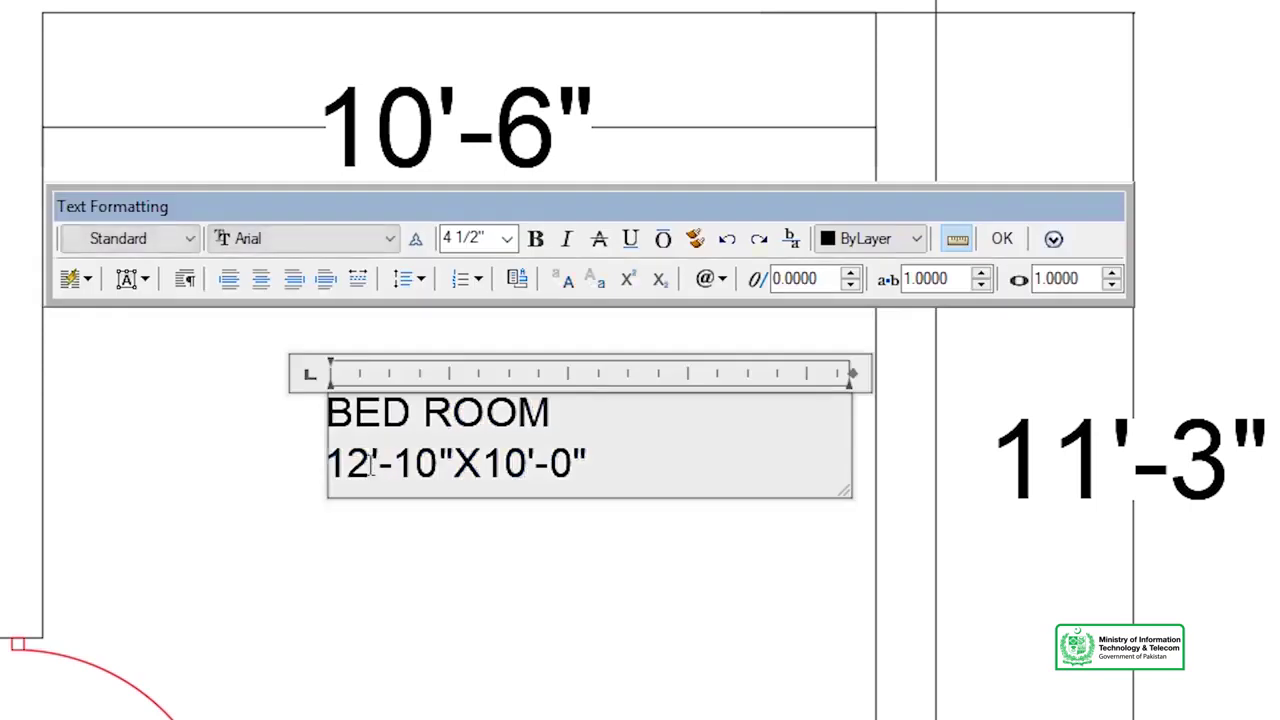
{"action": "key", "text": "BackSpace"}
{"action": "type", "text": "0'-"}
{"action": "type", "text": "6"}
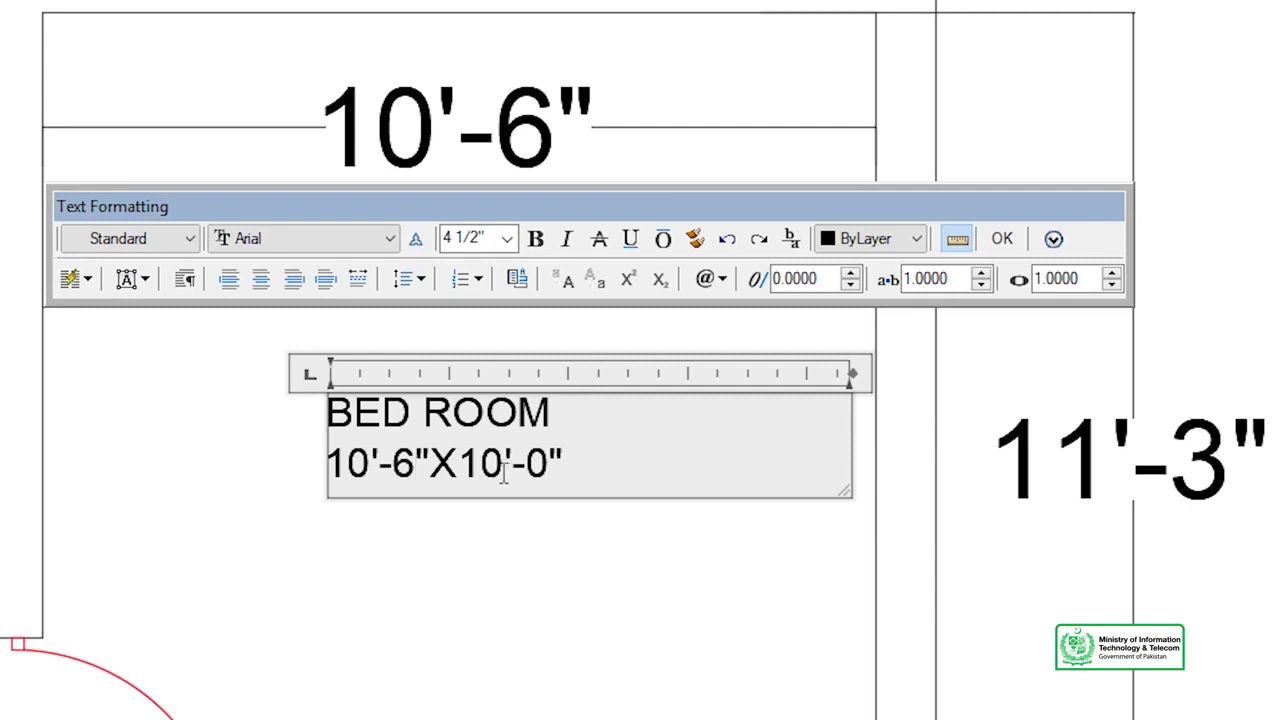
{"action": "key", "text": "BackSpace"}
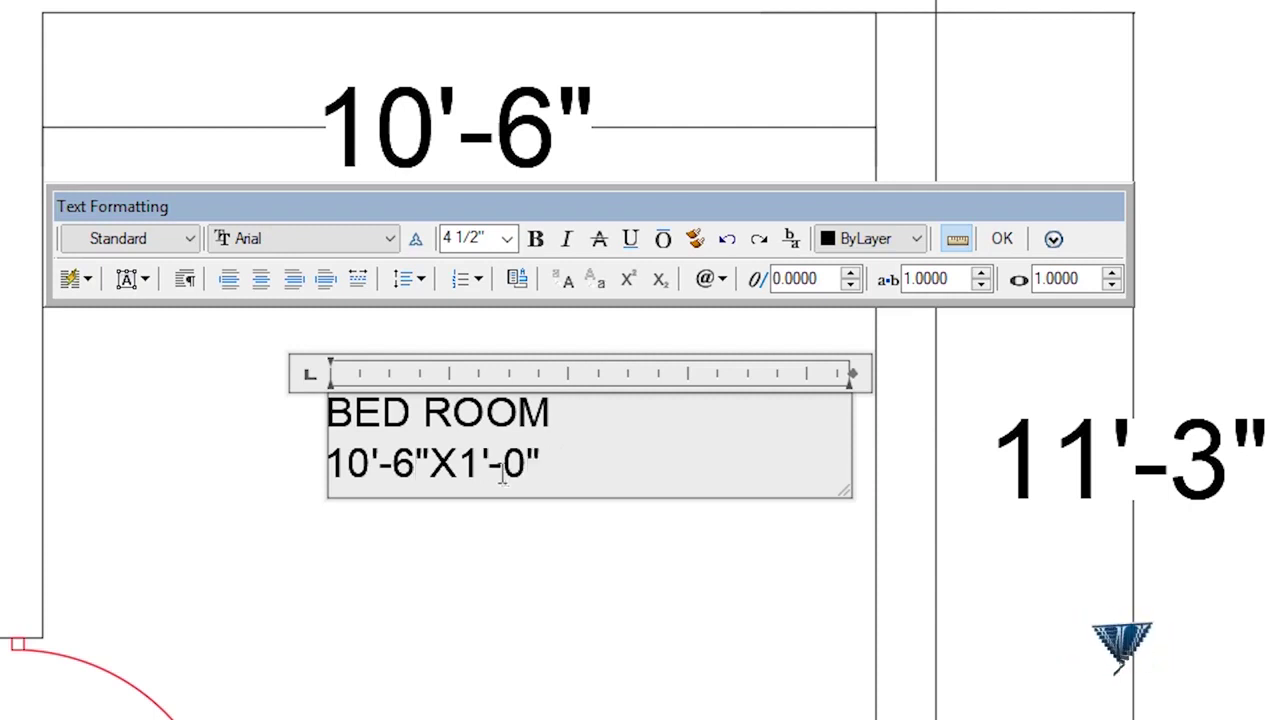
{"action": "type", "text": "1"}
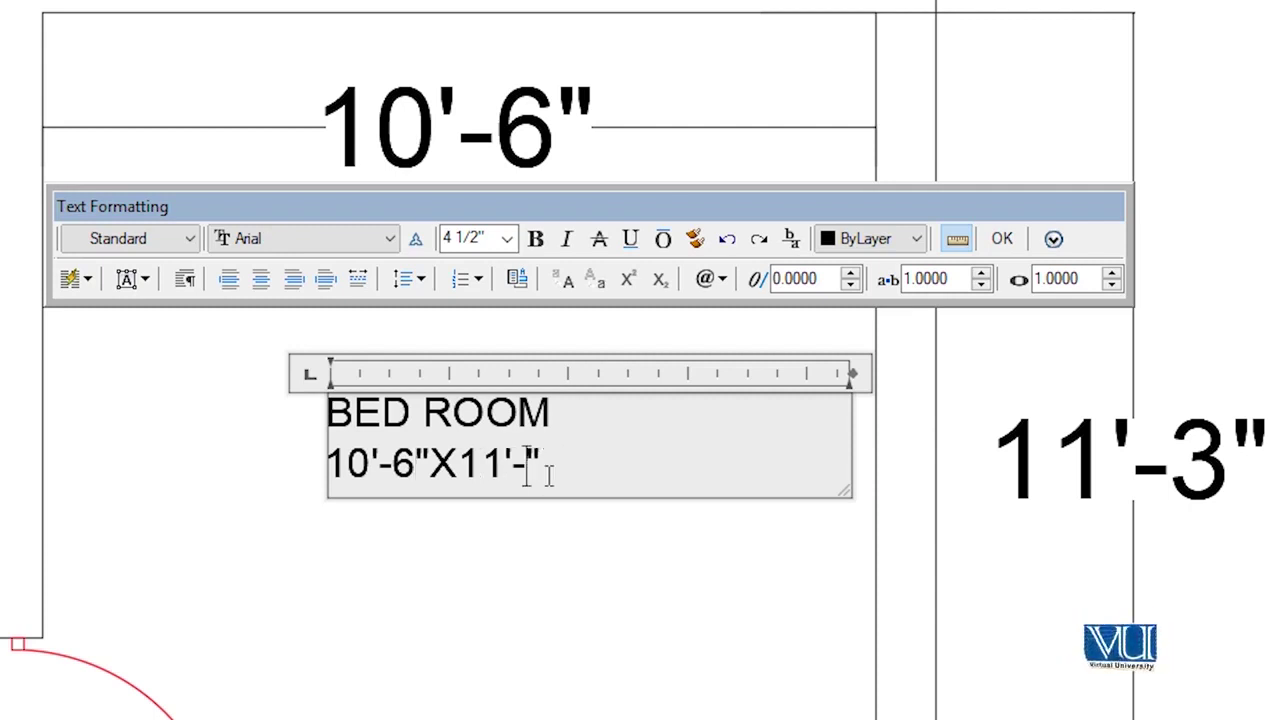
{"action": "type", "text": "3"}
Step: Replace BED ROOM with DRAWING ROOM in the label
{"action": "left_click_drag", "start_coordinate": [580, 418], "coordinate": [284, 393]}
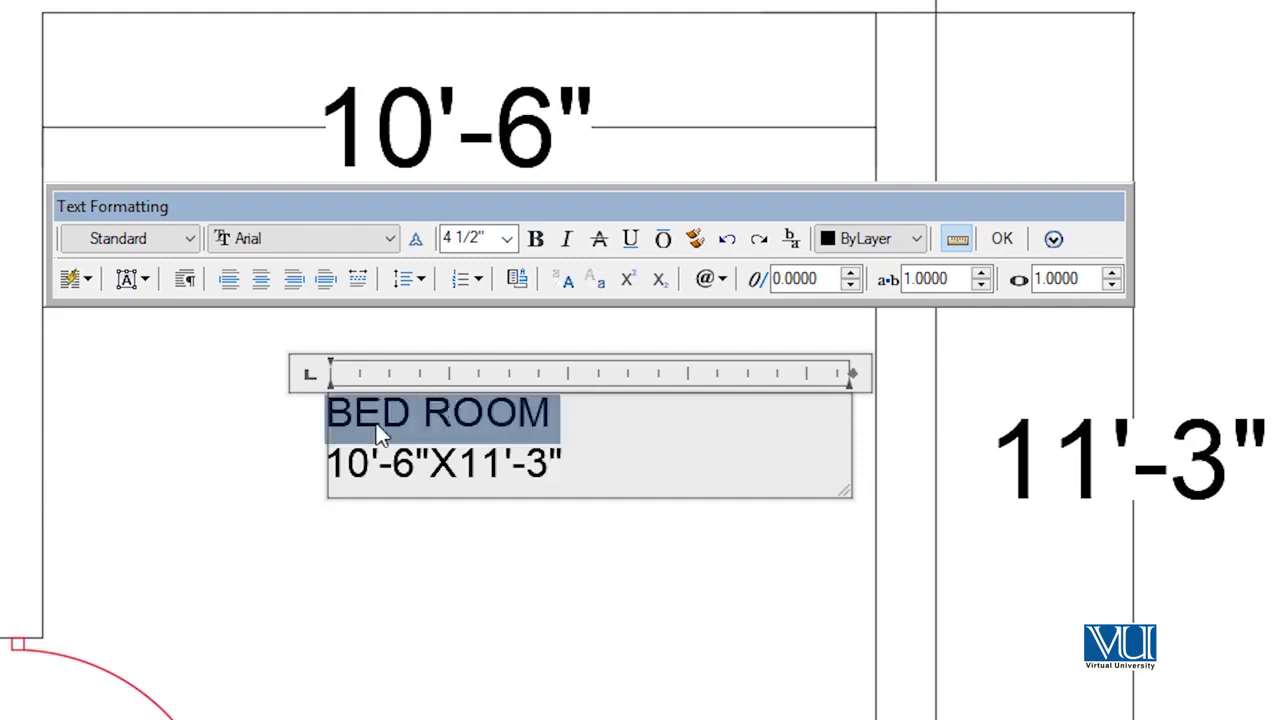
{"action": "type", "text": "dRAWING10'-6\"X11'-3"}
{"action": "left_click", "coordinate": [328, 415]}
{"action": "key", "text": "Delete"}
{"action": "type", "text": "D"}
{"action": "left_click", "coordinate": [526, 415]}
{"action": "type", "text": "ROOM"}
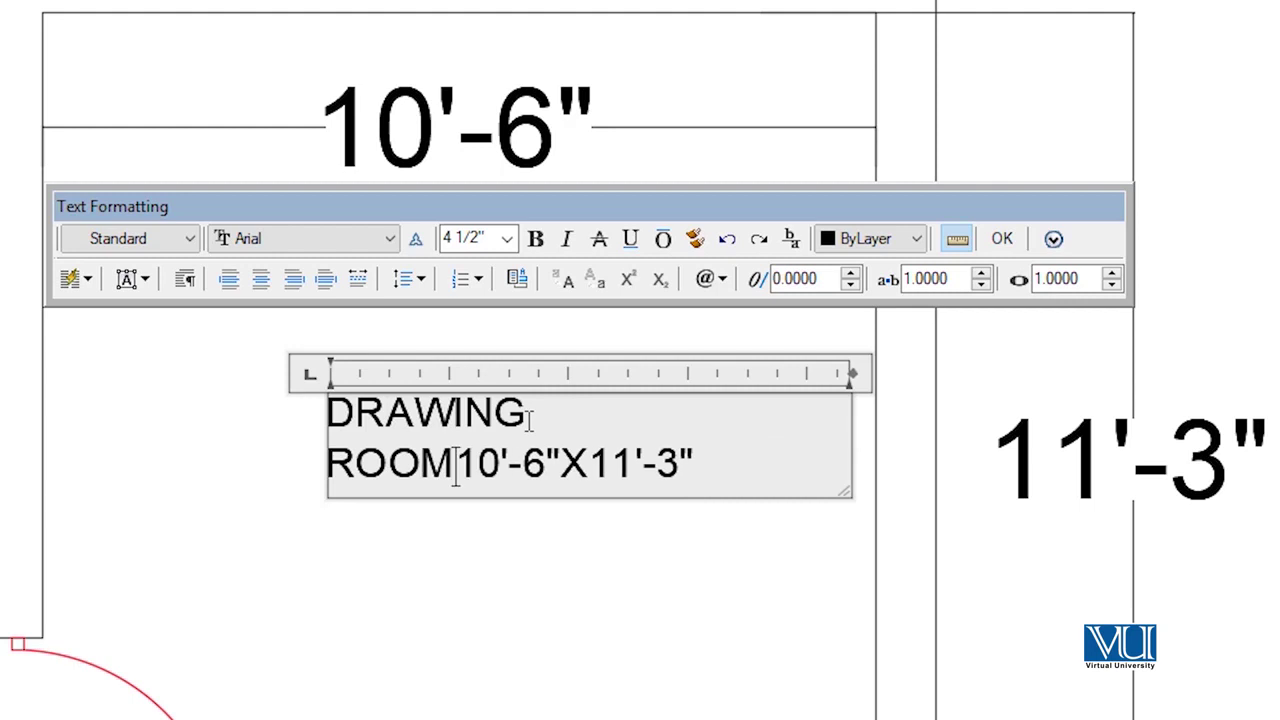
{"action": "key", "text": "Return"}
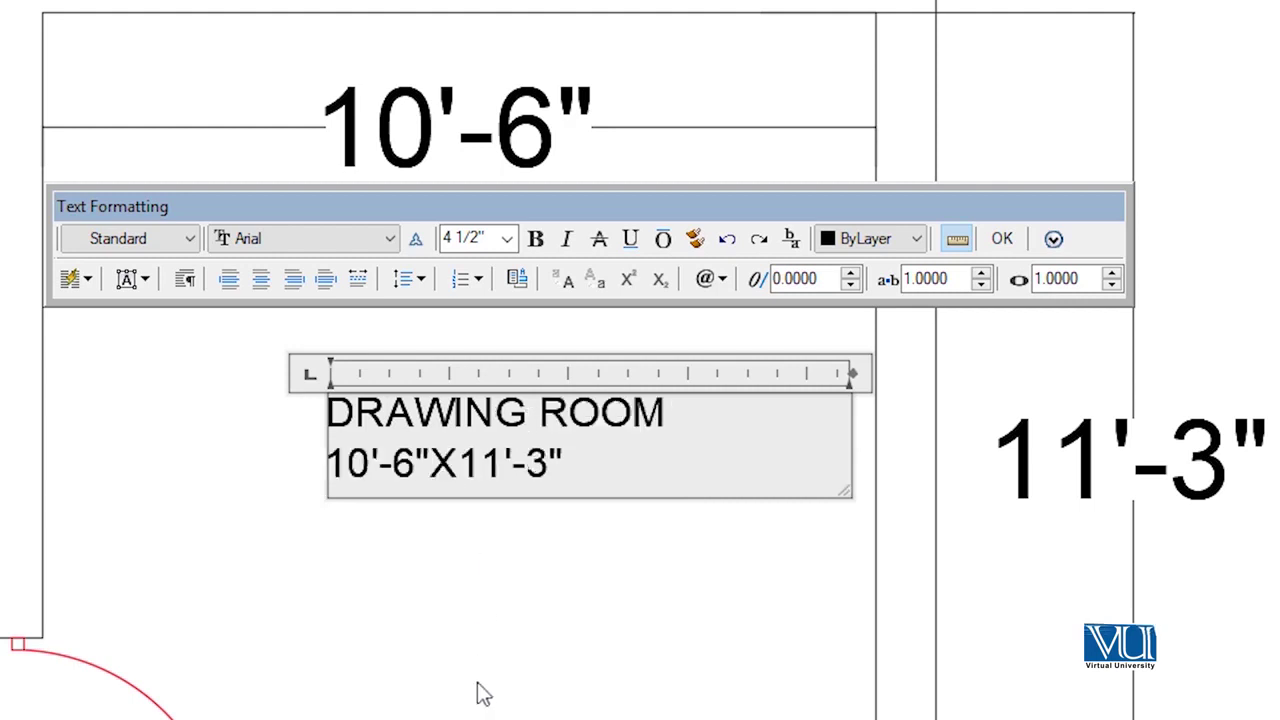
{"action": "left_click", "coordinate": [476, 692]}
Step: Erase the temporary 10'-6" and 11'-3" dimensions
{"action": "scroll", "coordinate": [523, 257], "scroll_direction": "down", "scroll_amount": 2}
{"action": "scroll", "coordinate": [502, 218], "scroll_direction": "up", "scroll_amount": 1}
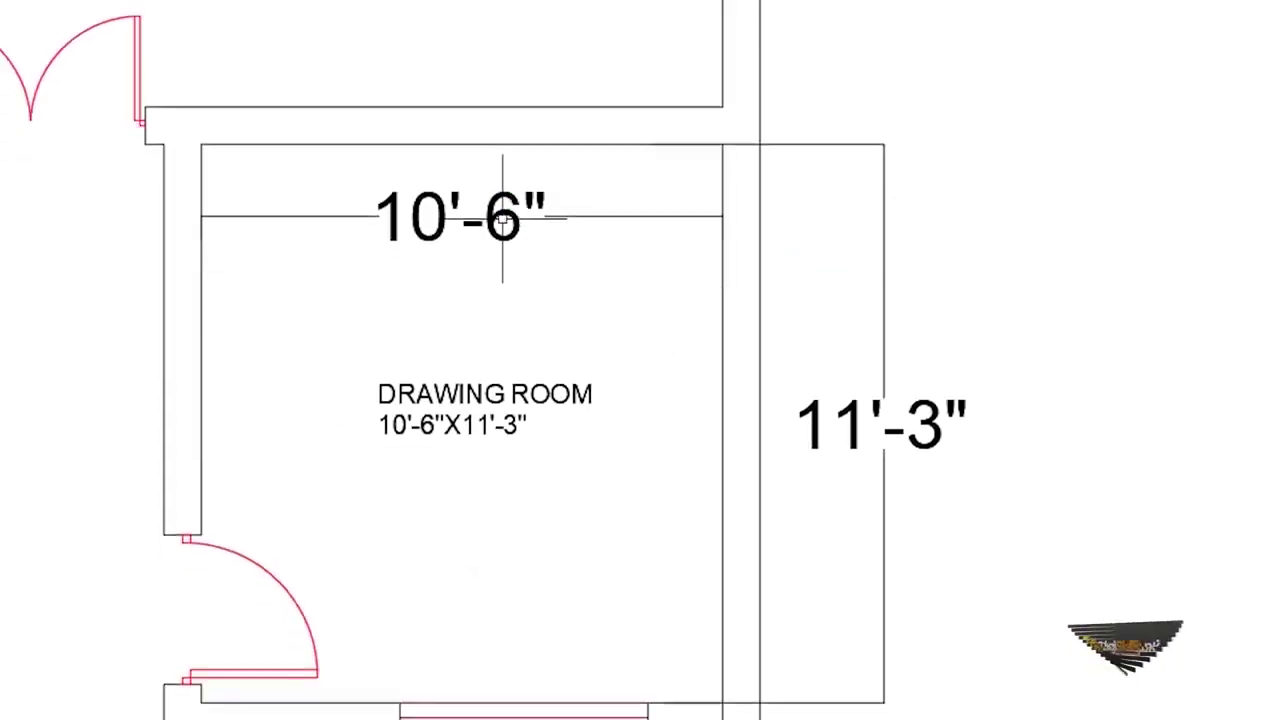
{"action": "middle_click_drag", "start_coordinate": [502, 218], "coordinate": [502, 150]}
{"action": "left_click", "coordinate": [502, 150]}
{"action": "key", "text": "Delete"}
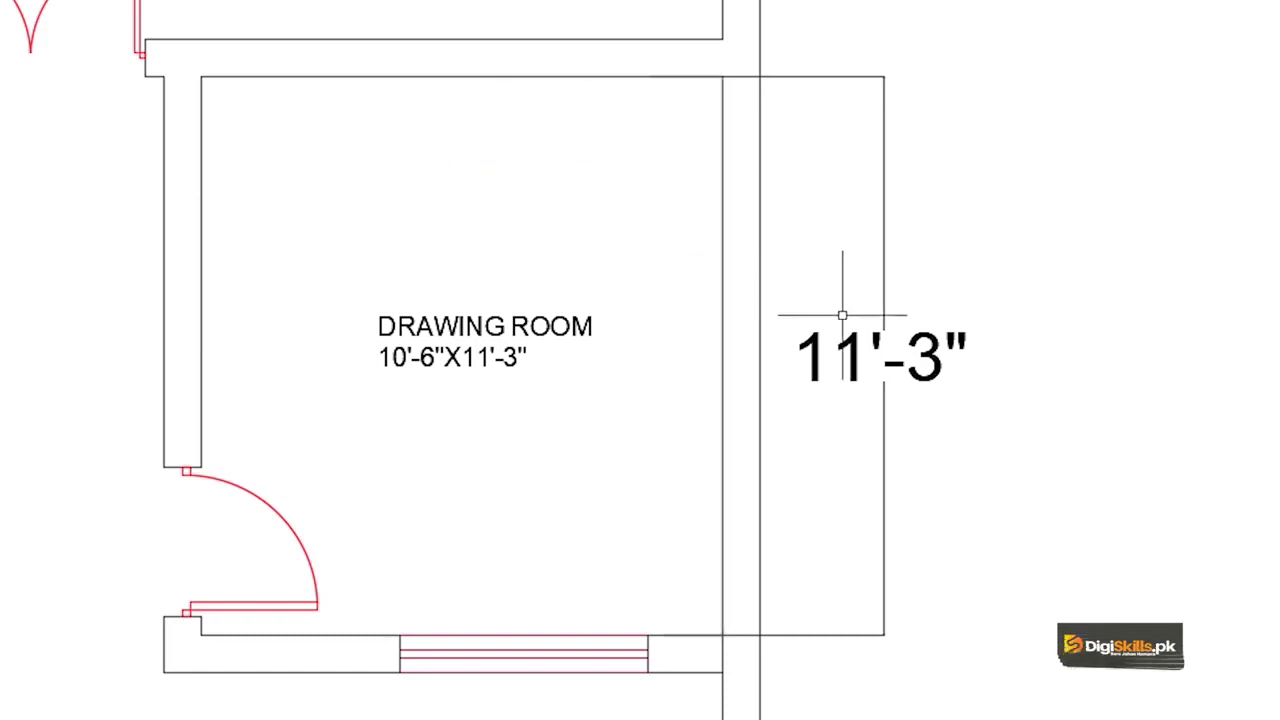
{"action": "left_click", "coordinate": [861, 305]}
{"action": "key", "text": "Delete"}
{"action": "scroll", "coordinate": [137, 251], "scroll_direction": "down", "scroll_amount": 1}
{"action": "middle_click_drag", "start_coordinate": [137, 251], "coordinate": [594, 314]}
{"action": "scroll", "coordinate": [455, 293], "scroll_direction": "down", "scroll_amount": 2}
{"action": "scroll", "coordinate": [618, 298], "scroll_direction": "up", "scroll_amount": 1}
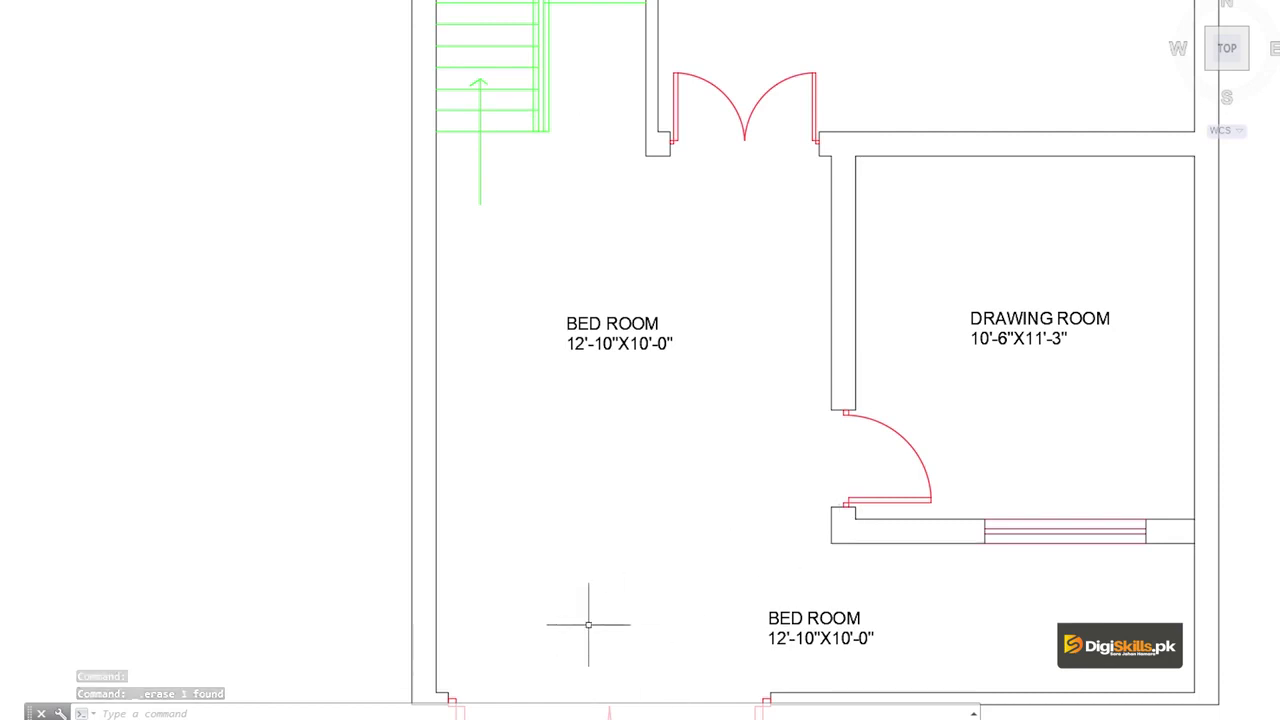
{"action": "middle_click_drag", "start_coordinate": [588, 625], "coordinate": [533, 539]}
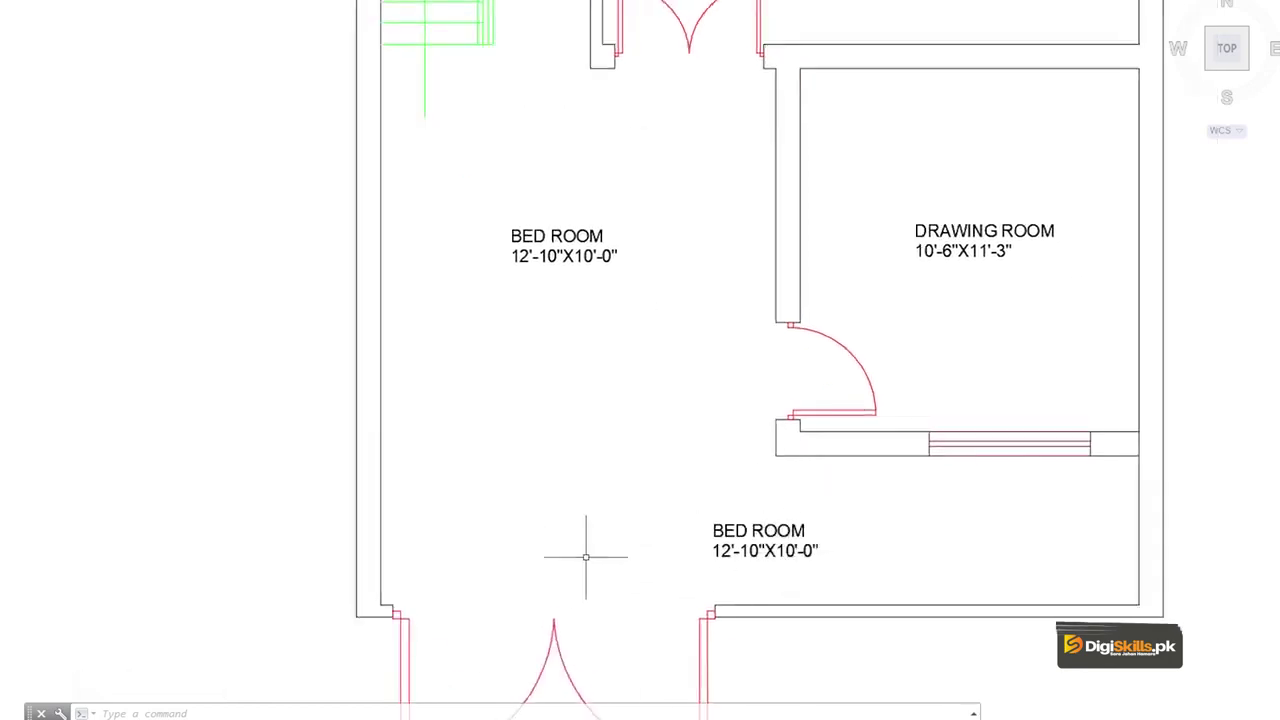
{"action": "middle_click_drag", "start_coordinate": [754, 454], "coordinate": [745, 512]}
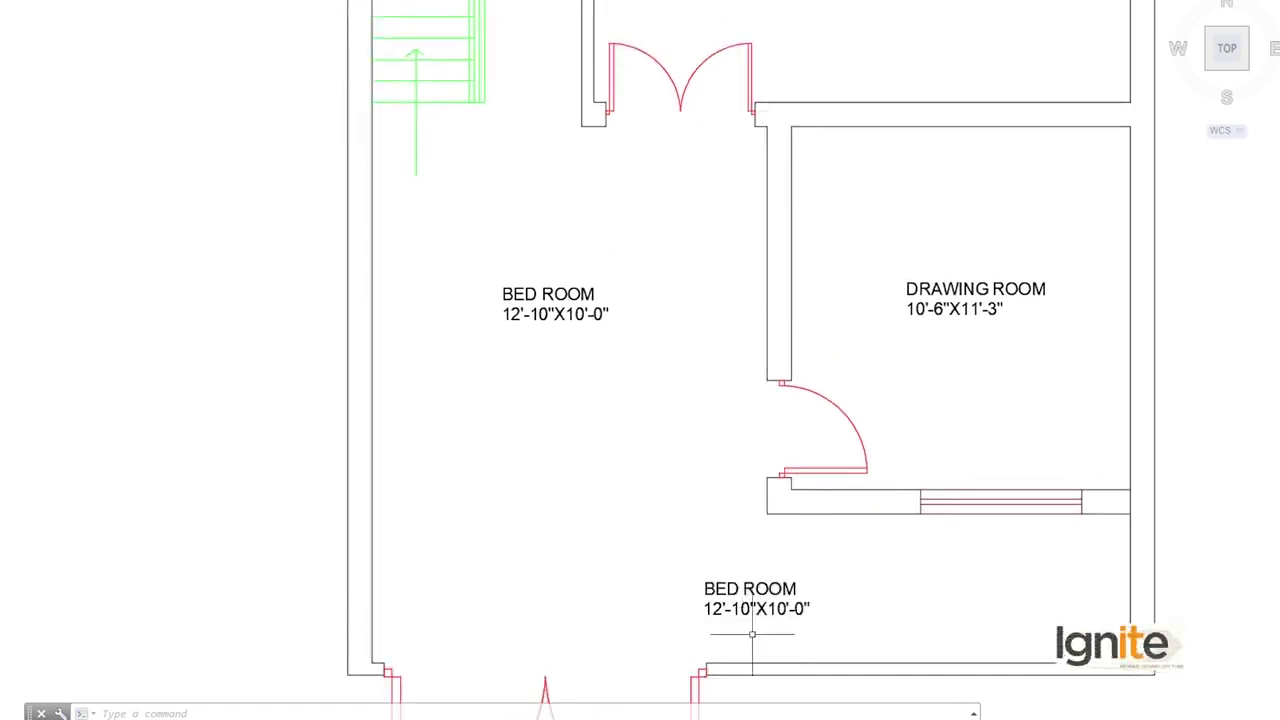
Step: Dimension the room beside the drawing room: 12' along the wall, 12'-3" across
{"action": "scroll", "coordinate": [752, 634], "scroll_direction": "up", "scroll_amount": 2}
{"action": "type", "text": "DL"}
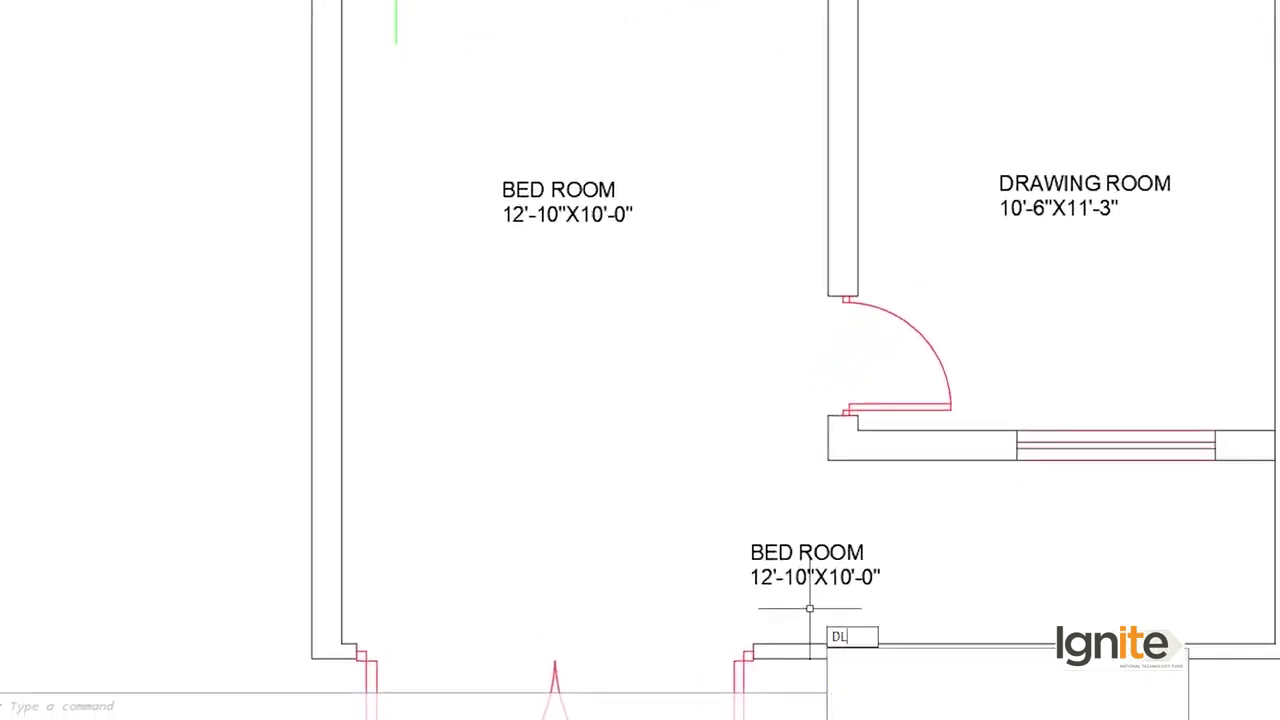
{"action": "type", "text": "I"}
{"action": "key", "text": "Return"}
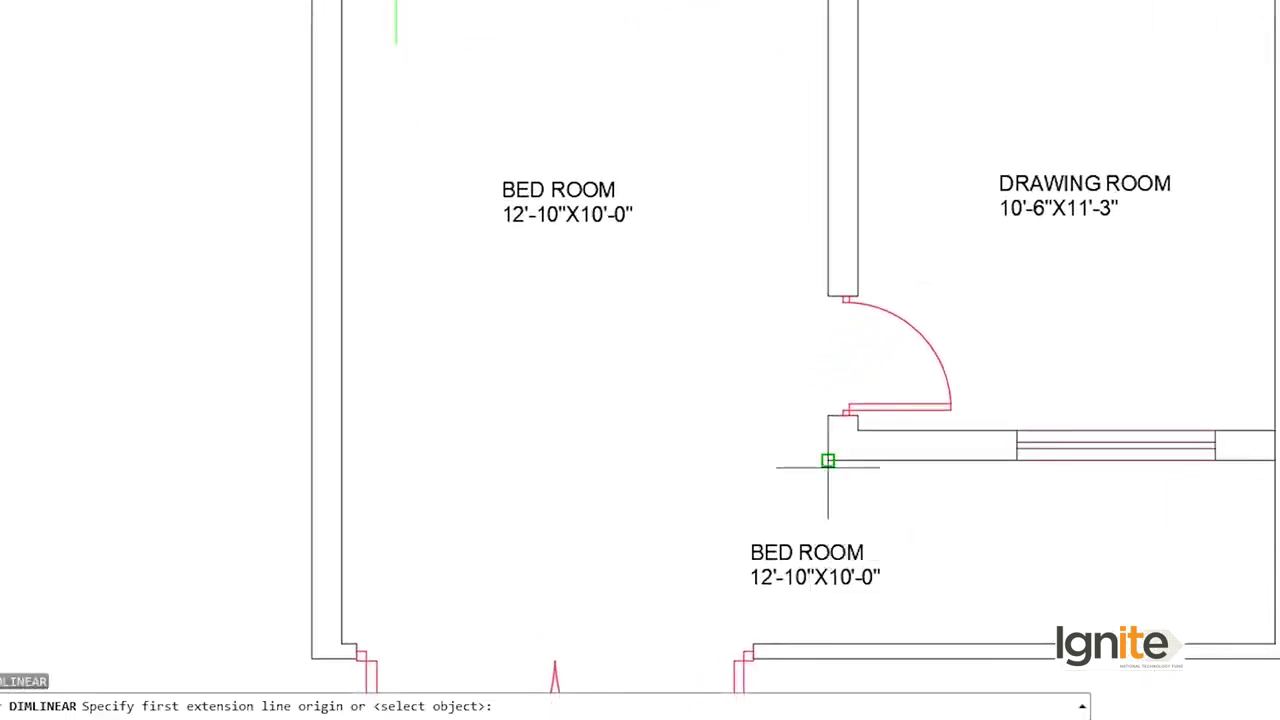
{"action": "left_click", "coordinate": [827, 458]}
{"action": "left_click", "coordinate": [827, 150]}
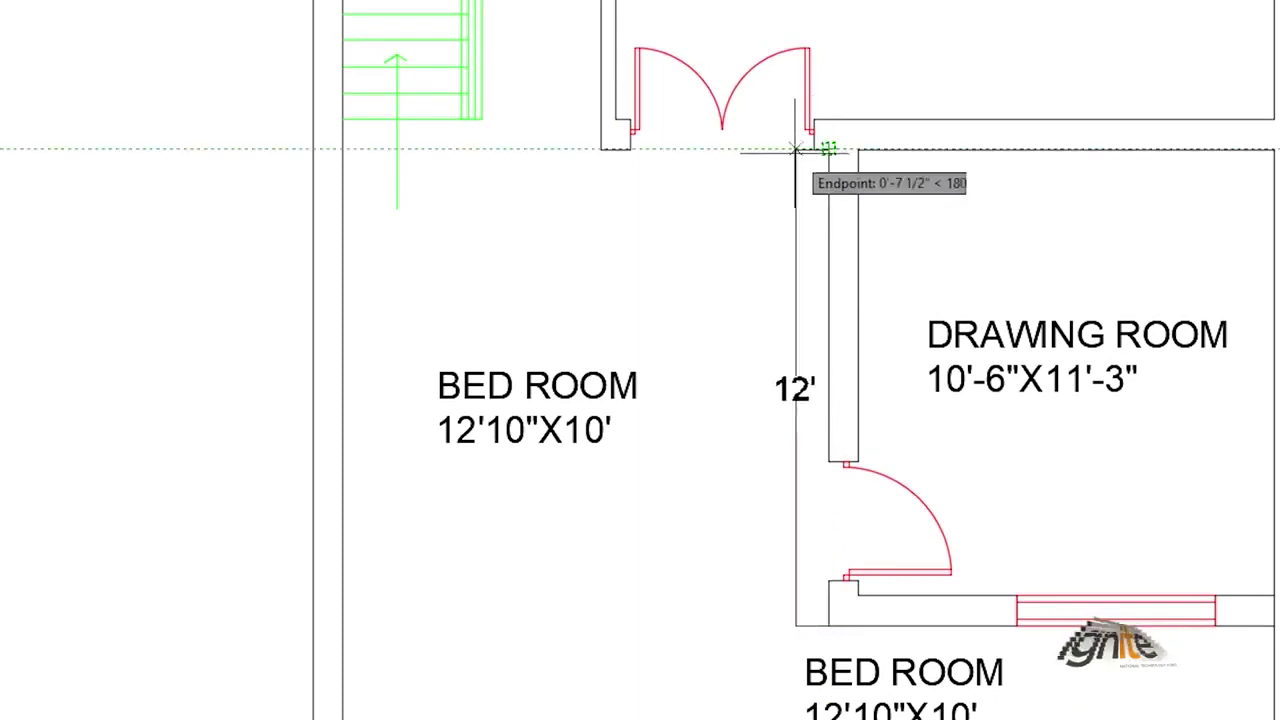
{"action": "left_click", "coordinate": [758, 158]}
{"action": "type", "text": "dli"}
{"action": "key", "text": "Return"}
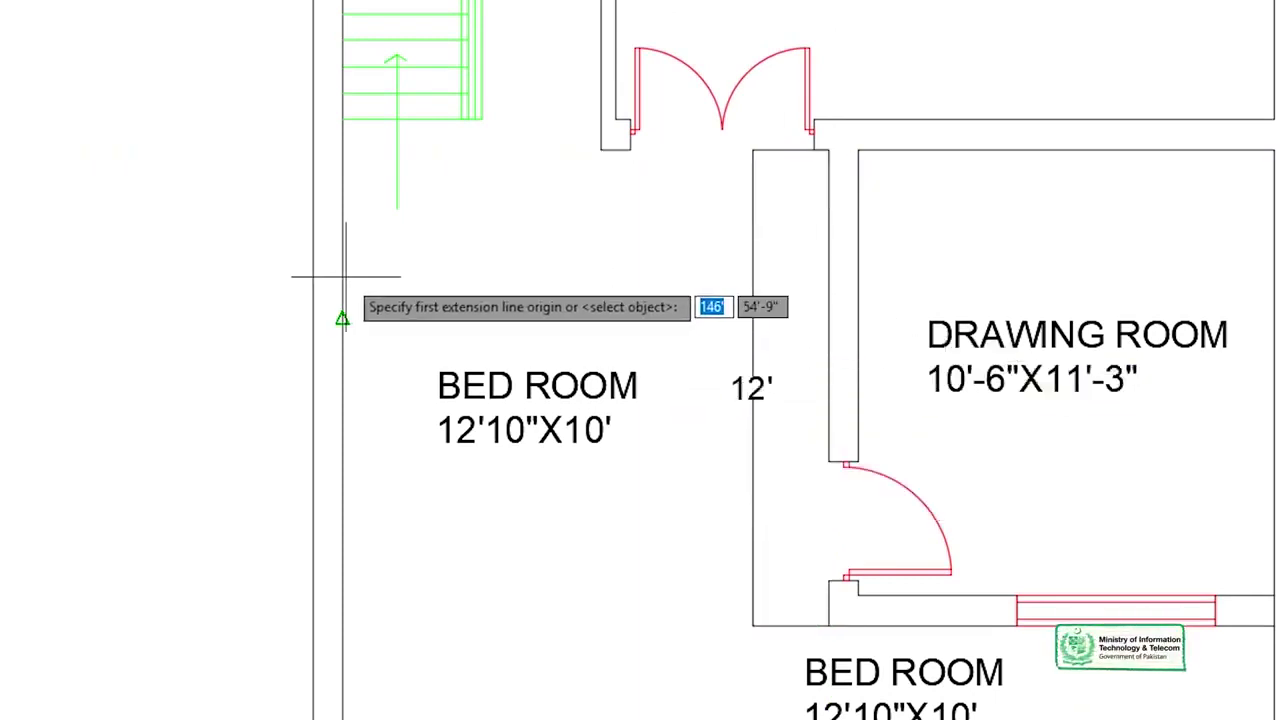
{"action": "left_click", "coordinate": [826, 318]}
{"action": "left_click", "coordinate": [743, 318]}
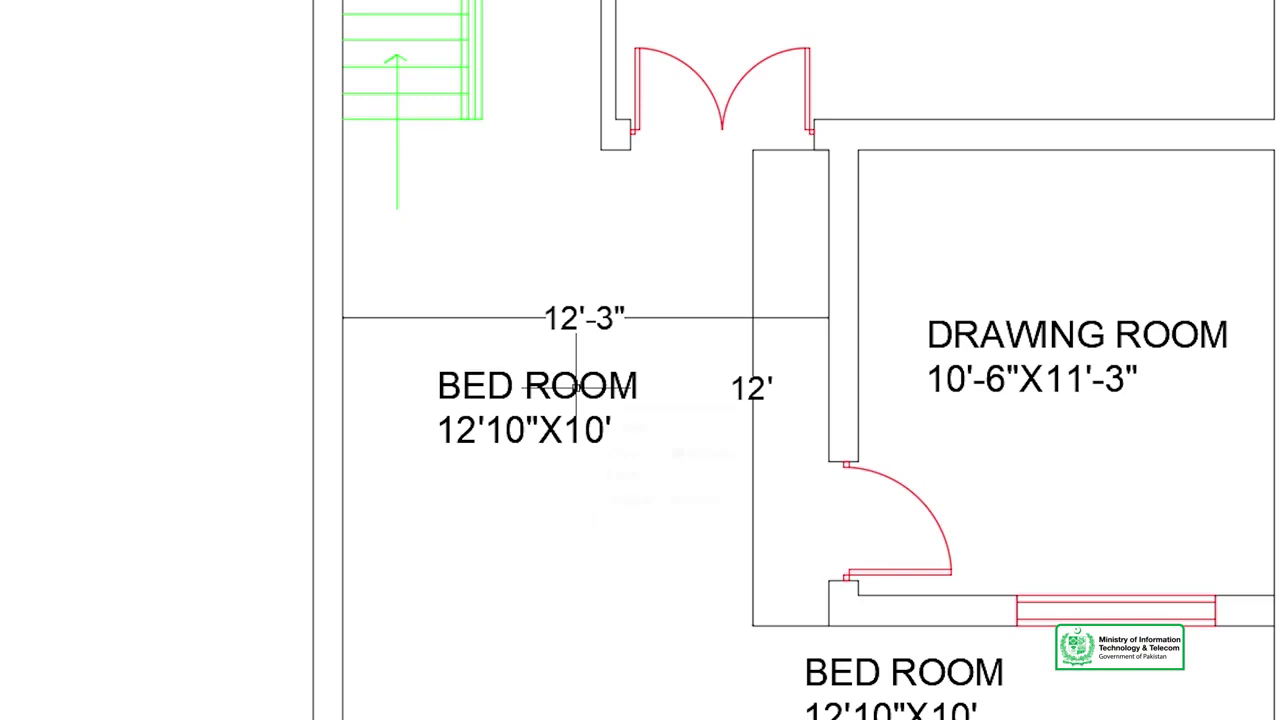
Step: Relabel the bedroom text as CAR PORCH 12'3"X12'0"
{"action": "double_click", "coordinate": [576, 386]}
{"action": "key", "text": "BackSpace"}
{"action": "key", "text": "BackSpace"}
{"action": "type", "text": "3"}
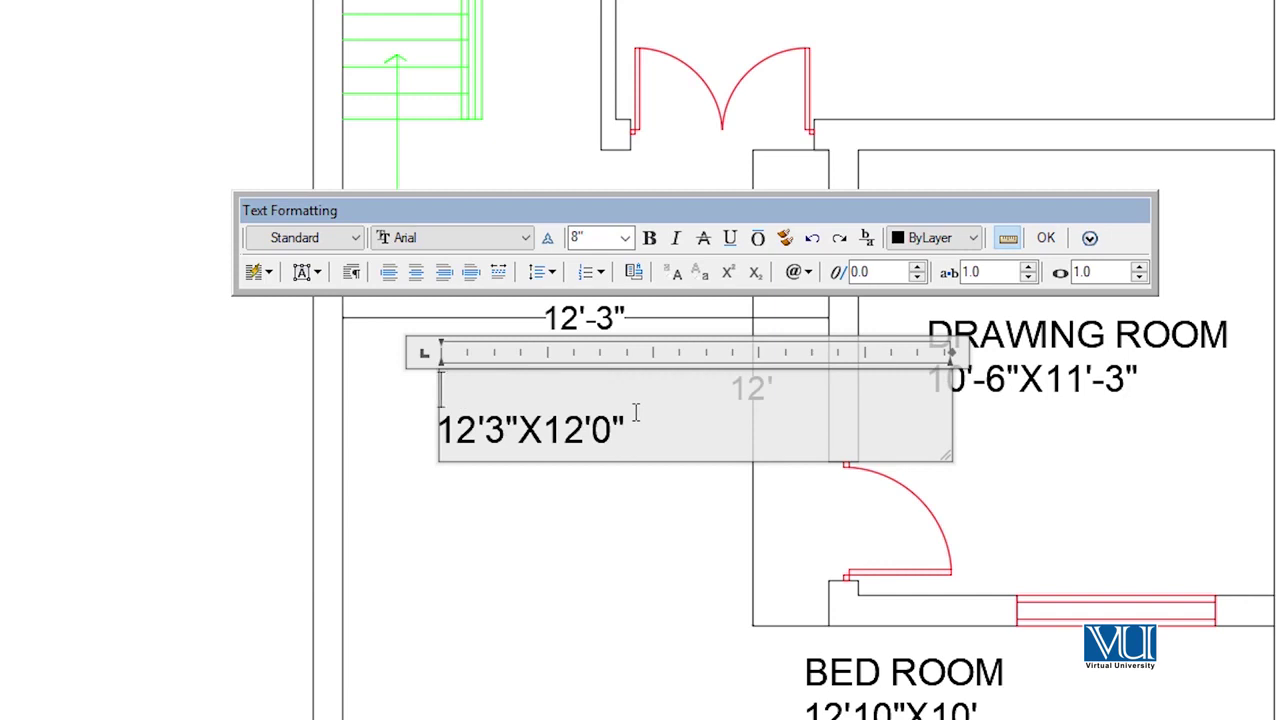
{"action": "left_click", "coordinate": [1045, 238]}
{"action": "left_click", "coordinate": [586, 317]}
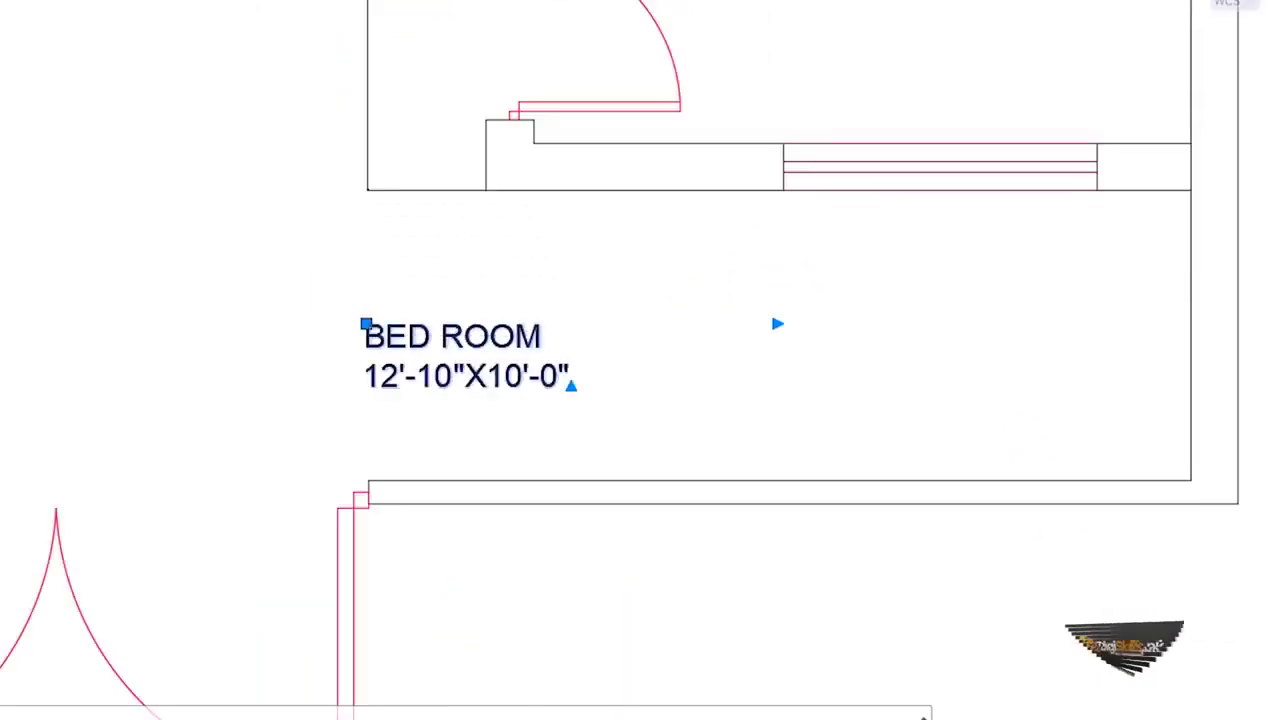
Step: Replace the copied bed room label with the single line LAWN 5' WIDE
{"action": "double_click", "coordinate": [457, 334]}
{"action": "double_click", "coordinate": [490, 337]}
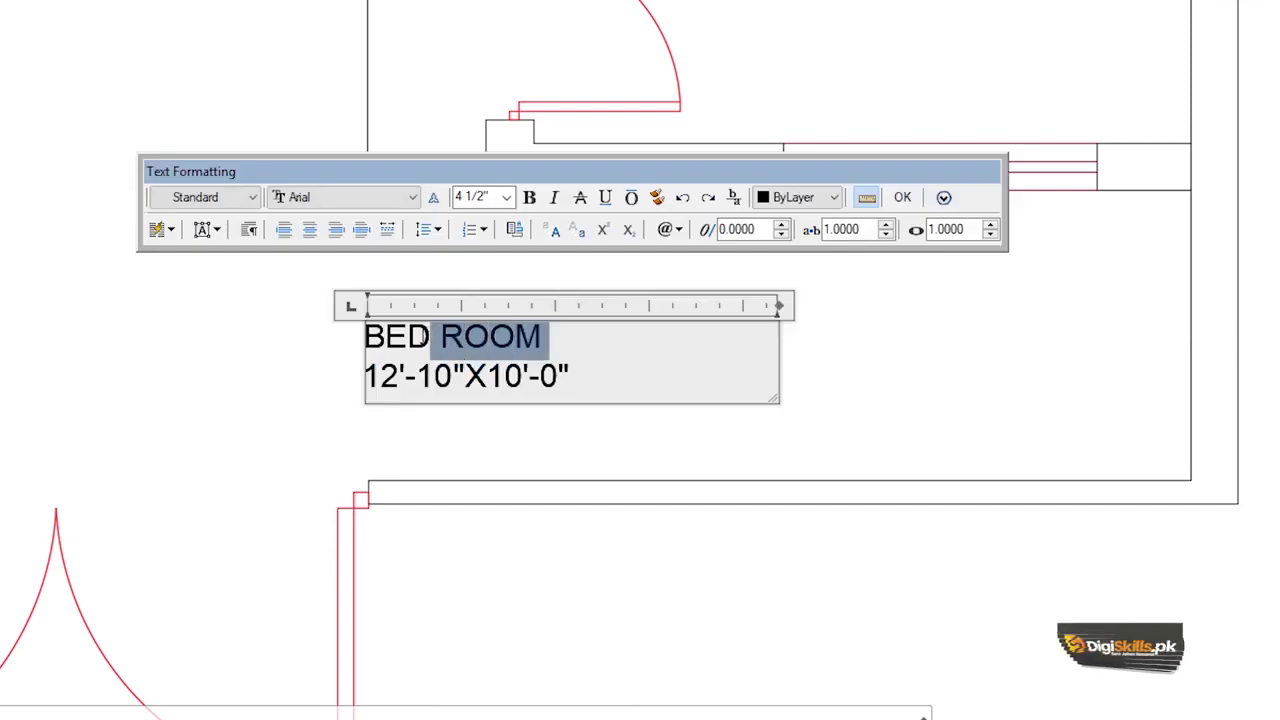
{"action": "left_click_drag", "start_coordinate": [545, 337], "coordinate": [345, 327]}
{"action": "type", "text": "LAW"}
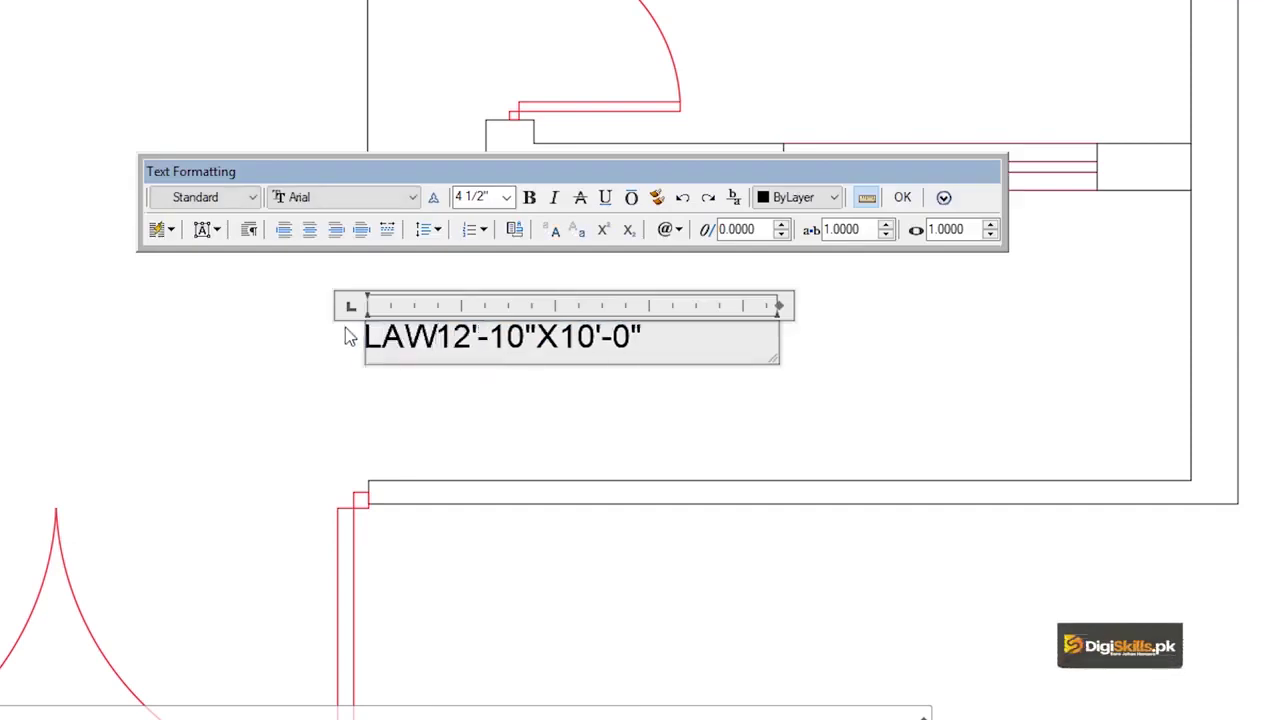
{"action": "type", "text": "N"}
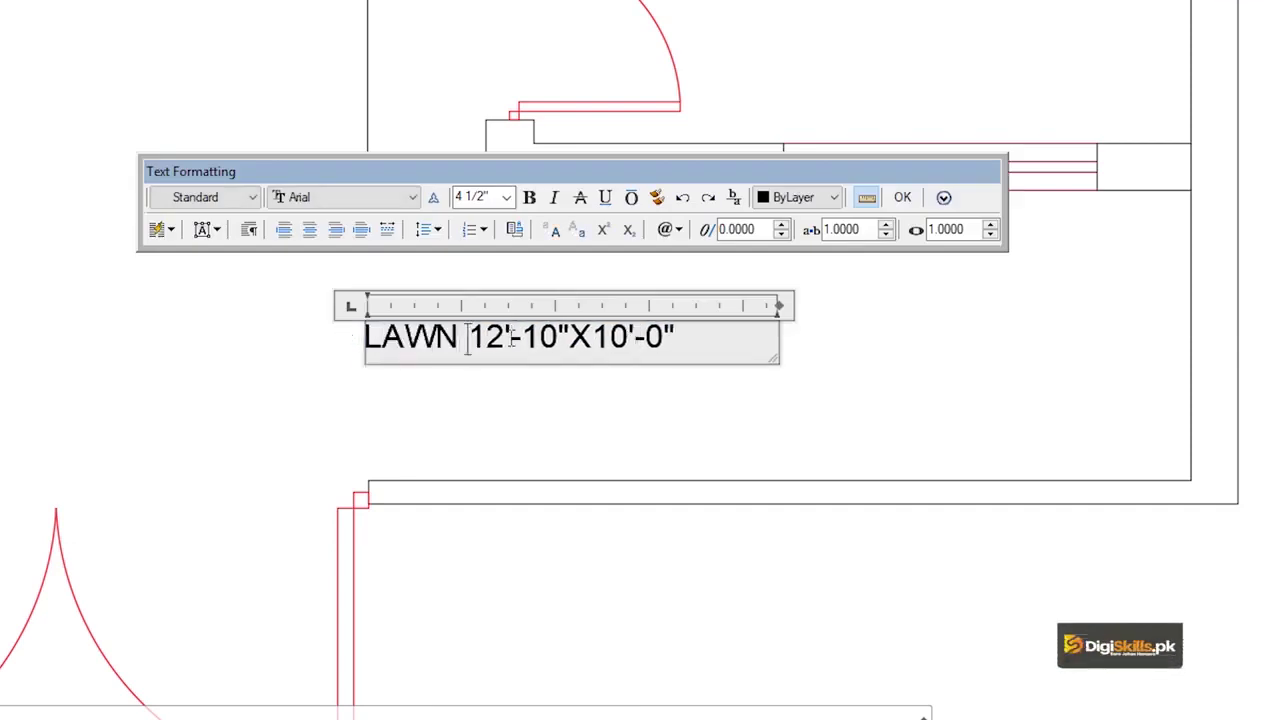
{"action": "left_click_drag", "start_coordinate": [683, 326], "coordinate": [482, 345]}
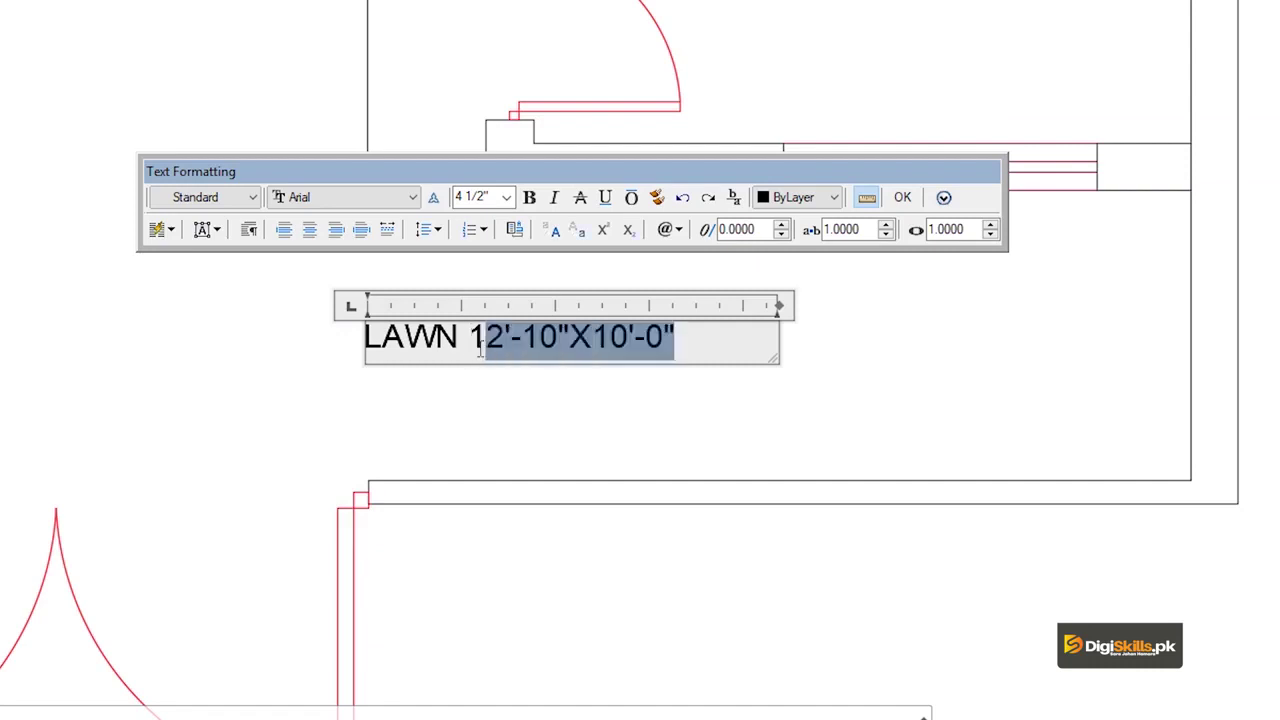
{"action": "key", "text": "Delete"}
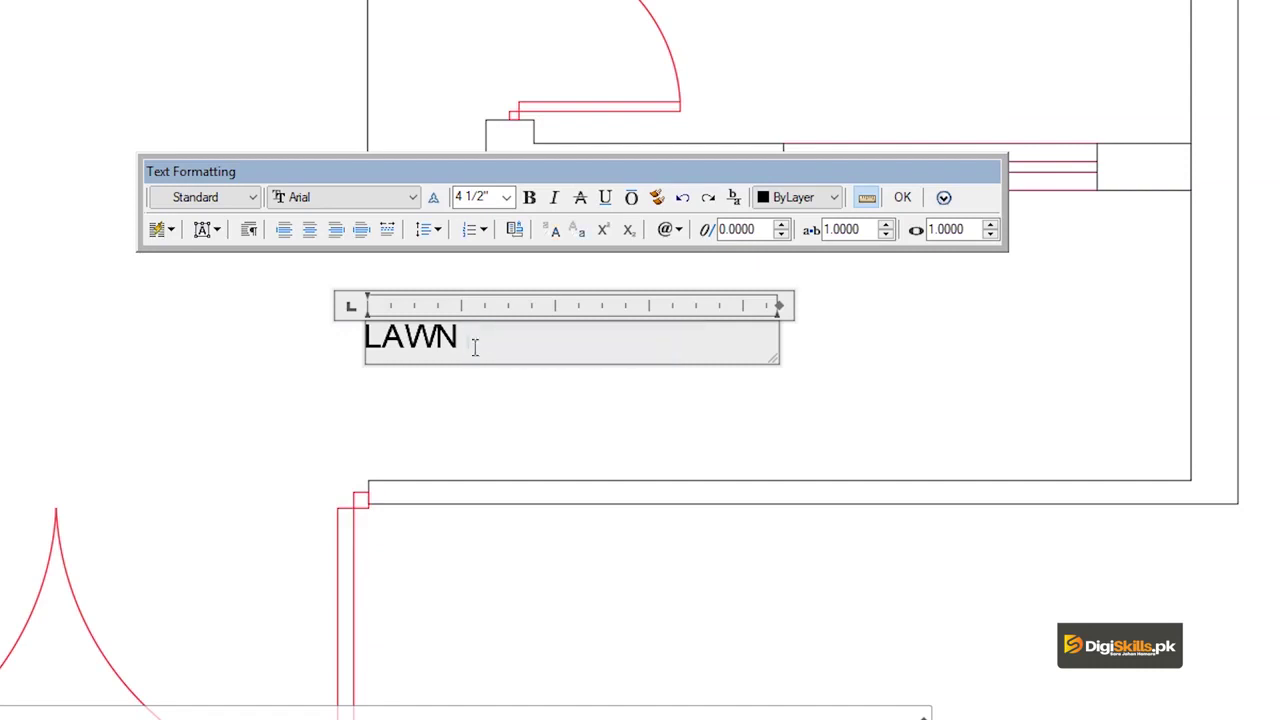
{"action": "type", "text": "5' WIDE"}
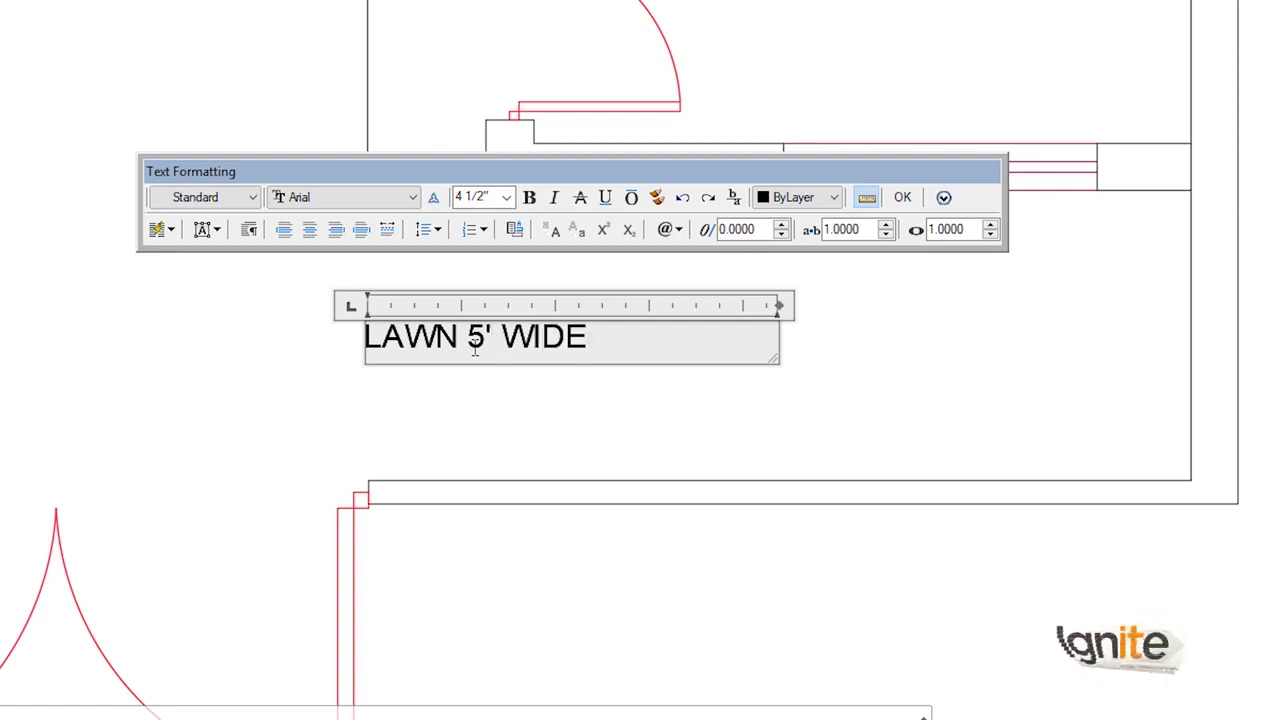
{"action": "left_click", "coordinate": [630, 412]}
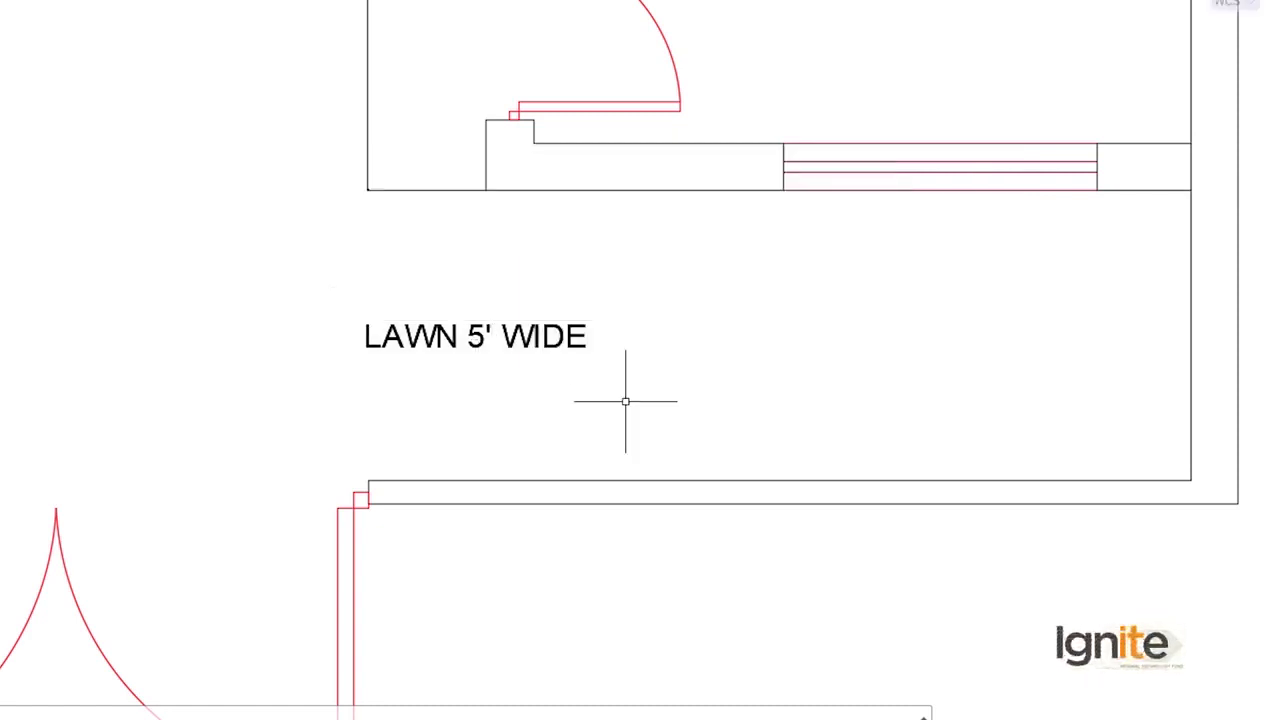
Step: Copy the LIVING ROOM label into the small room above the stairs
{"action": "scroll", "coordinate": [625, 401], "scroll_direction": "down", "scroll_amount": 10}
{"action": "scroll", "coordinate": [343, 334], "scroll_direction": "up", "scroll_amount": 5}
{"action": "scroll", "coordinate": [371, 403], "scroll_direction": "up", "scroll_amount": 2}
{"action": "scroll", "coordinate": [390, 341], "scroll_direction": "up", "scroll_amount": 4}
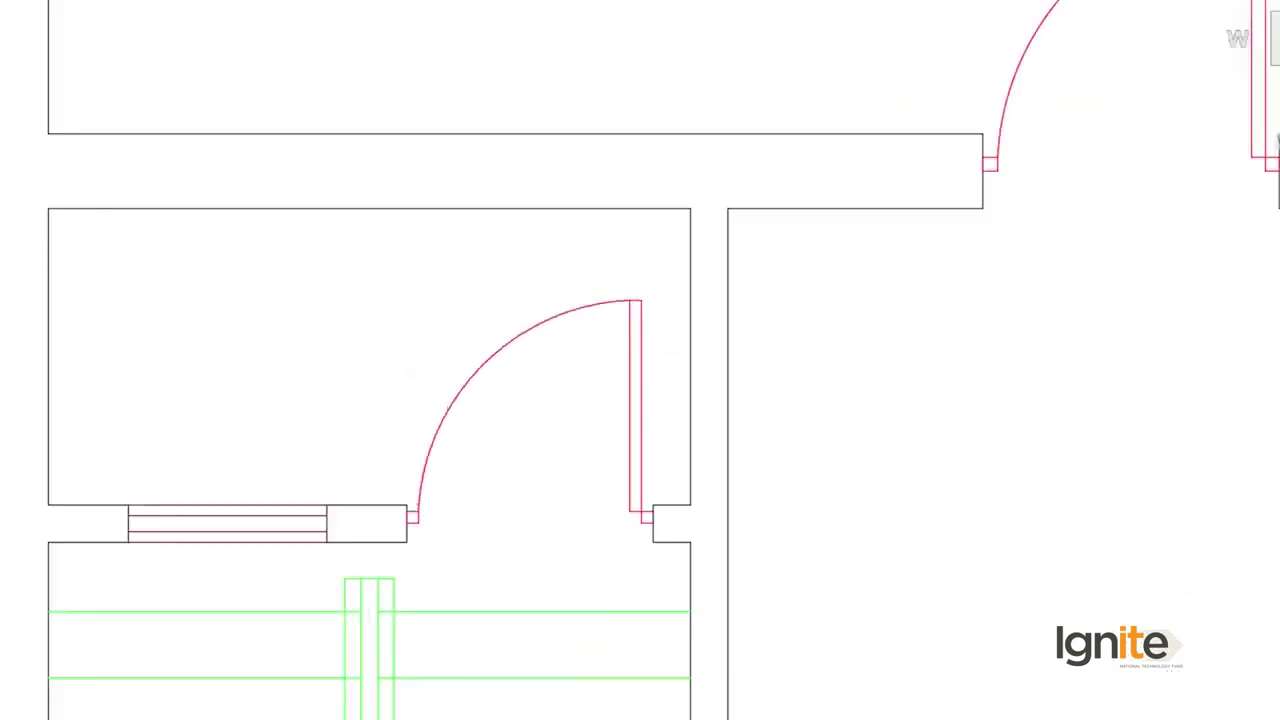
{"action": "scroll", "coordinate": [433, 245], "scroll_direction": "down", "scroll_amount": 4}
{"action": "left_click", "coordinate": [914, 420]}
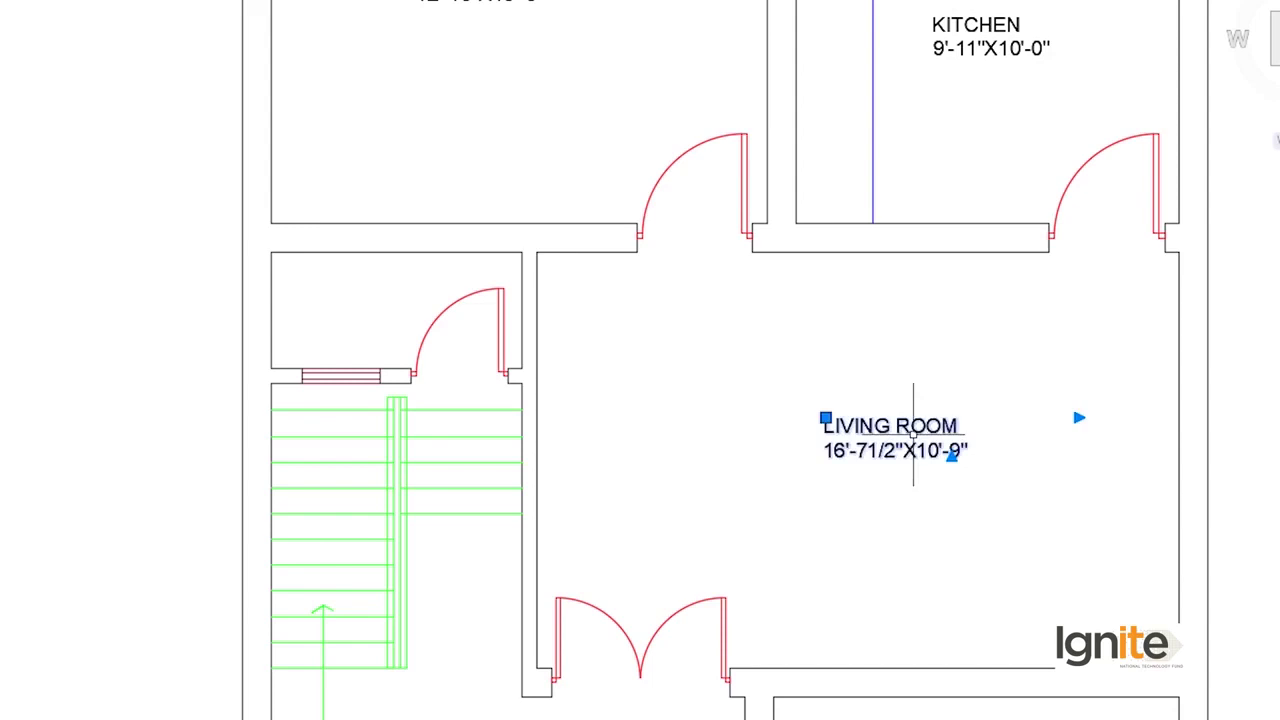
{"action": "key", "text": "ctrl+c"}
{"action": "key", "text": "ctrl+v"}
{"action": "scroll", "coordinate": [285, 325], "scroll_direction": "up", "scroll_amount": 2}
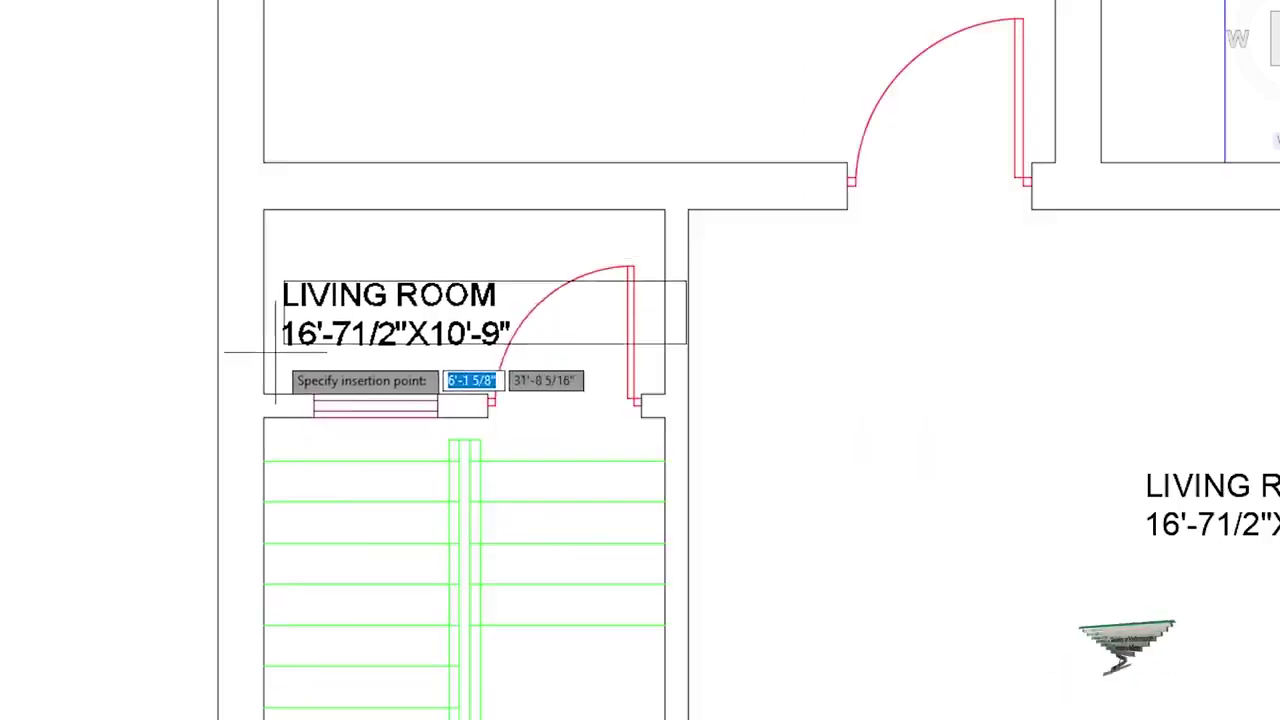
{"action": "left_click", "coordinate": [290, 320]}
Step: Dimension the small room with a vertical 3' depth and a 6'-6" width
{"action": "scroll", "coordinate": [409, 198], "scroll_direction": "up", "scroll_amount": 2}
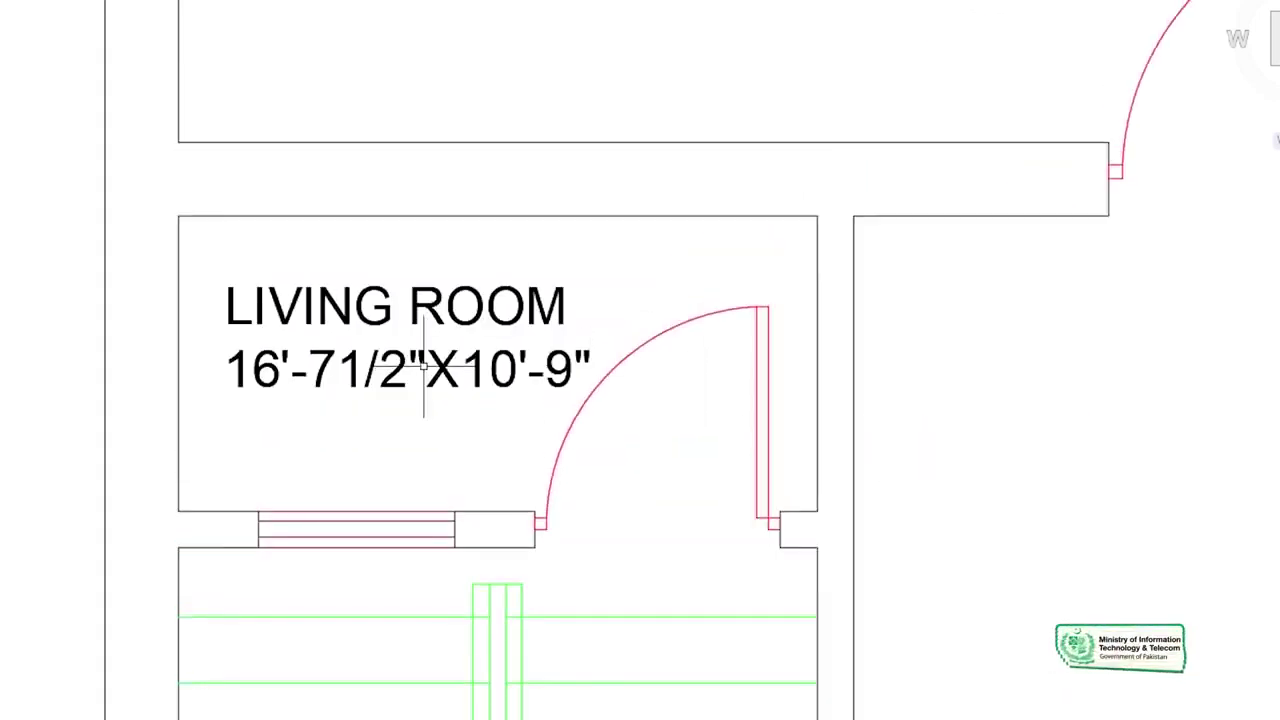
{"action": "type", "text": "DLI"}
{"action": "key", "text": "Return"}
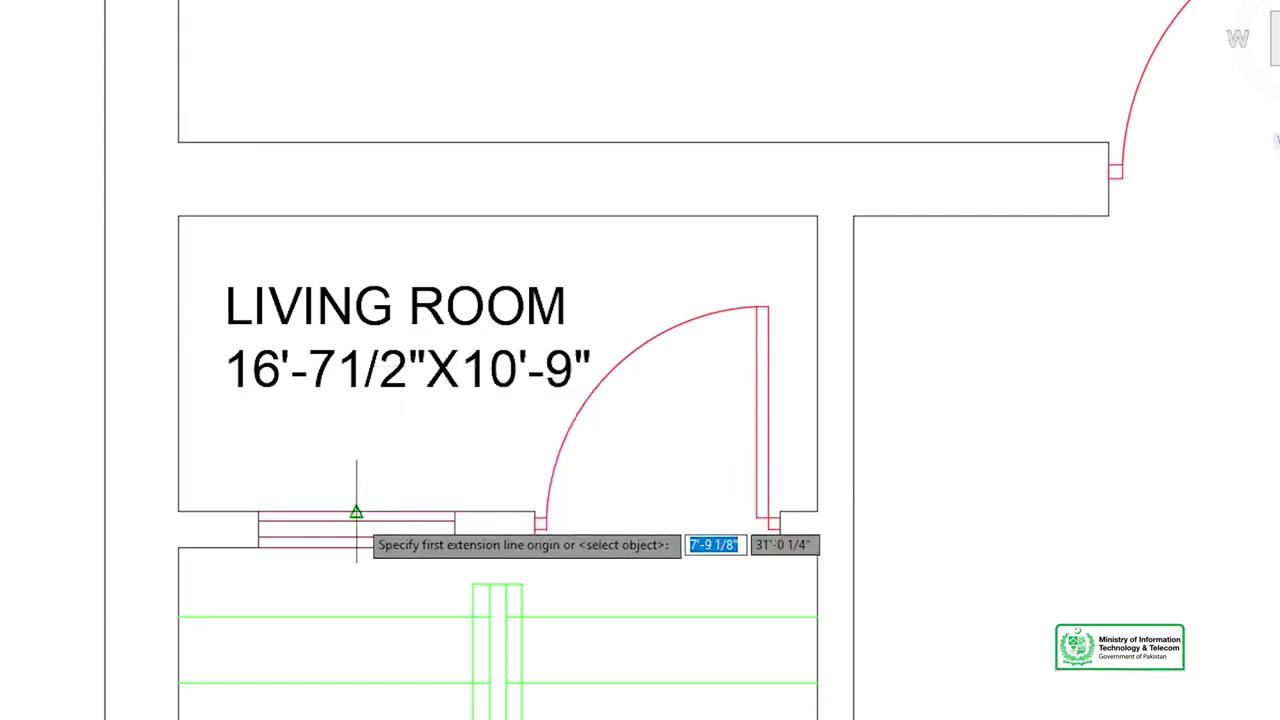
{"action": "left_click", "coordinate": [356, 522]}
{"action": "left_click", "coordinate": [351, 215]}
{"action": "left_click", "coordinate": [418, 216]}
{"action": "key", "text": "Return"}
{"action": "left_click", "coordinate": [178, 253]}
{"action": "left_click", "coordinate": [806, 253]}
{"action": "left_click", "coordinate": [828, 157]}
Step: Select the copied LIVING ROOM label in the small room
{"action": "scroll", "coordinate": [446, 364], "scroll_direction": "up", "scroll_amount": 2}
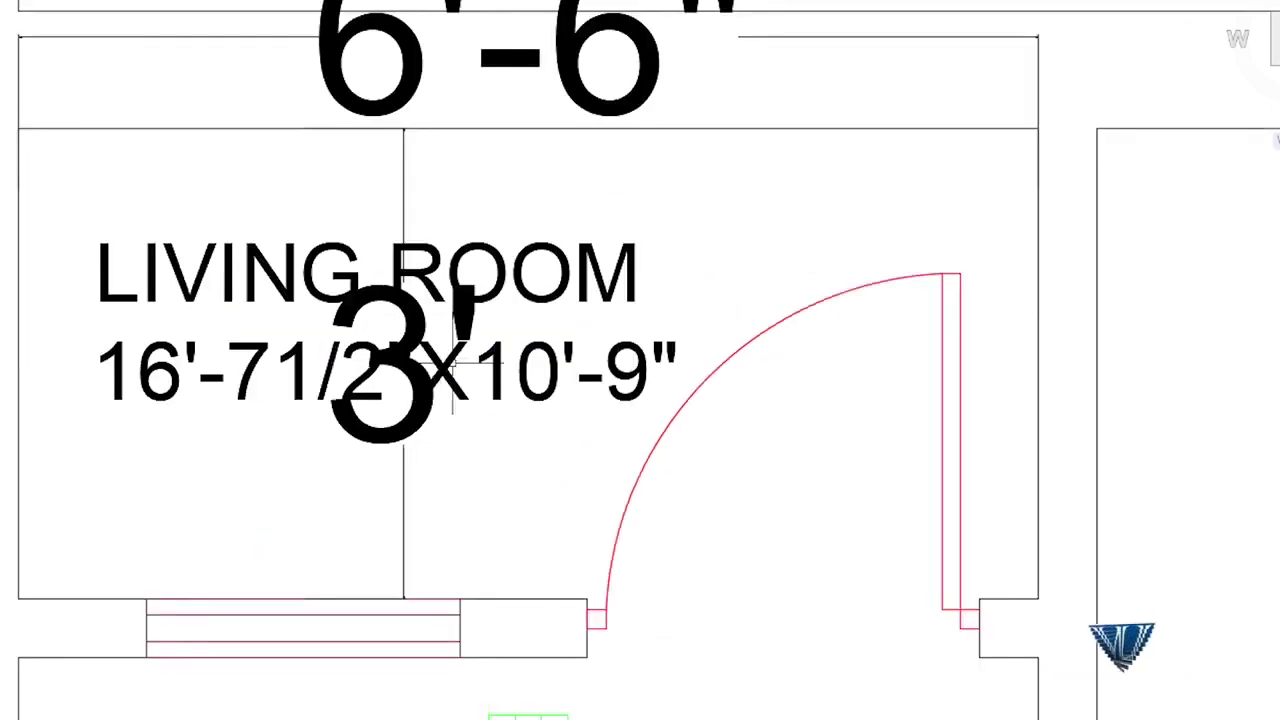
{"action": "scroll", "coordinate": [452, 370], "scroll_direction": "down", "scroll_amount": 1}
{"action": "left_click", "coordinate": [232, 336]}
{"action": "left_click", "coordinate": [234, 300]}
{"action": "left_click", "coordinate": [244, 300]}
{"action": "left_click", "coordinate": [246, 300]}
Step: Change the copied label's text from LIVING ROOM to POWDER
{"action": "double_click", "coordinate": [250, 300]}
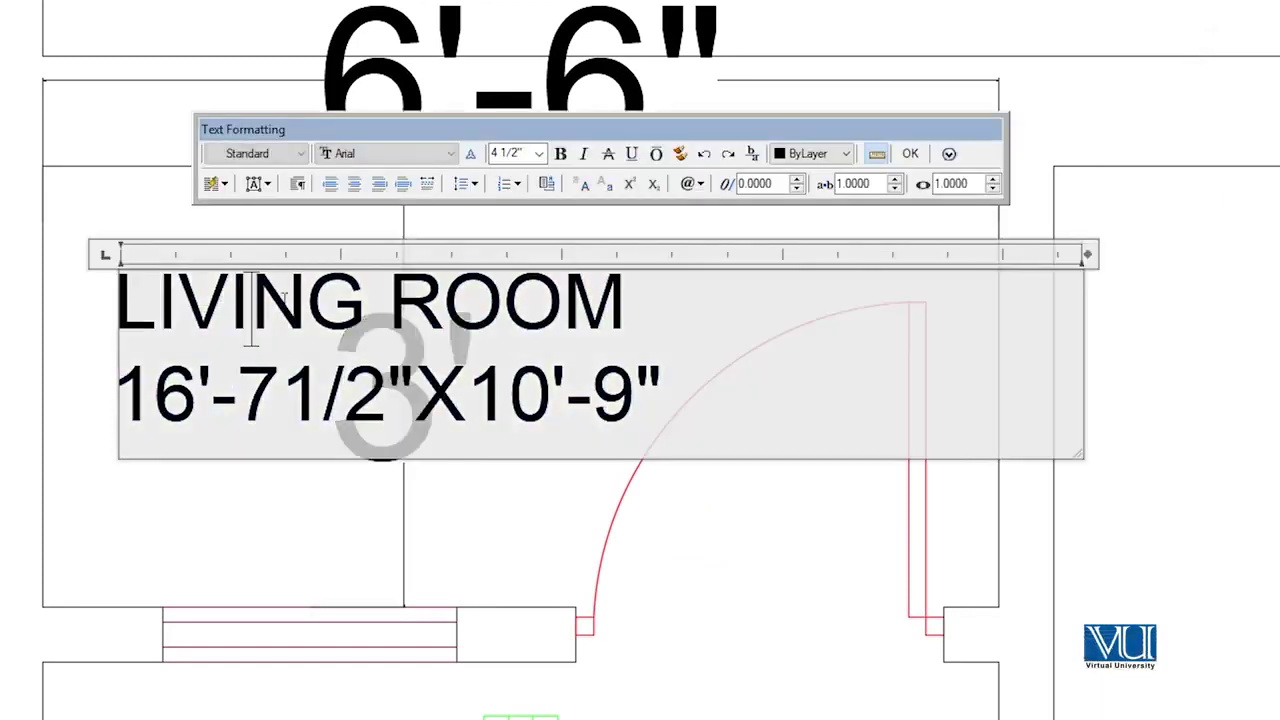
{"action": "left_click_drag", "start_coordinate": [377, 297], "coordinate": [128, 312]}
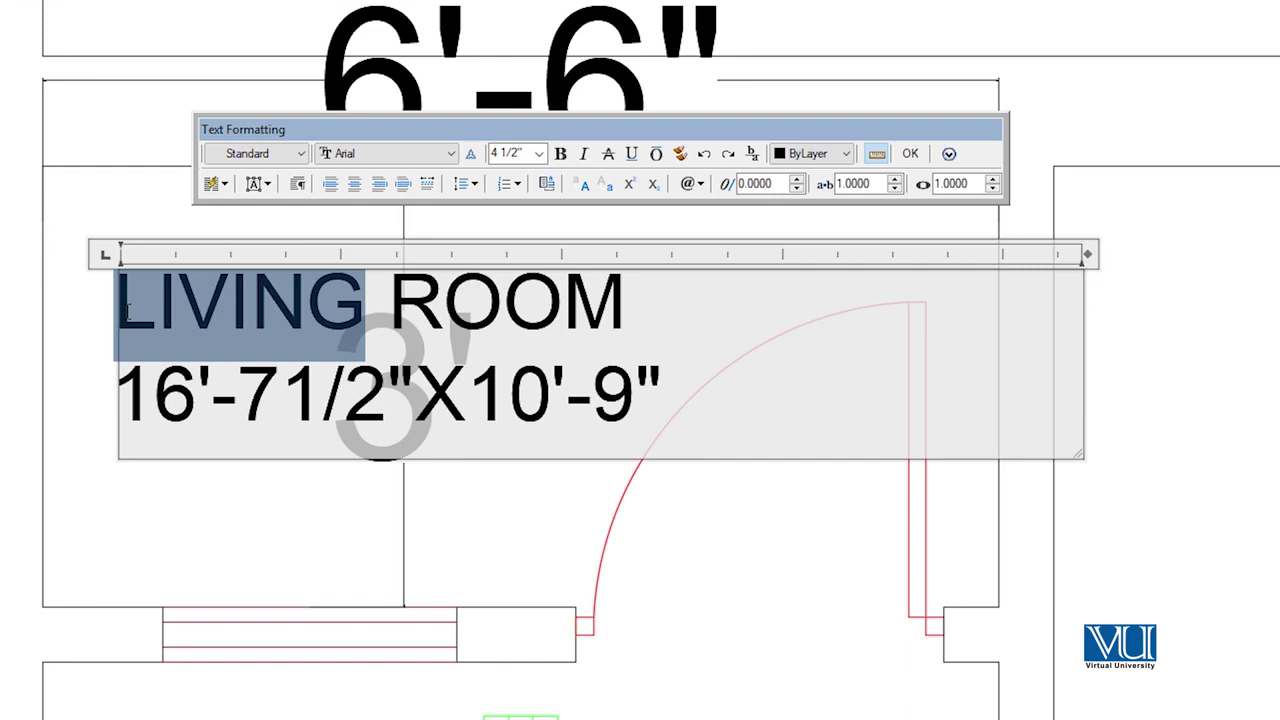
{"action": "type", "text": "POWDER"}
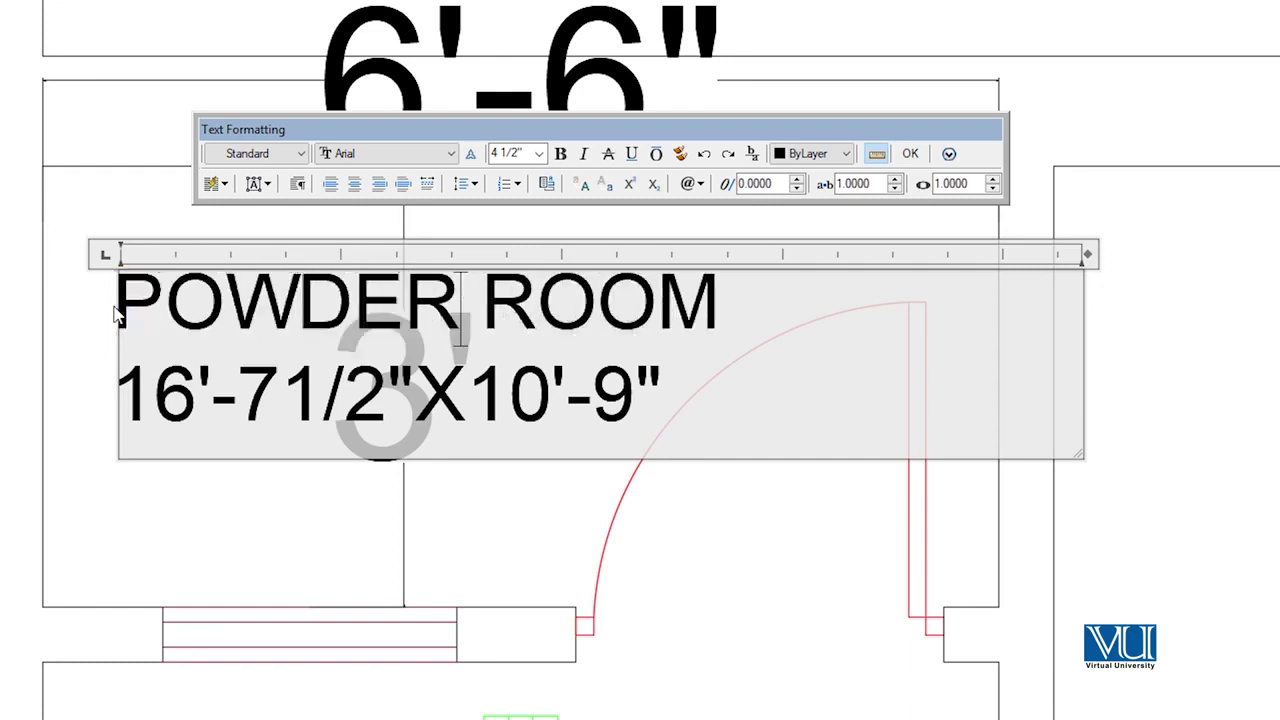
{"action": "left_click_drag", "start_coordinate": [759, 315], "coordinate": [501, 313]}
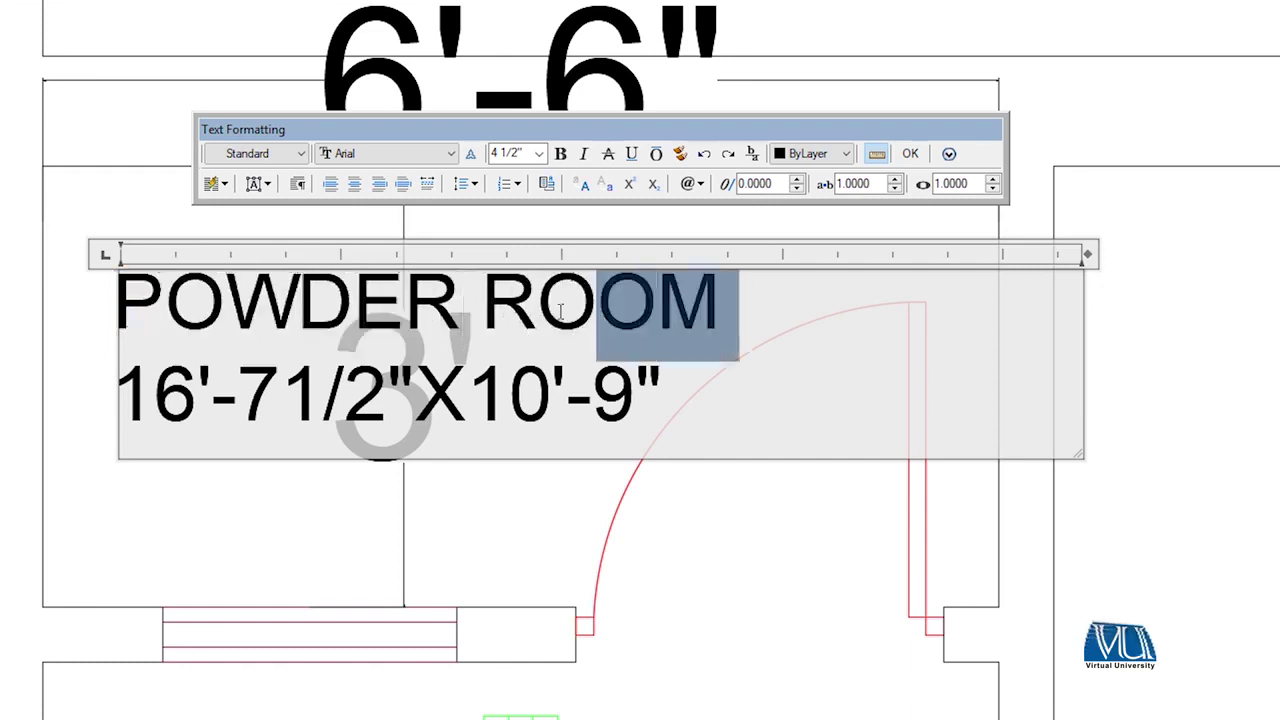
{"action": "key", "text": "Delete"}
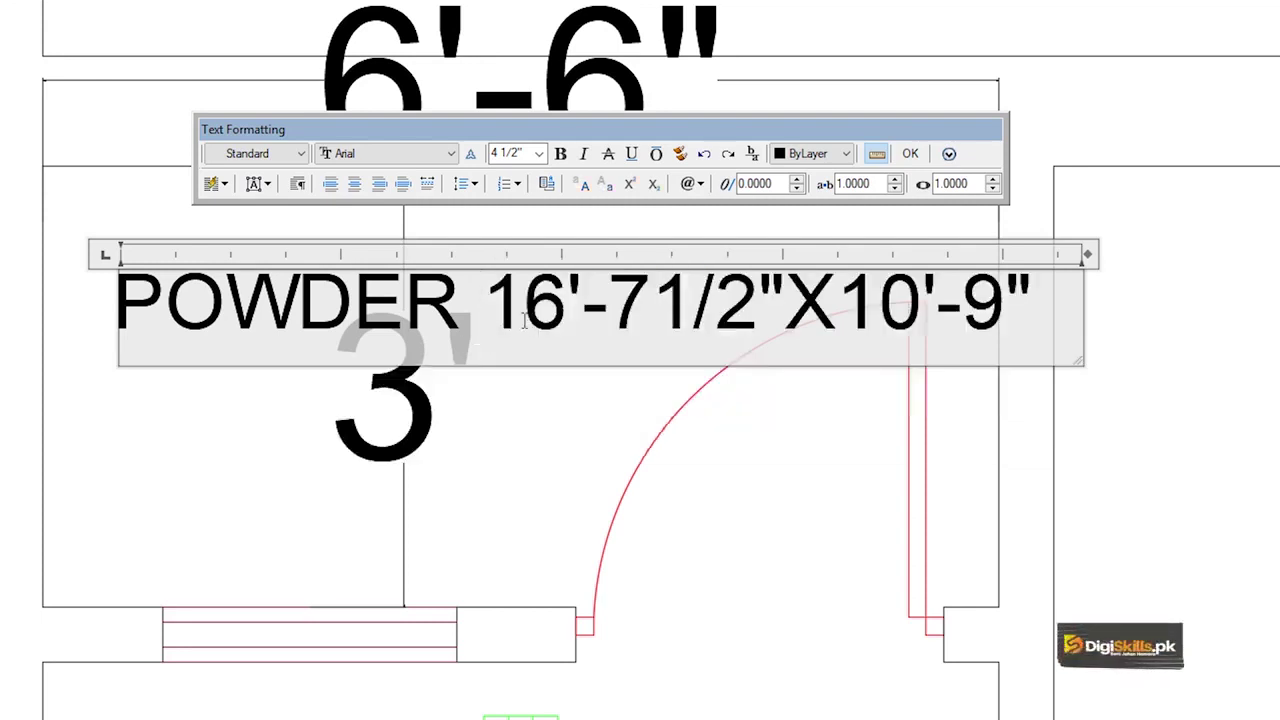
Step: Set the size line to 6'-6"X3'-0" below POWDER and commit the label
{"action": "left_click", "coordinate": [519, 319]}
{"action": "key", "text": "BackSpace"}
{"action": "left_click_drag", "start_coordinate": [718, 330], "coordinate": [580, 330]}
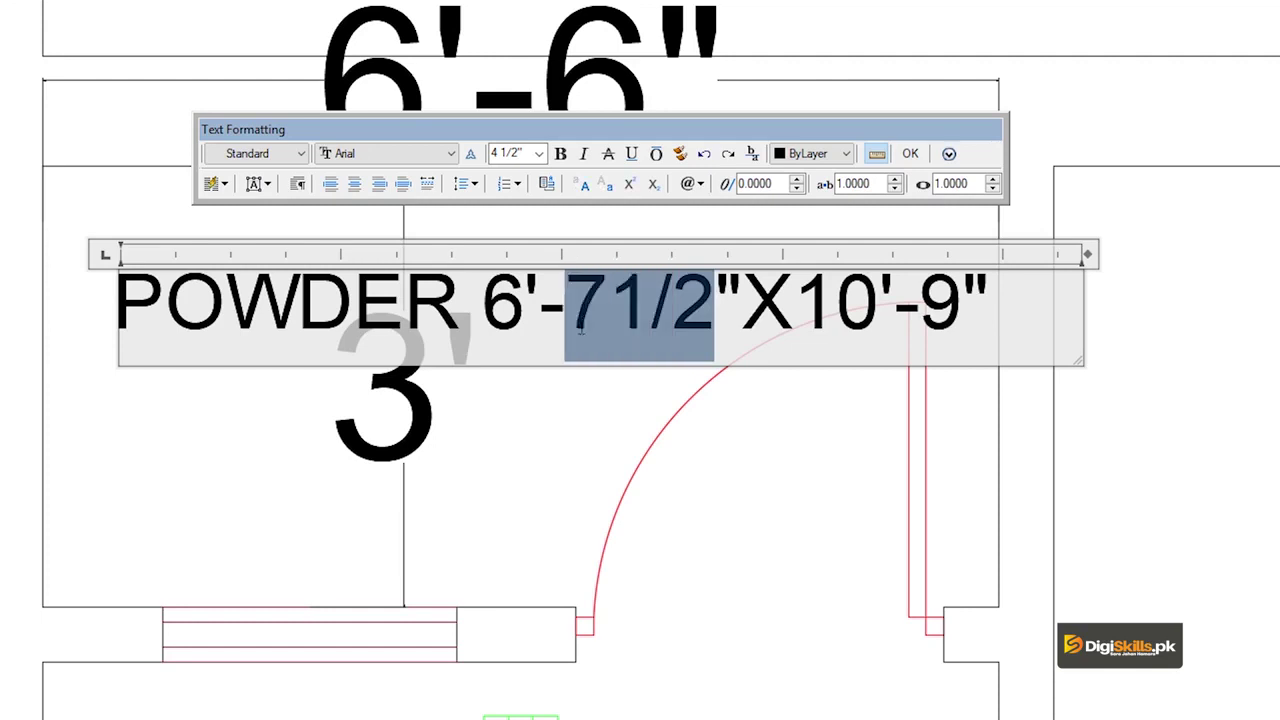
{"action": "type", "text": "6"}
{"action": "mouse_move", "coordinate": [856, 330]}
{"action": "left_mouse_down"}
{"action": "mouse_move", "coordinate": [730, 330]}
{"action": "mouse_move", "coordinate": [703, 316]}
{"action": "left_mouse_up"}
{"action": "type", "text": "3"}
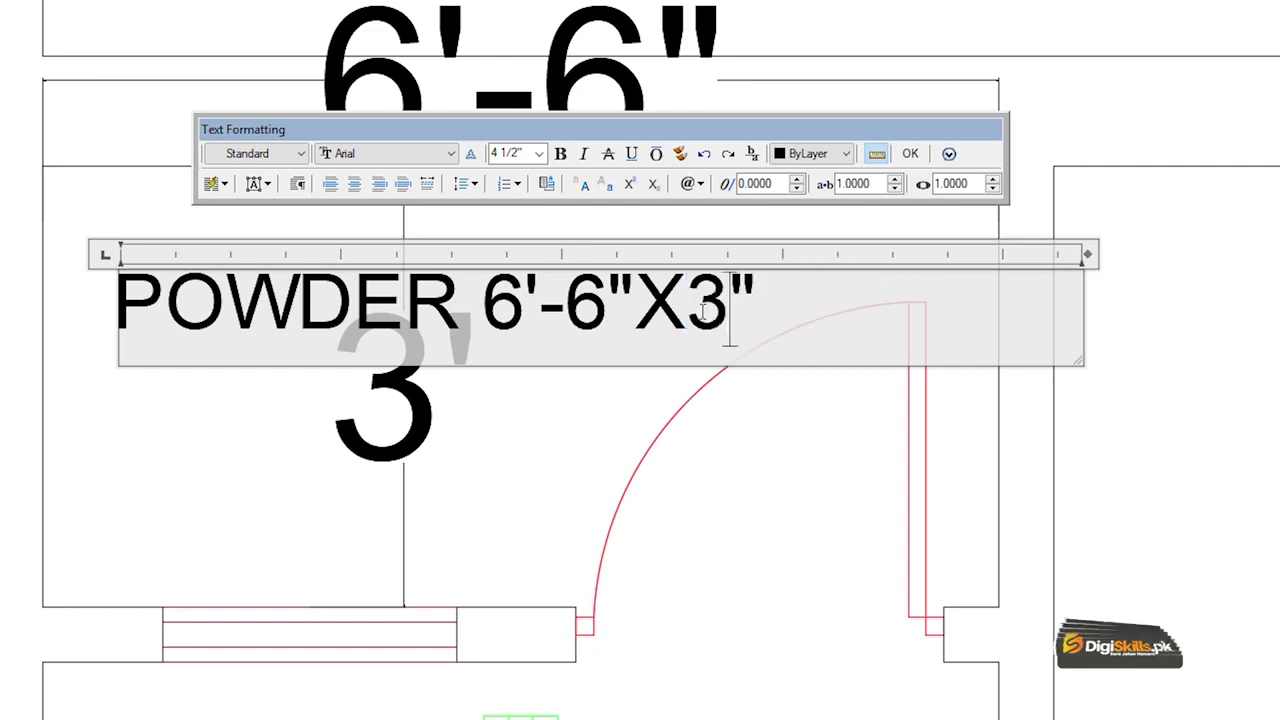
{"action": "type", "text": "-0"}
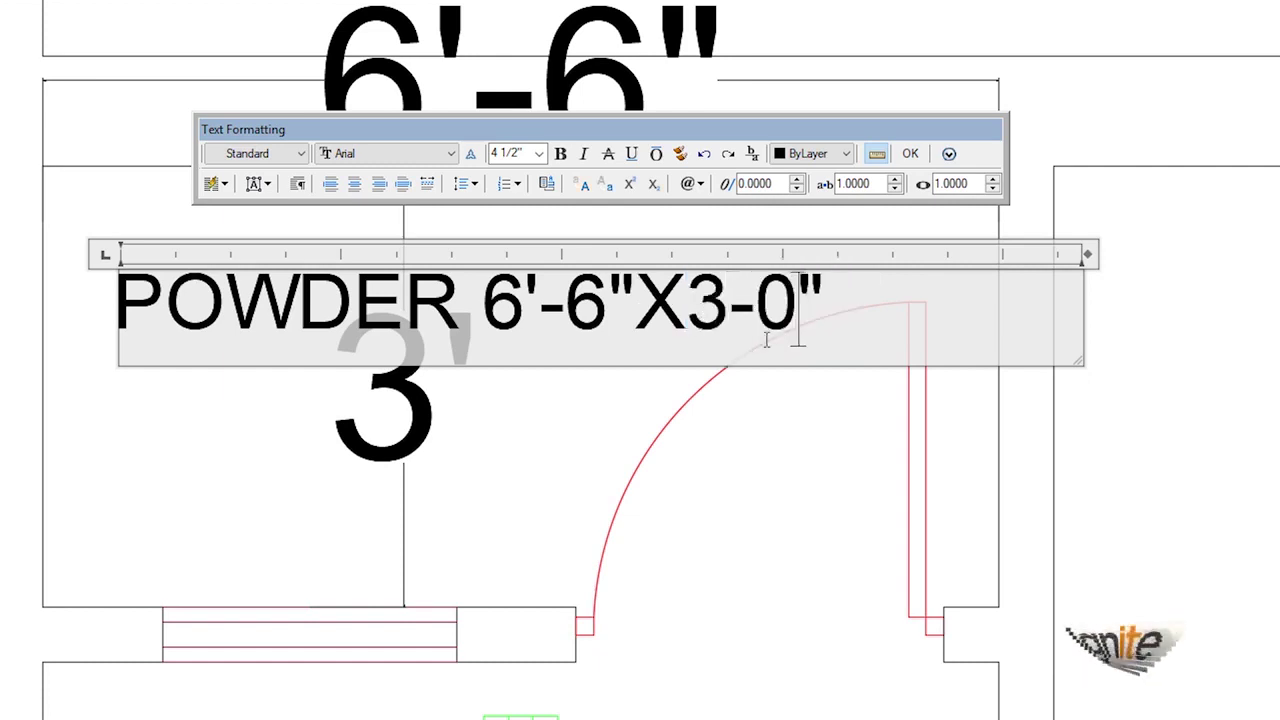
{"action": "left_click", "coordinate": [725, 293]}
{"action": "type", "text": "'"}
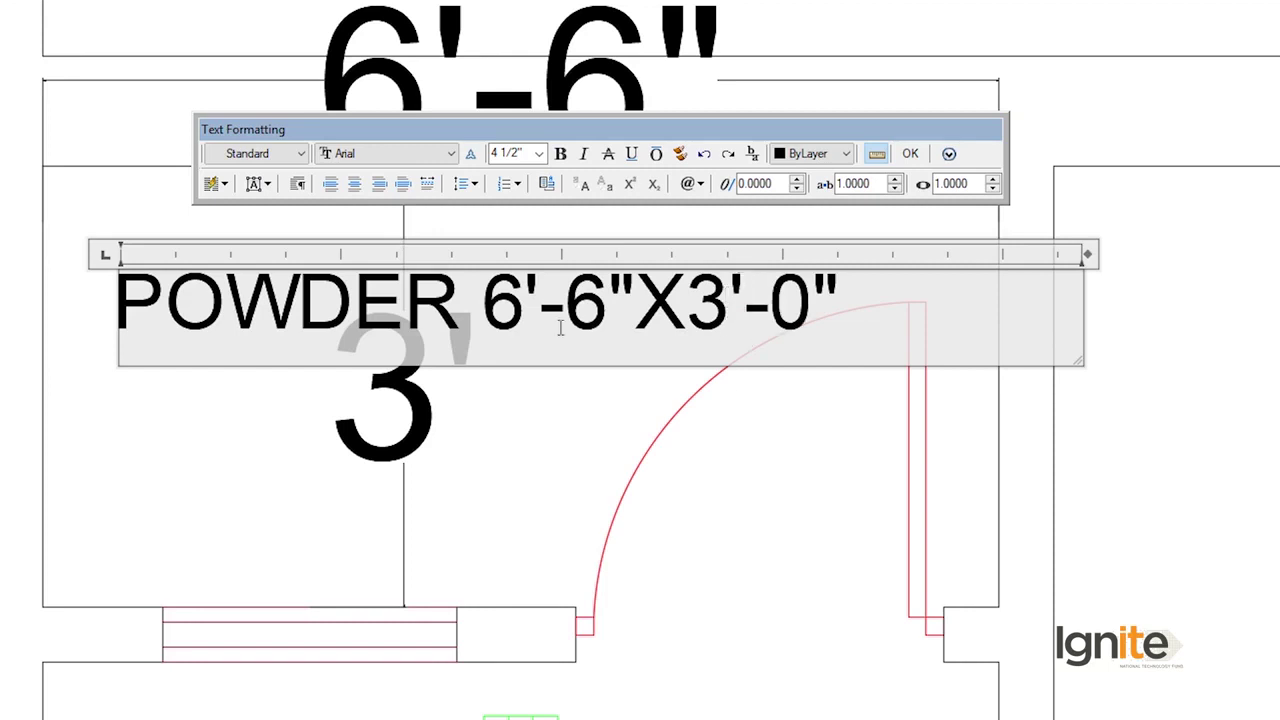
{"action": "key", "text": "Return"}
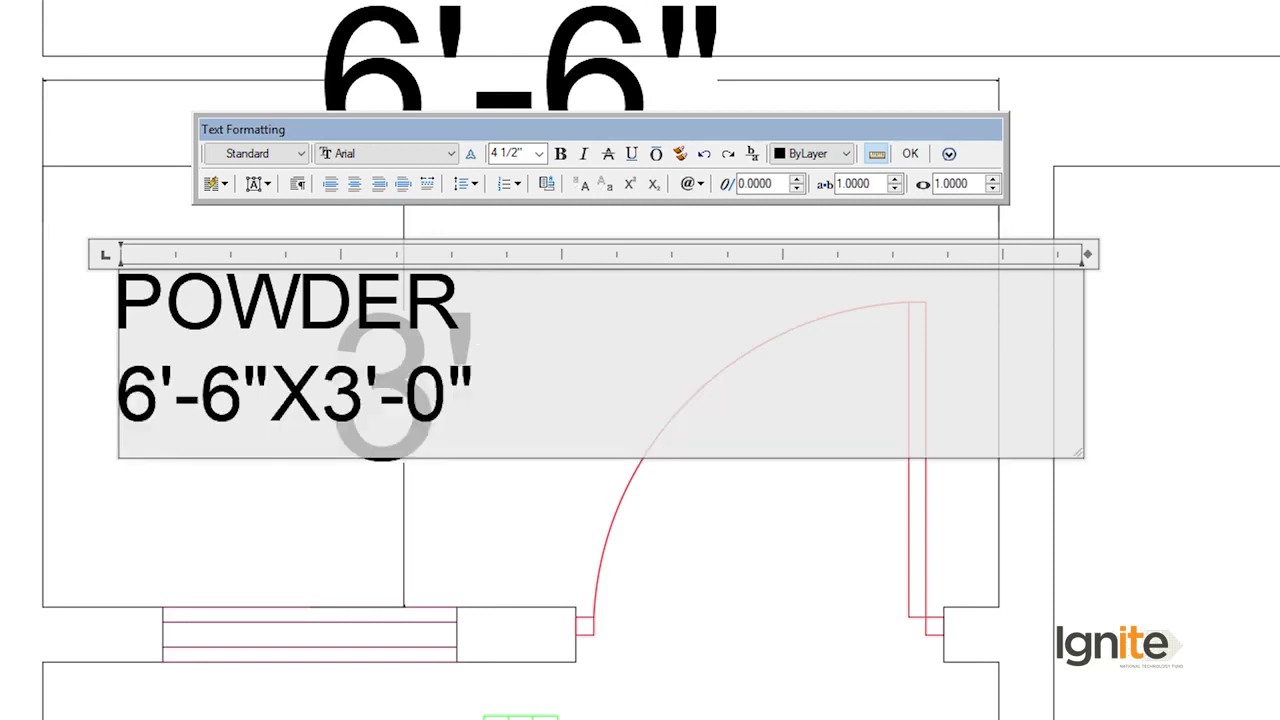
{"action": "left_click", "coordinate": [367, 156]}
{"action": "left_click", "coordinate": [442, 103]}
Step: Erase the temporary 6'-6" and 3' dimensions from the powder room
{"action": "left_click", "coordinate": [397, 102]}
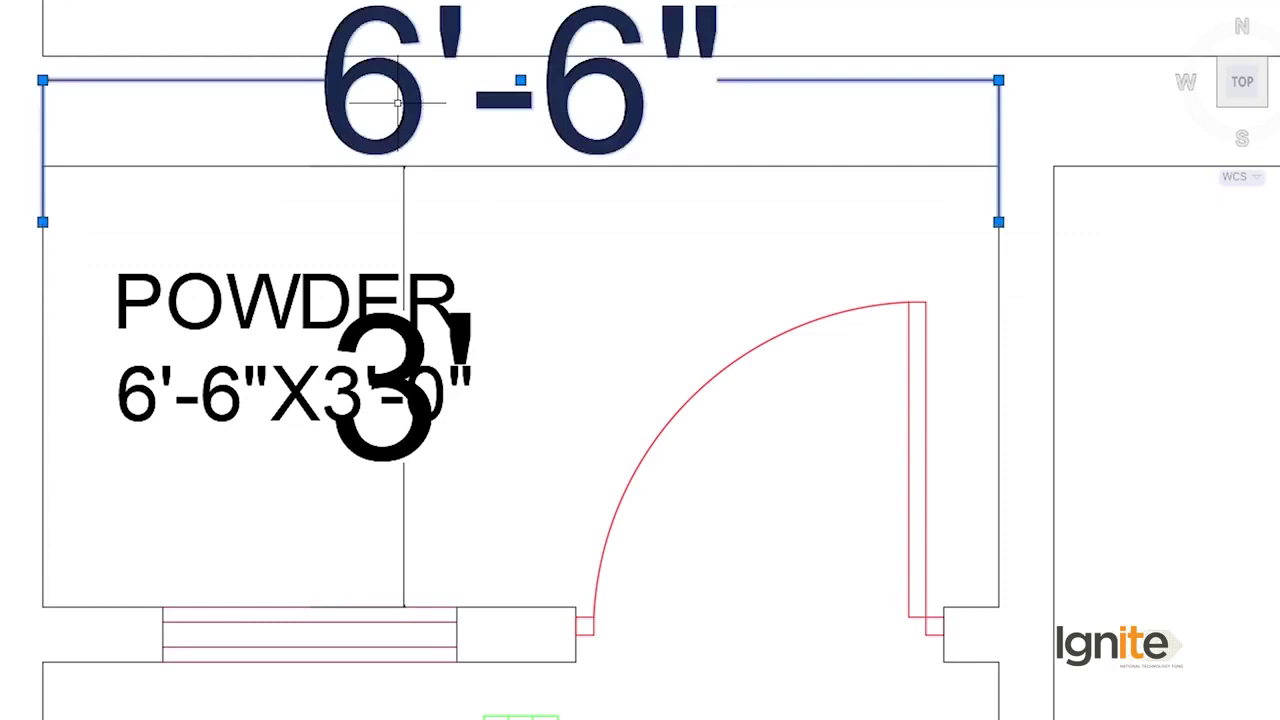
{"action": "key", "text": "Delete"}
{"action": "left_click", "coordinate": [405, 234]}
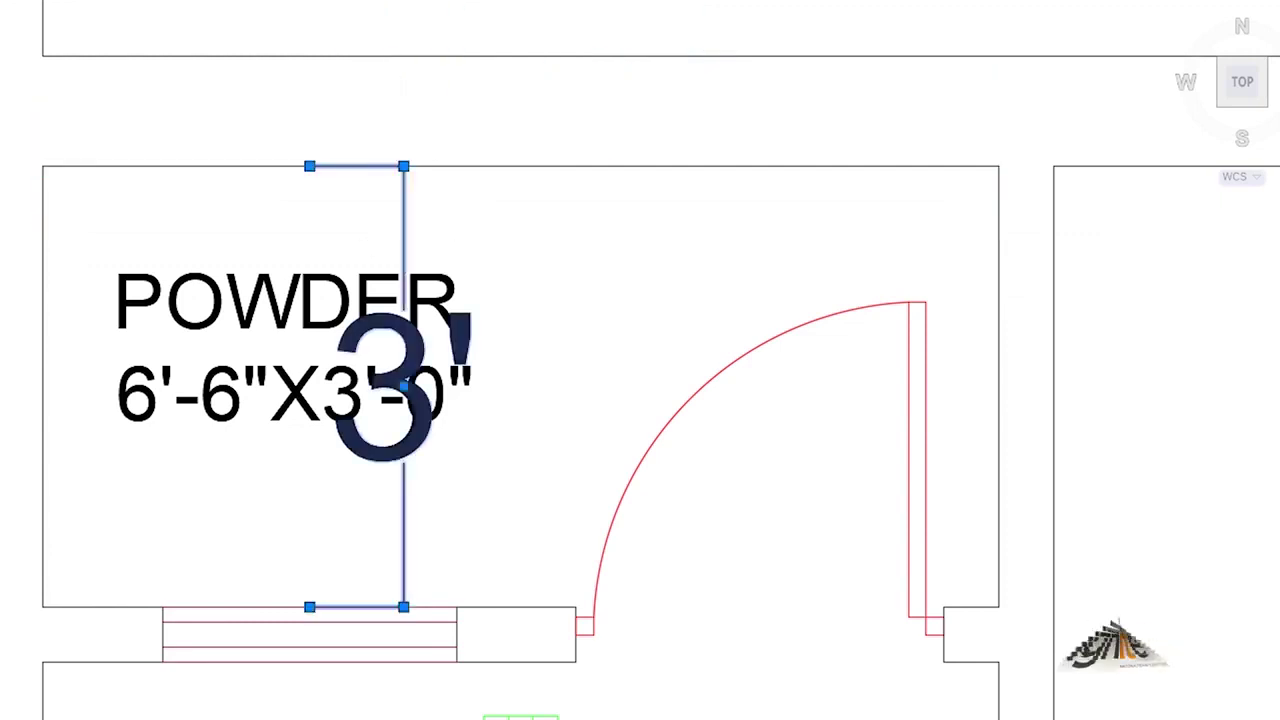
{"action": "key", "text": "Delete"}
{"action": "scroll", "coordinate": [497, 265], "scroll_direction": "down", "scroll_amount": 5}
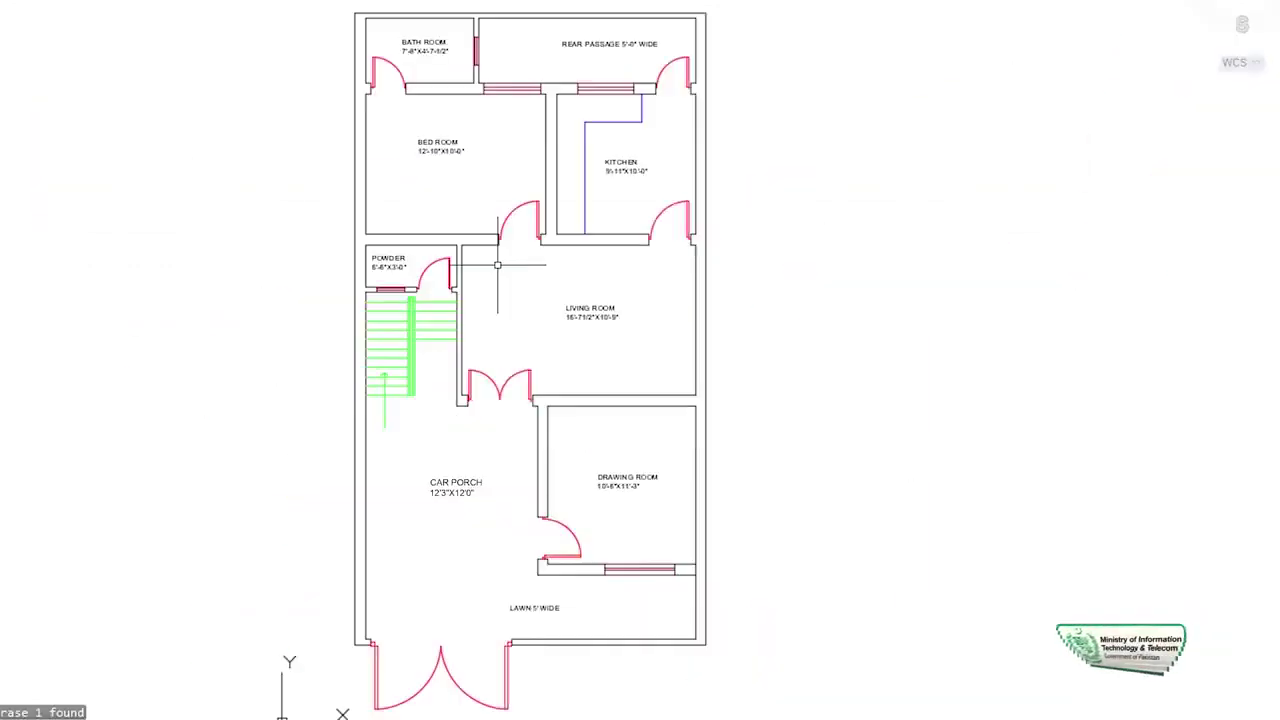